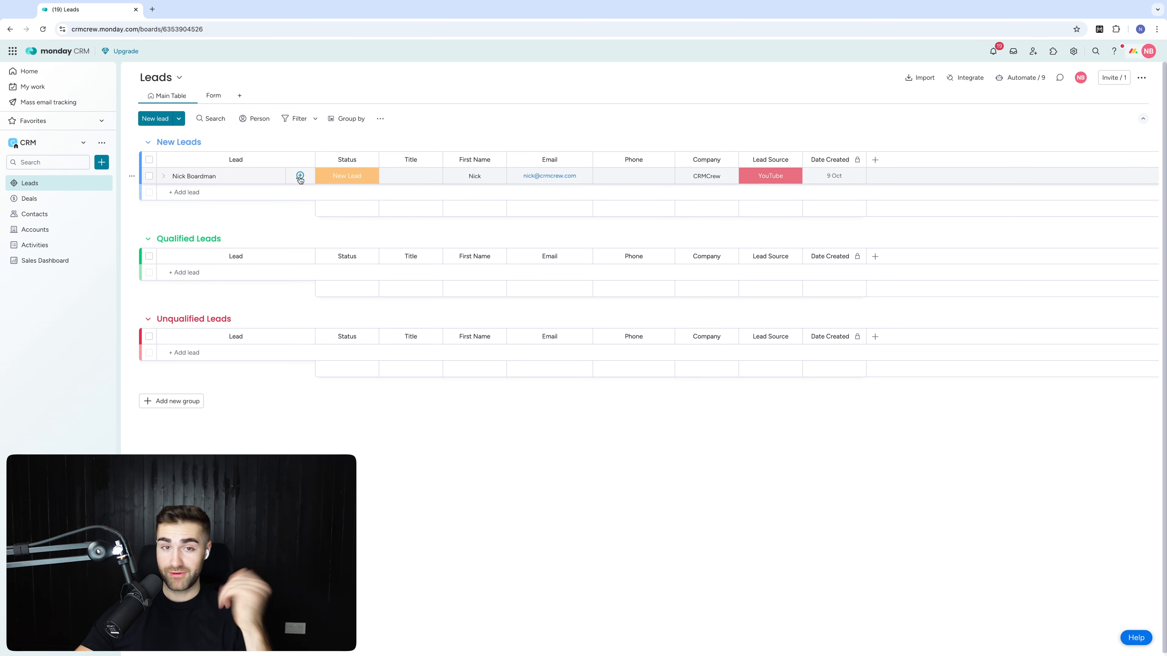
Step: Log a call summary reading "writing notes" on the lead in the New Leads group and close its record
left_click(300, 178)
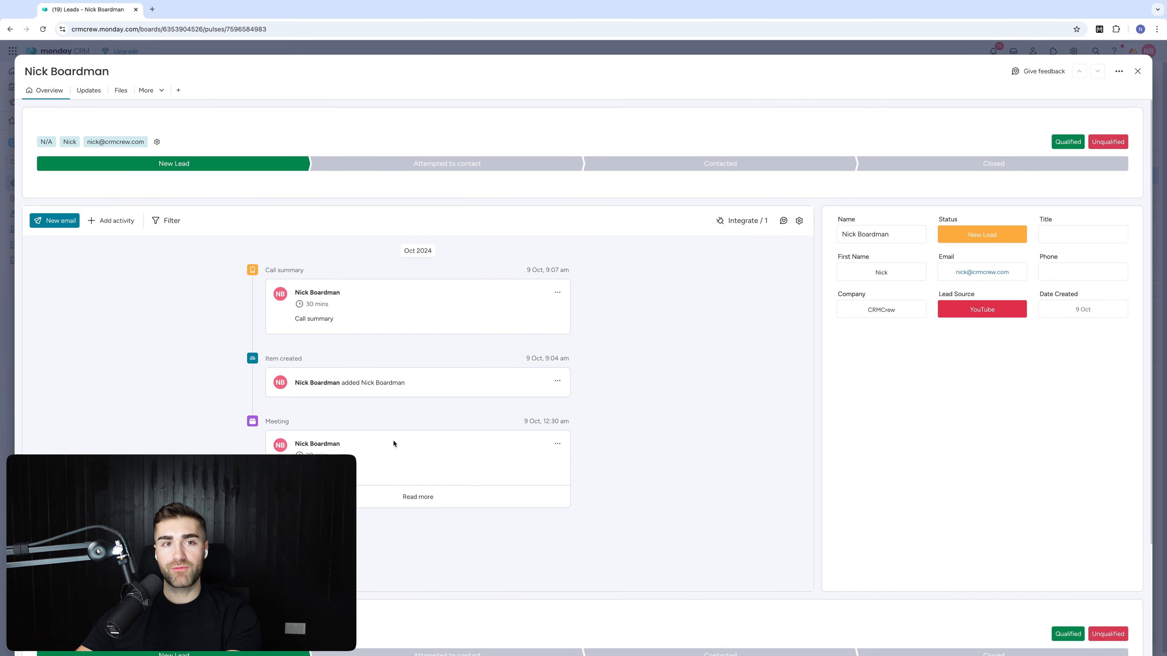
left_click(151, 92)
left_click(152, 92)
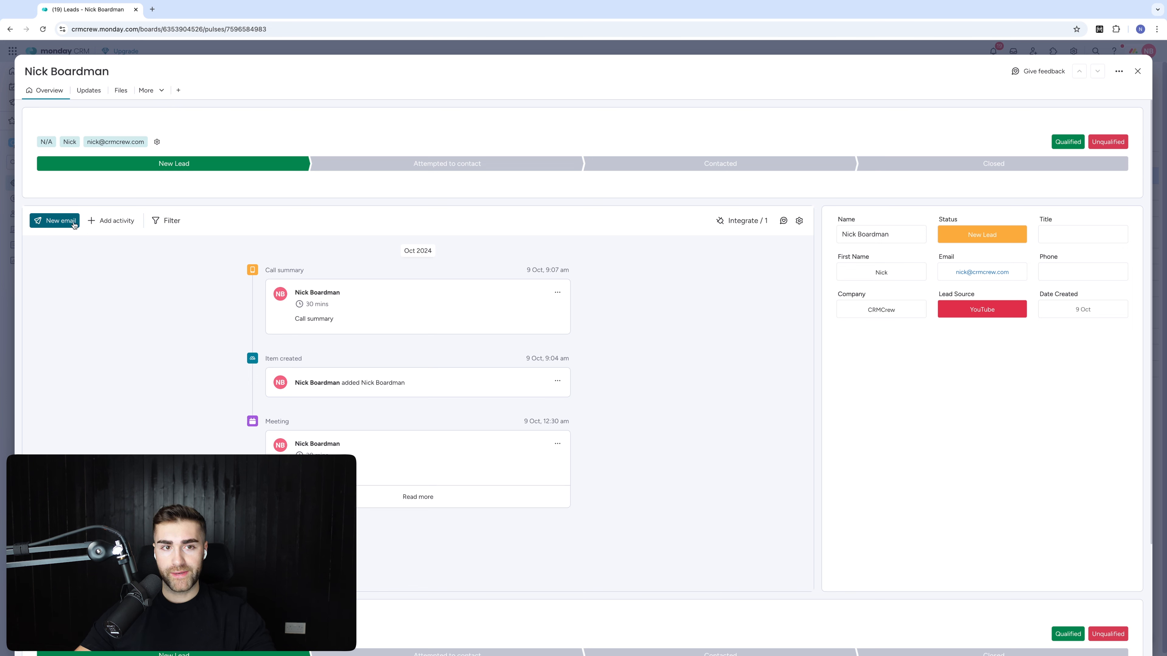
left_click(111, 227)
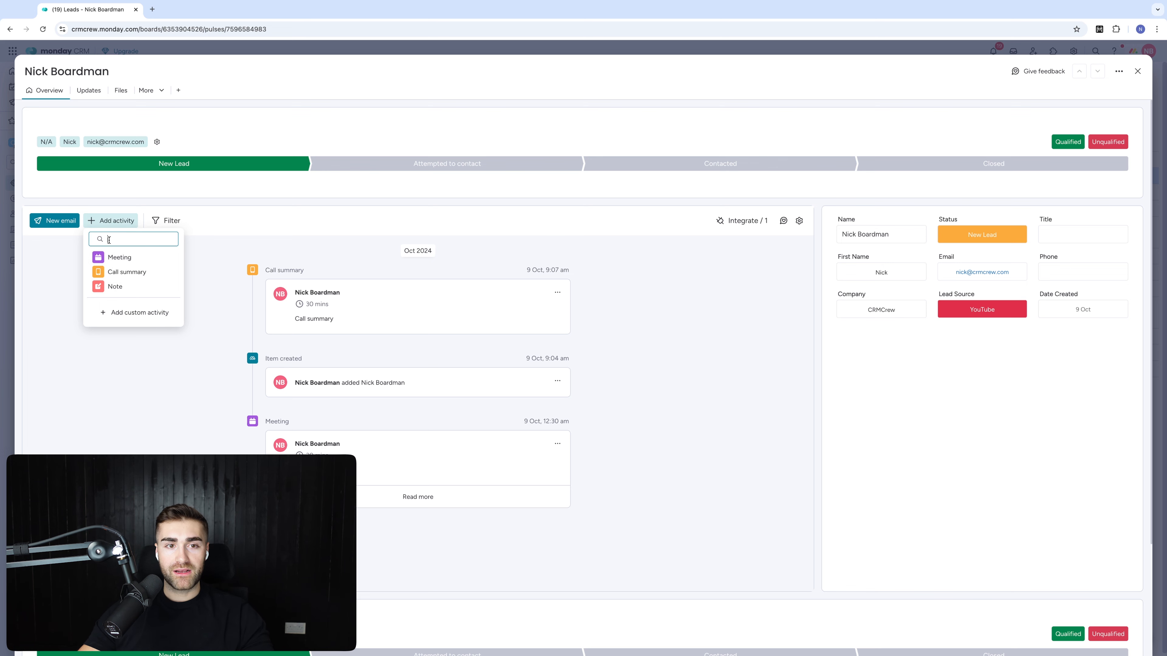
left_click(125, 272)
left_click(960, 499)
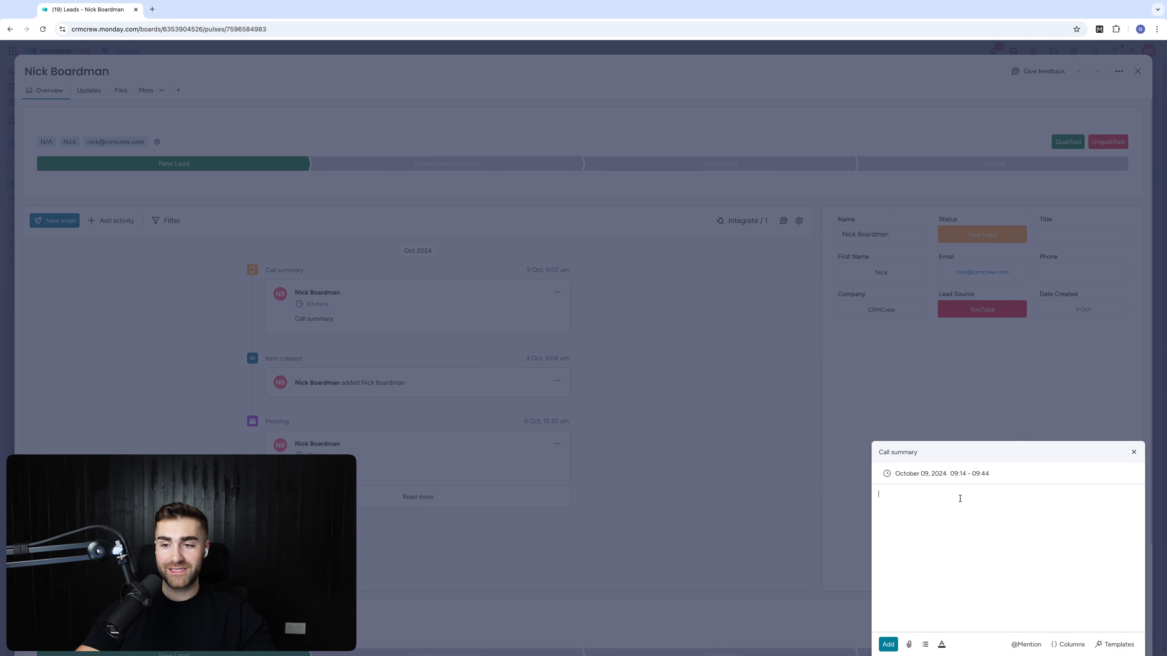
type("writing notes")
key("super+Return")
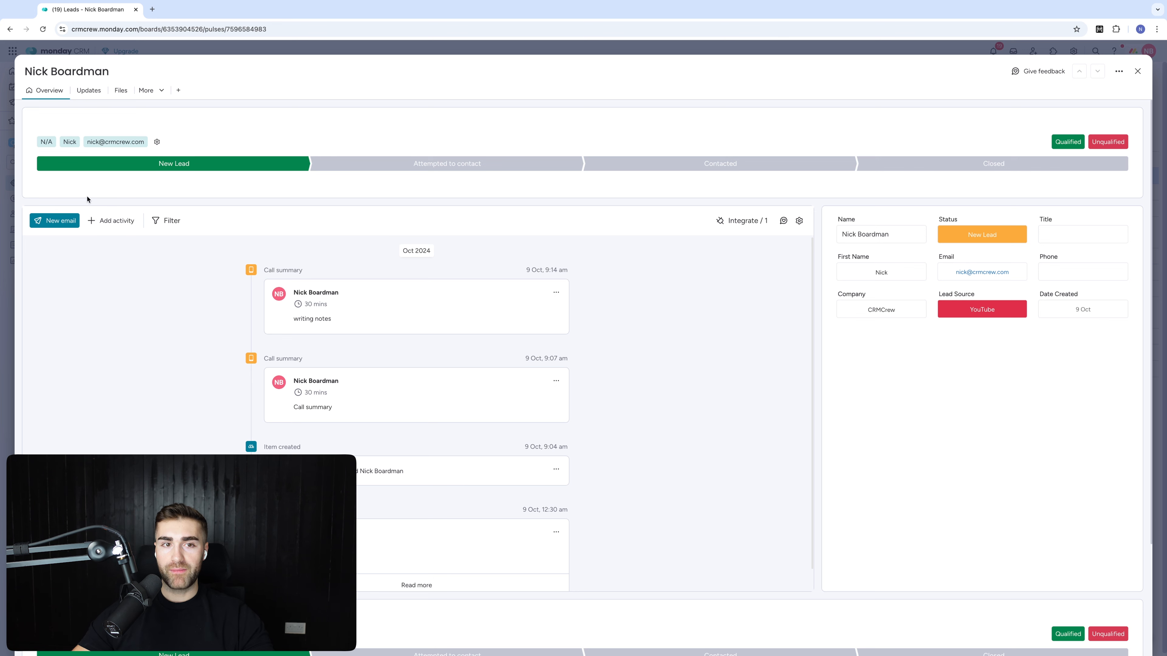
left_click(111, 221)
left_click(258, 316)
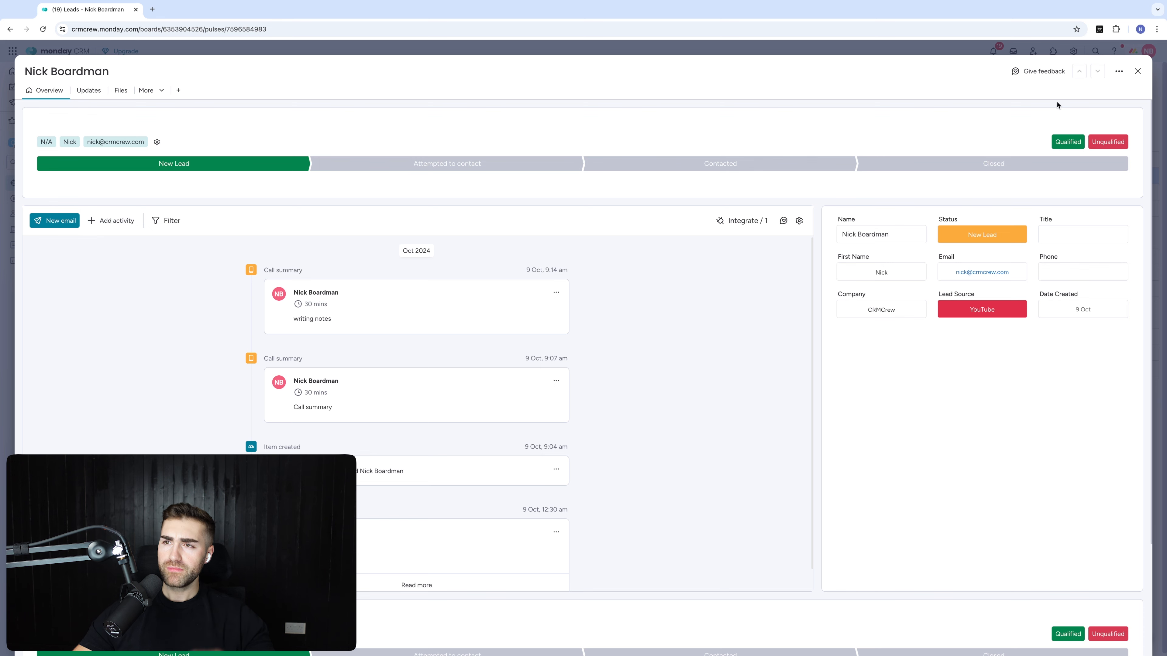
left_click(1138, 71)
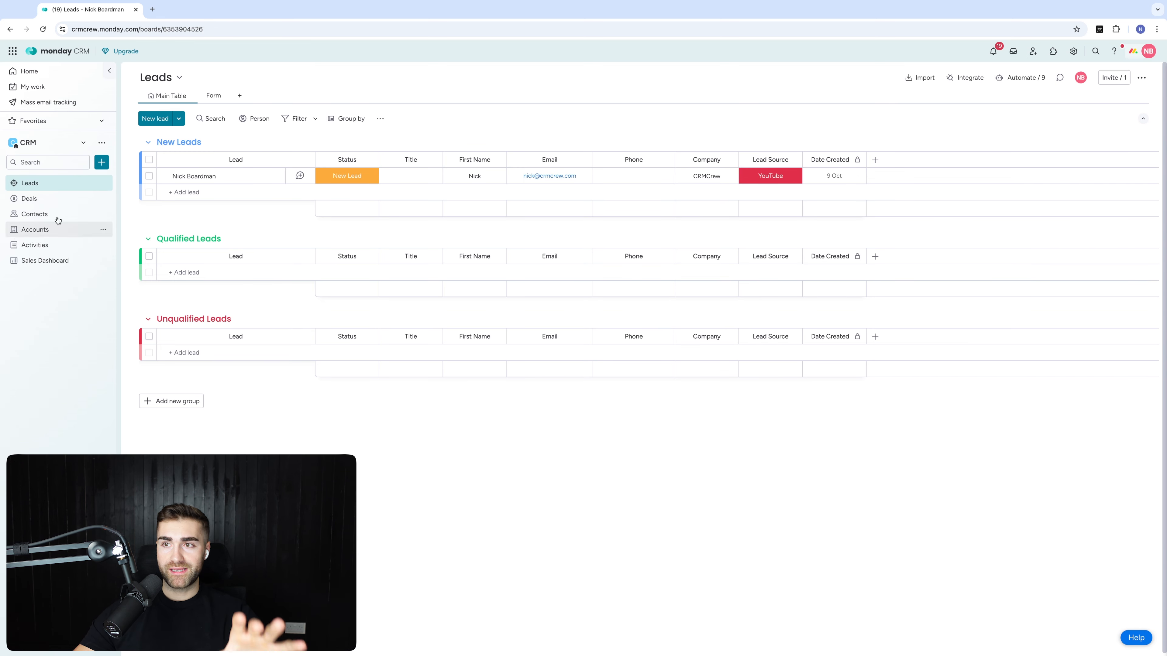
Step: Open the Leads board automation that creates an item in Activities for any new activity and review its target board and field mapping
left_click(1023, 78)
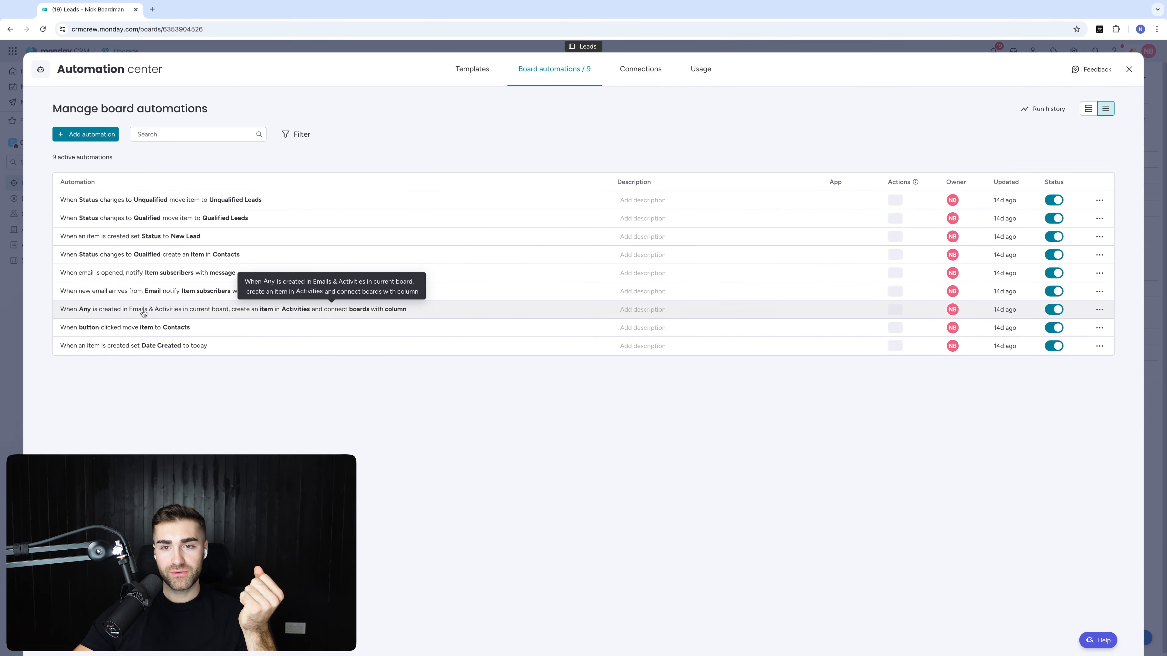
left_click(105, 313)
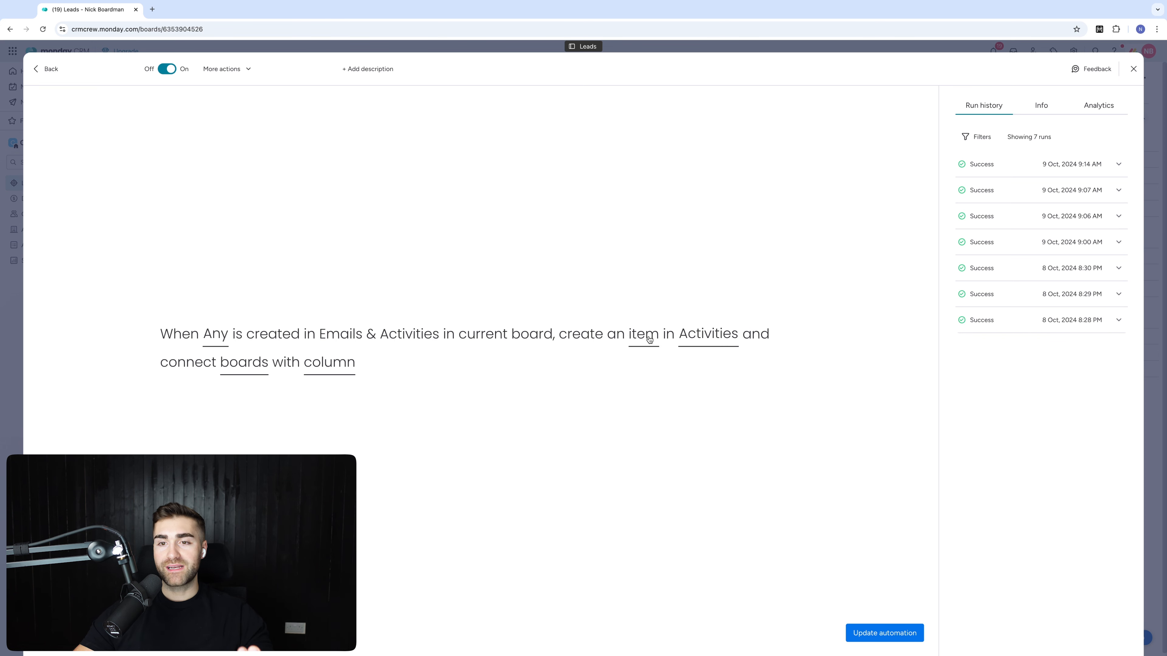
left_click(707, 338)
left_click(688, 282)
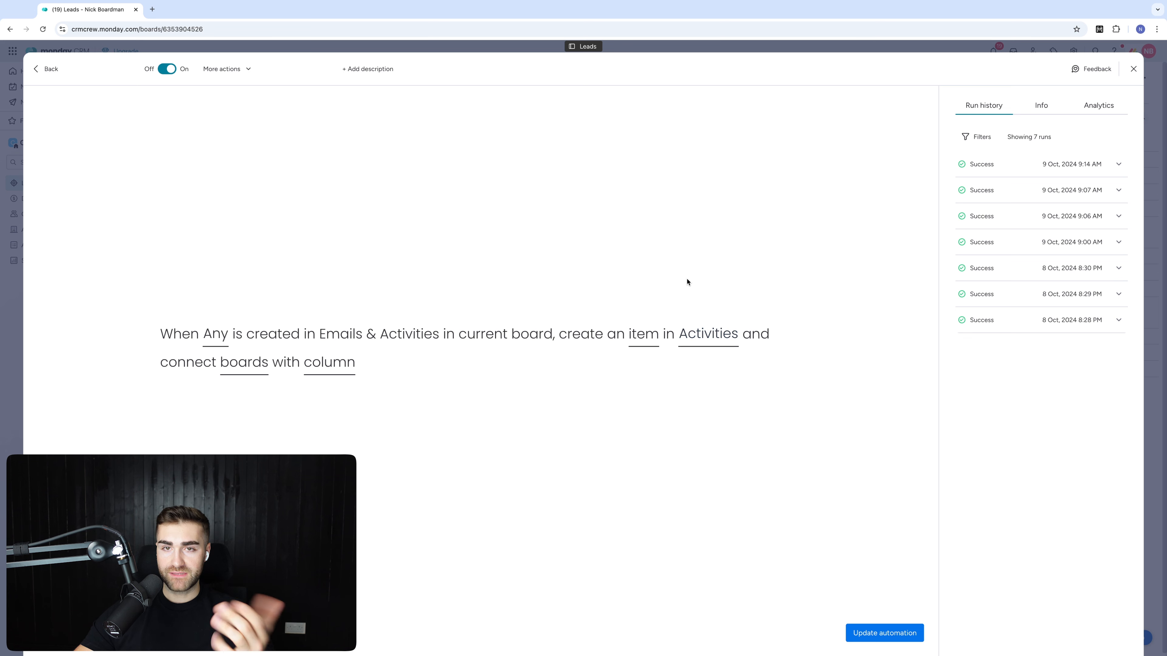
left_click(649, 332)
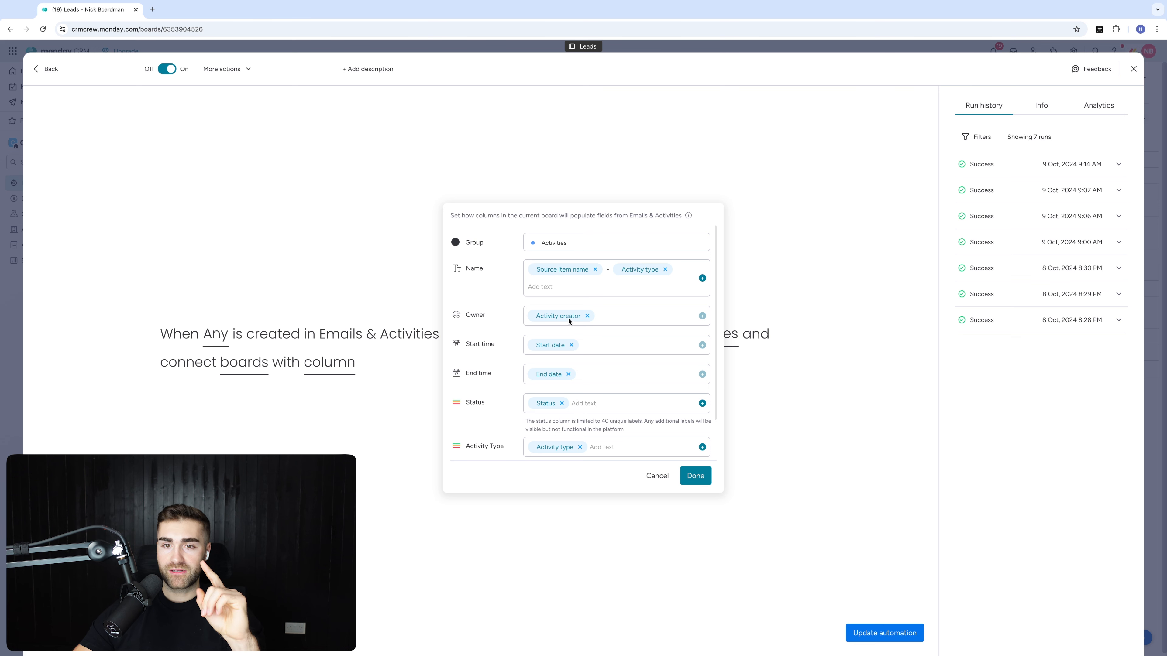
scroll(547, 409, "down", 3)
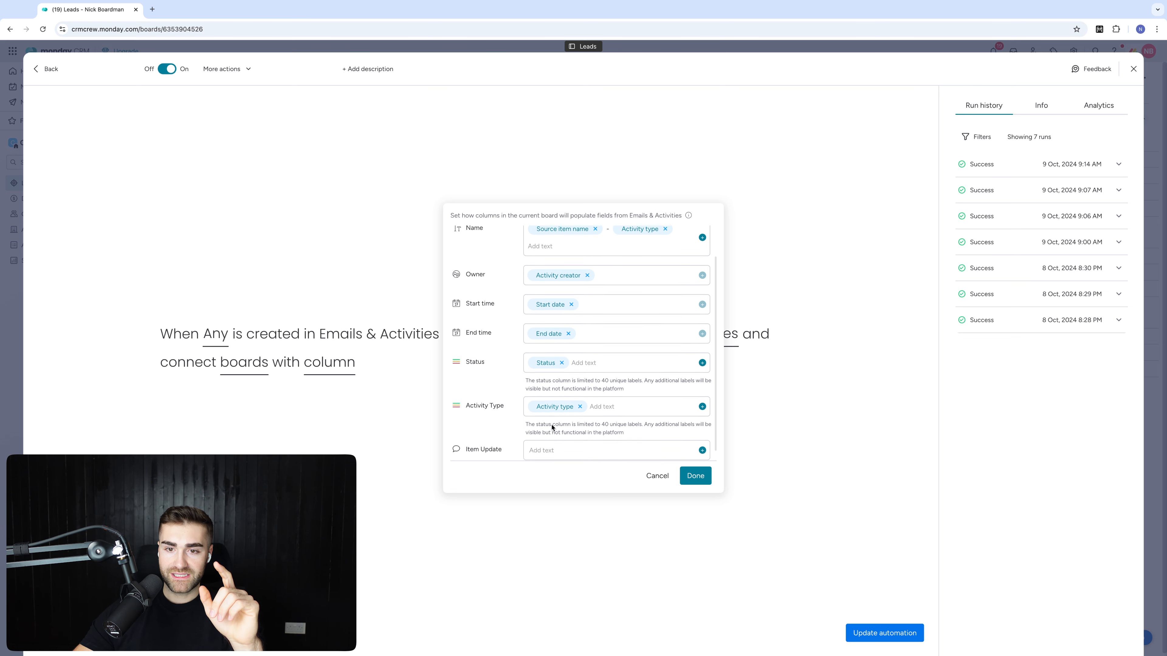
scroll(552, 419, "up", 3)
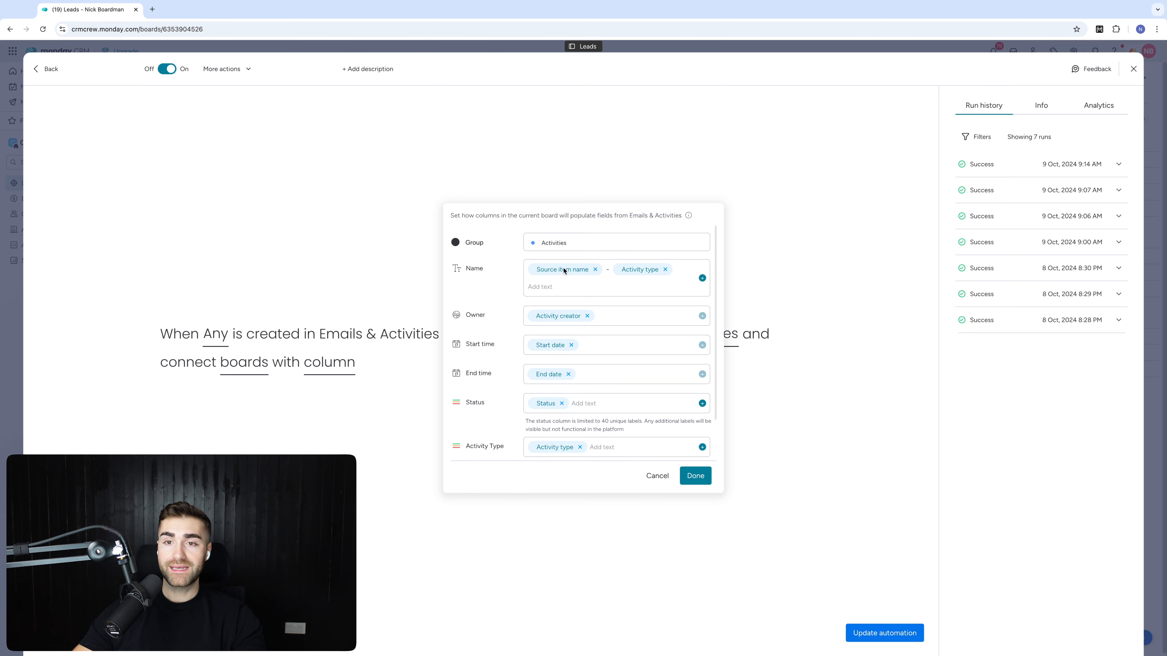
left_click(555, 177)
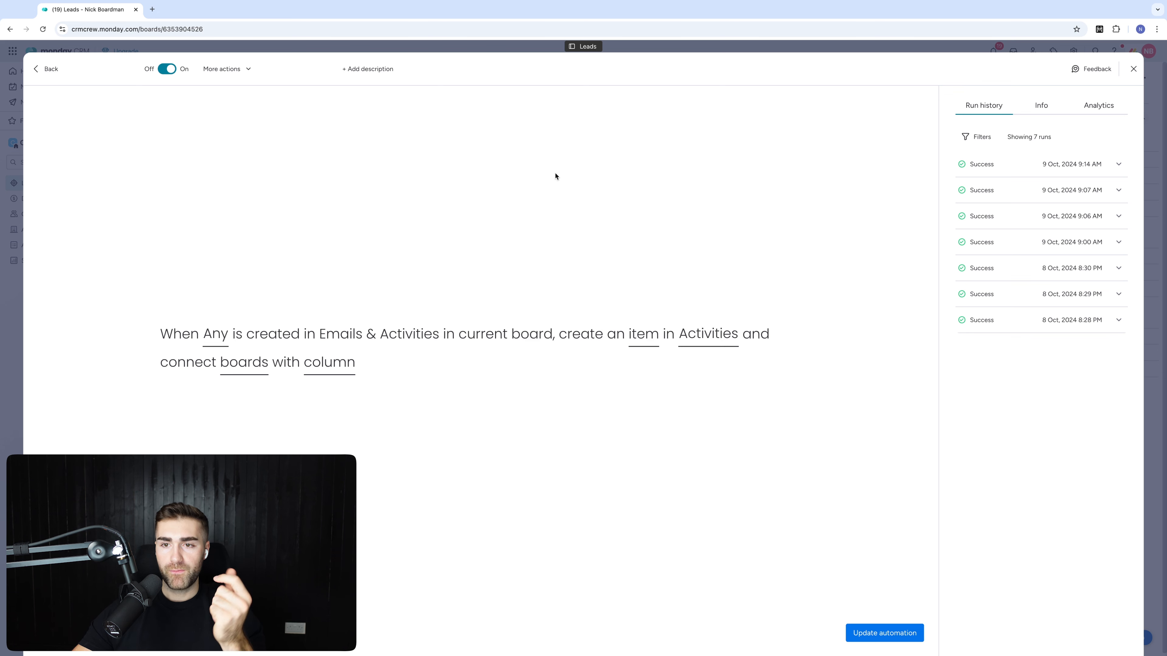
Step: Check the automation's connect-boards and column settings, keep the Item column, and update the automation
left_click(232, 370)
left_click(324, 361)
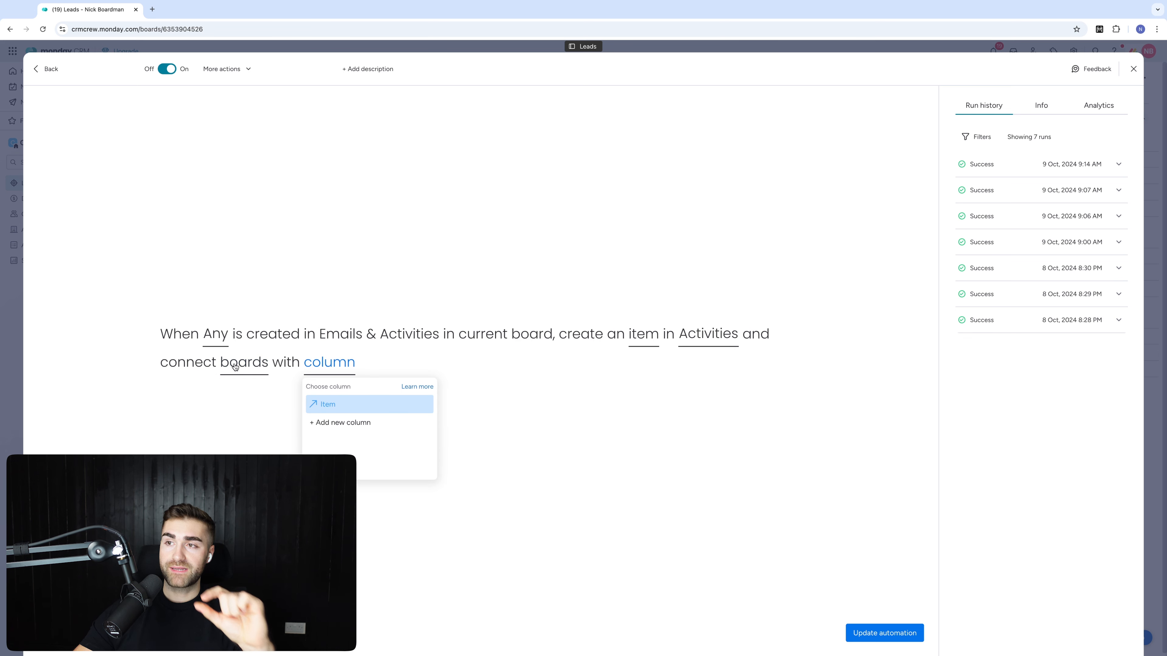
left_click(340, 357)
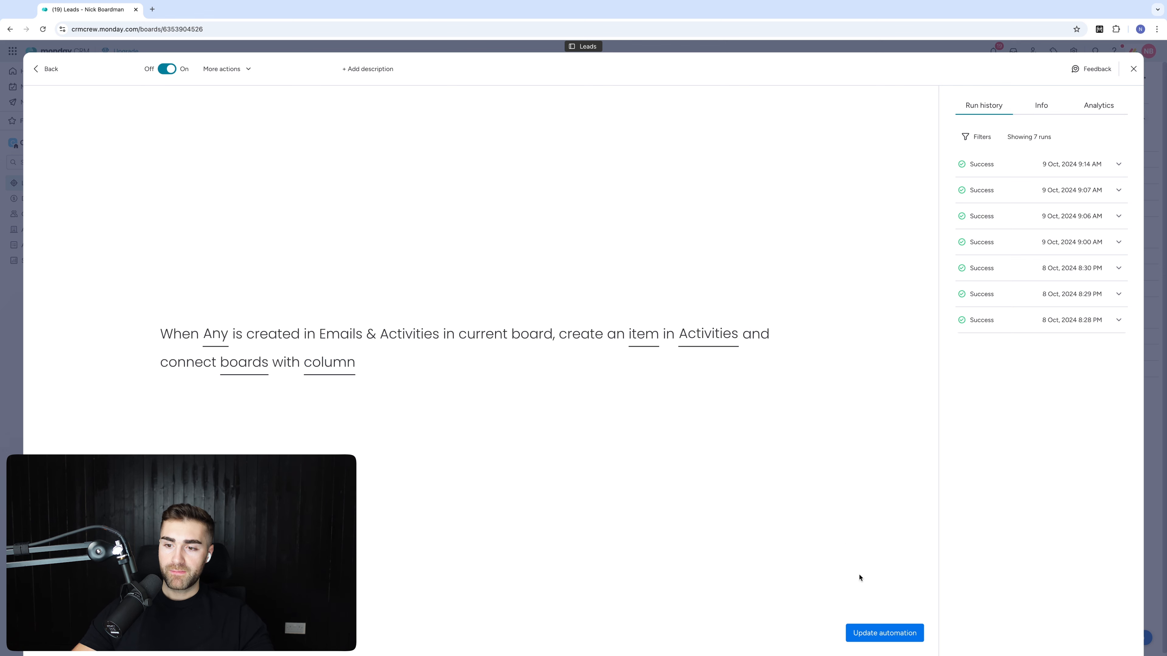
left_click(884, 633)
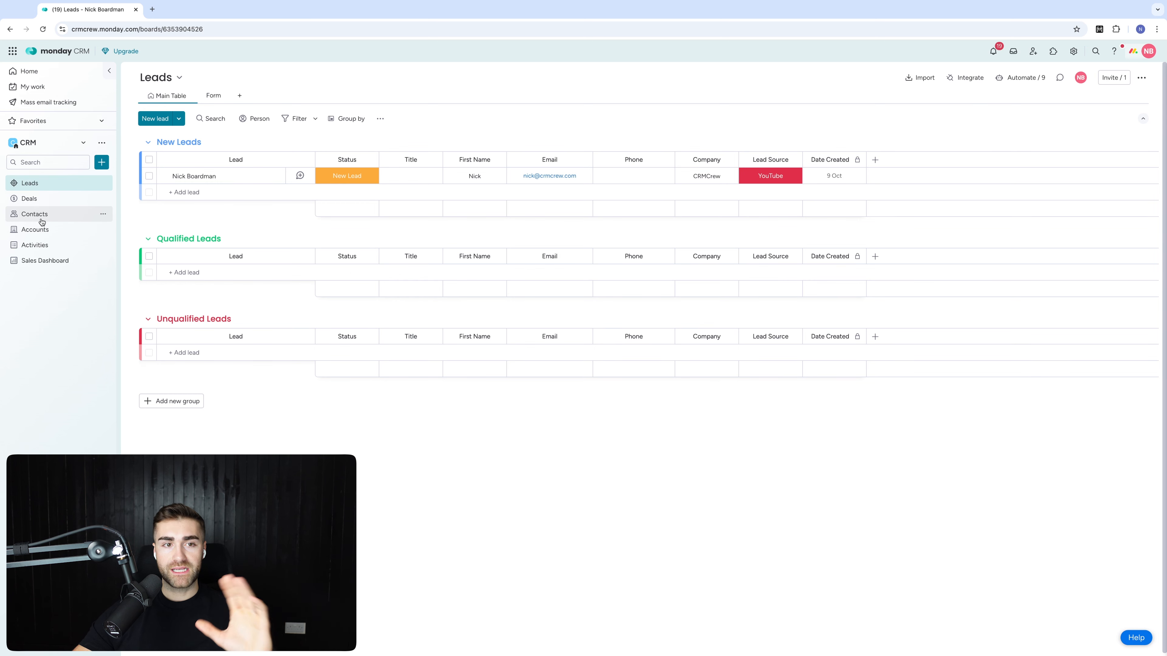
Step: On the Activities board, view the lead linked to the latest call summary and review which boards the Item column connects to
left_click(35, 245)
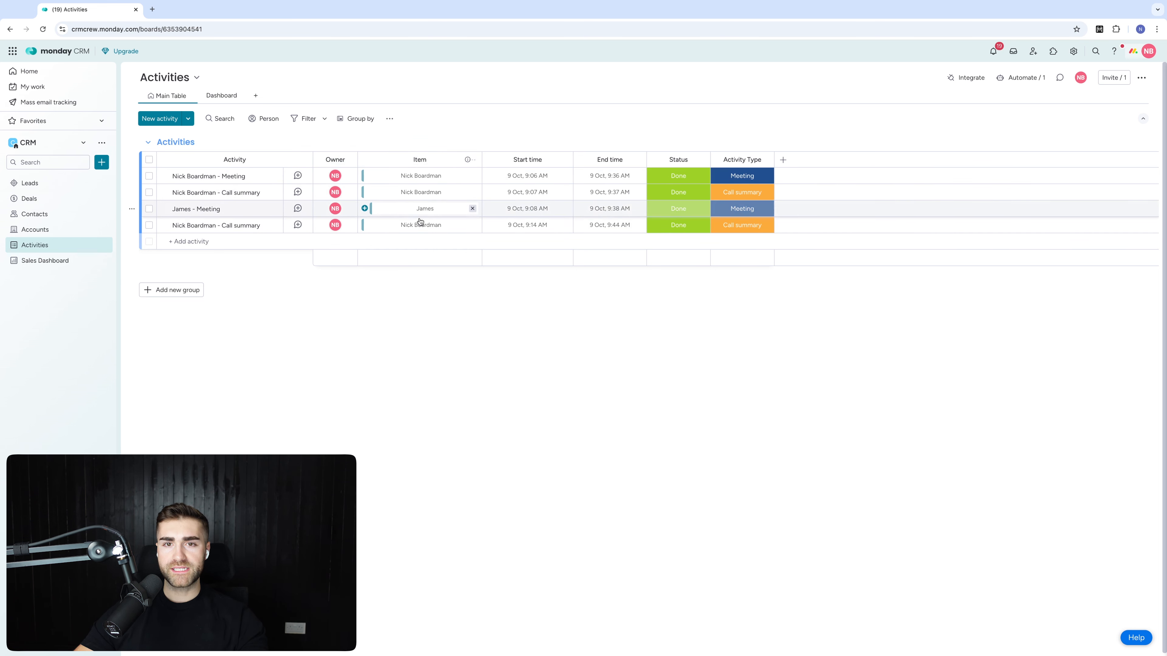
left_click(417, 229)
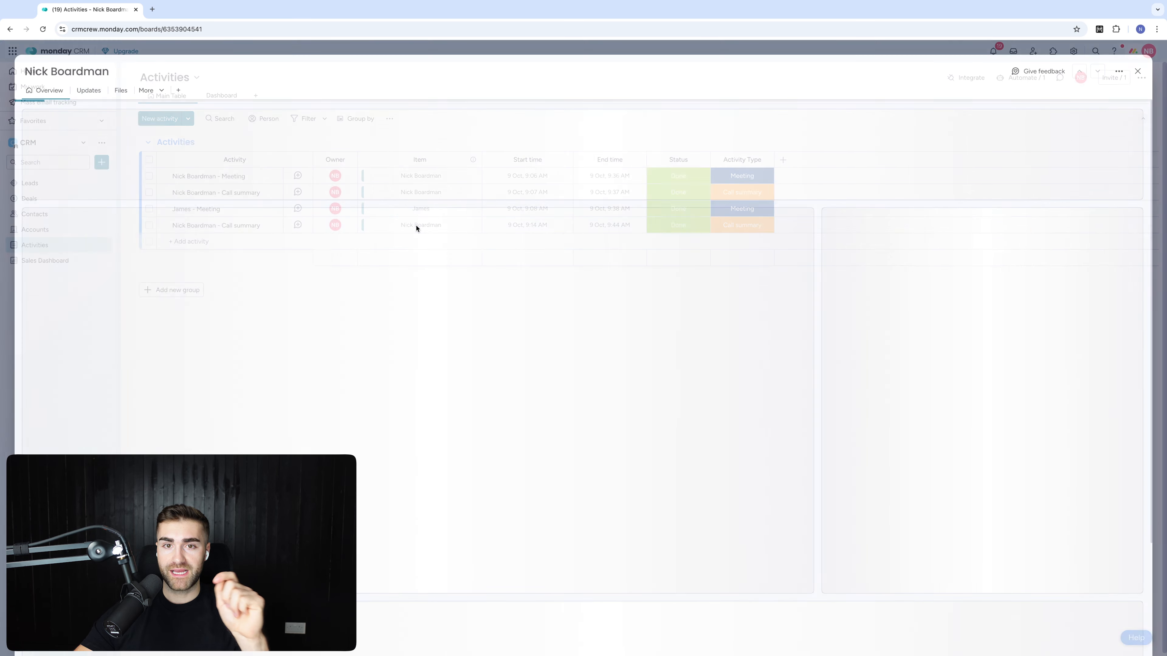
key("Escape")
left_click(472, 160)
mouse_move(521, 165)
left_click(631, 170)
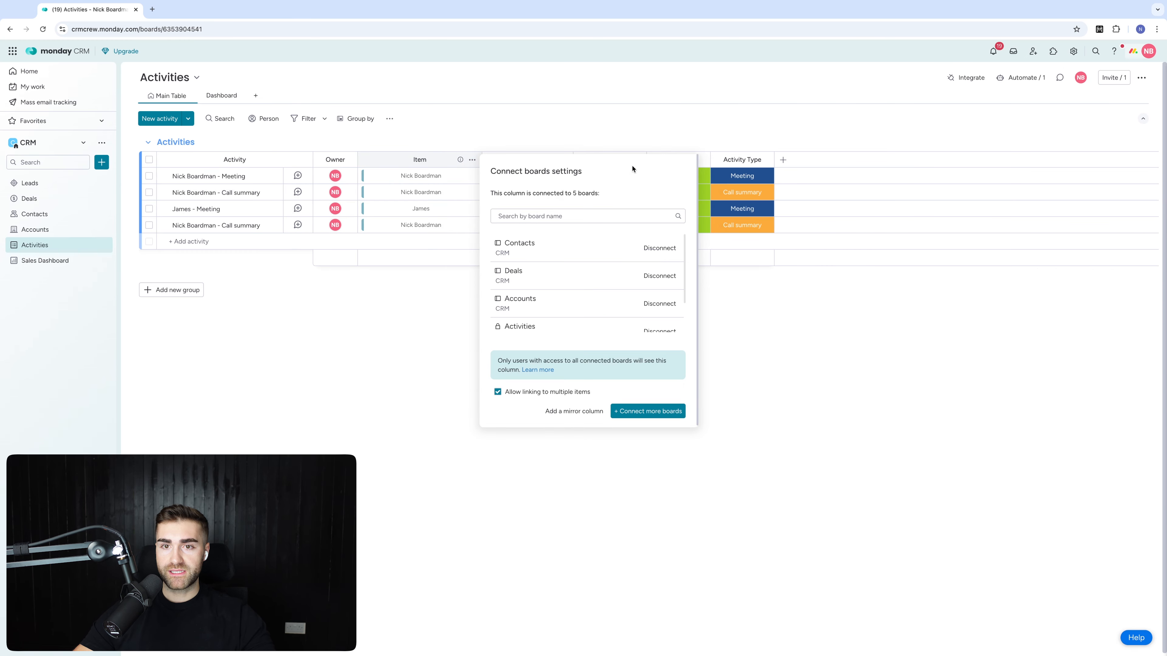
scroll(524, 250, "down", 2)
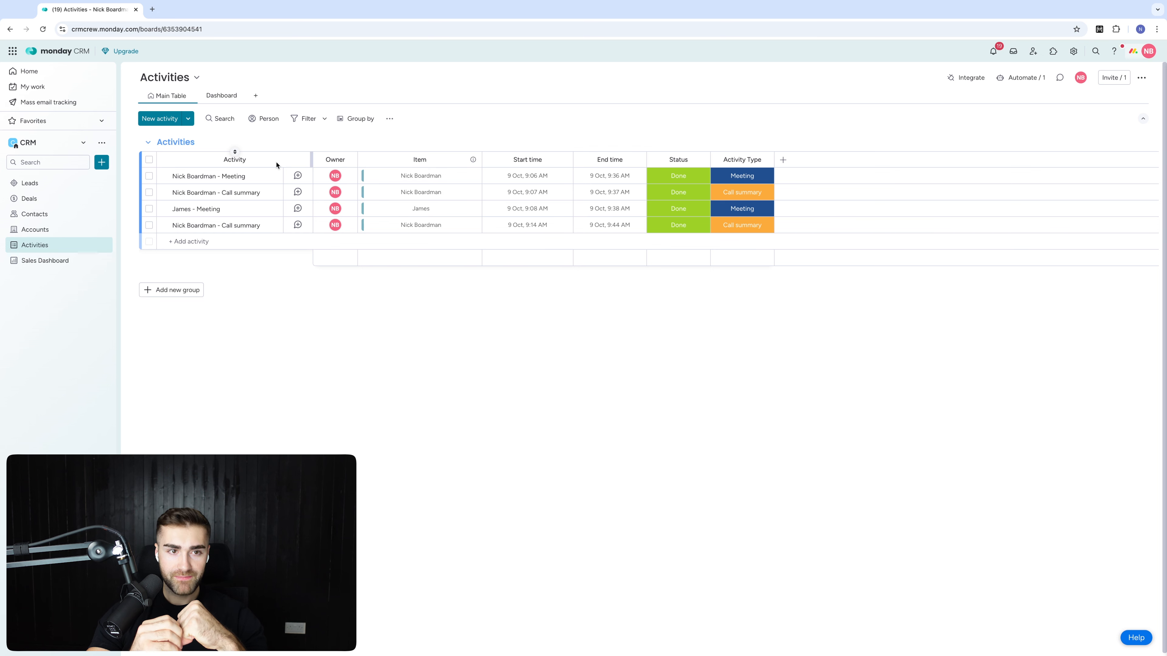
Step: Delete the existing Chart widget from the Activities board's dashboard and dismiss the notification
left_click(223, 96)
left_click(628, 155)
left_click(652, 270)
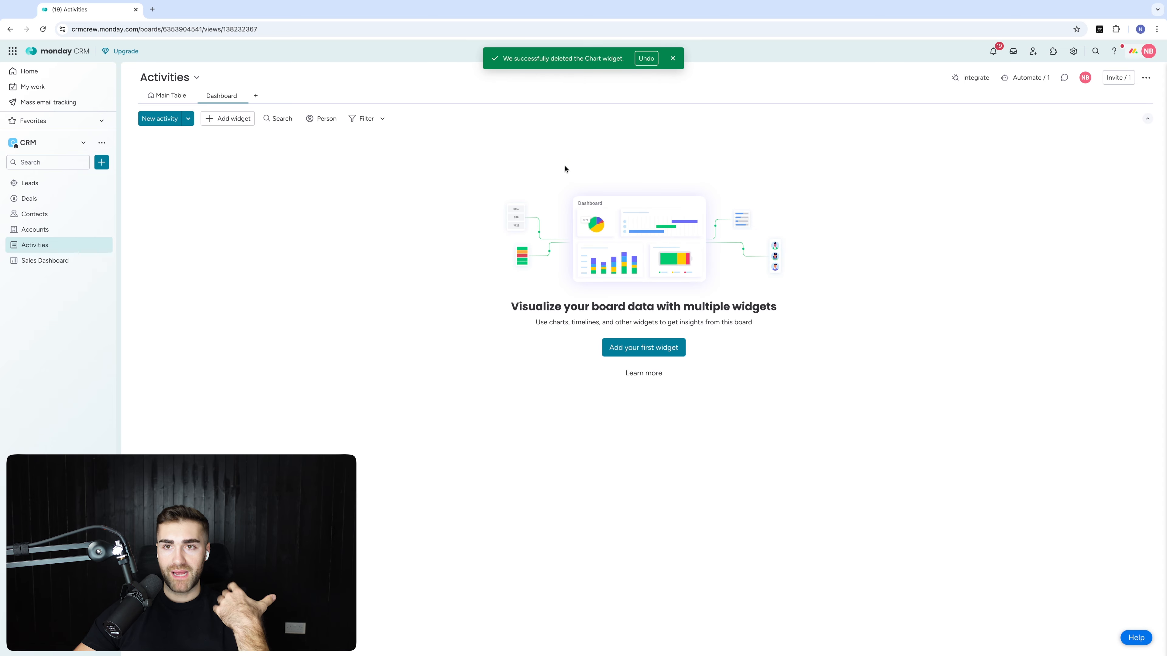
left_click(673, 58)
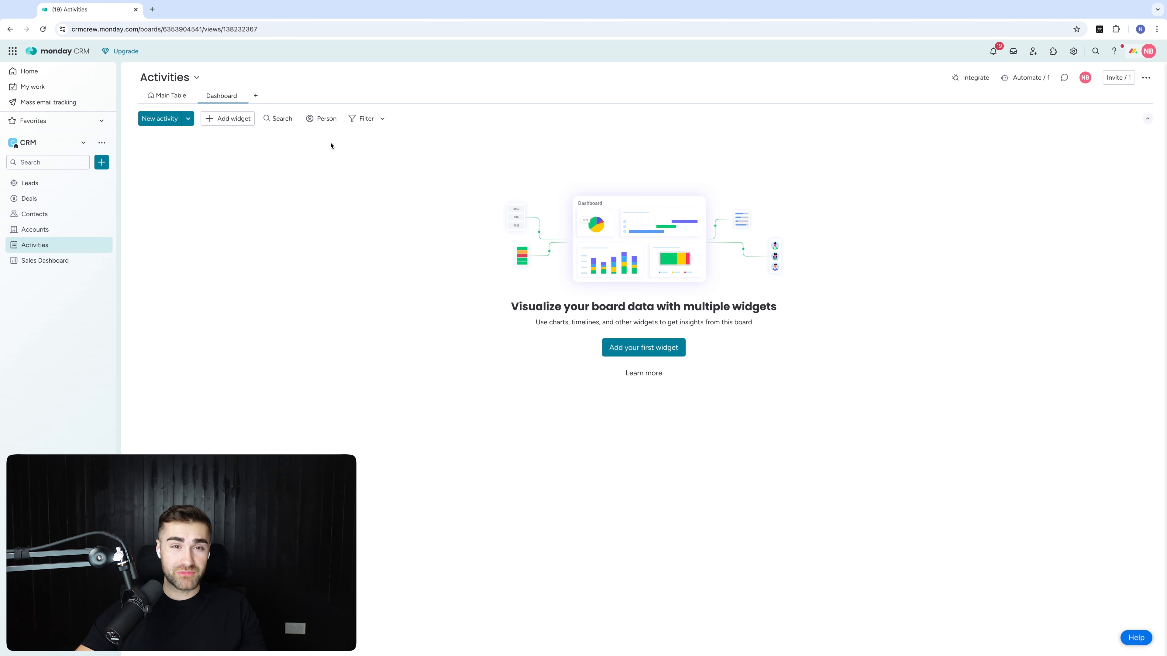
Step: Look over the Activities main table, return to the dashboard and add a Chart widget
left_click(163, 97)
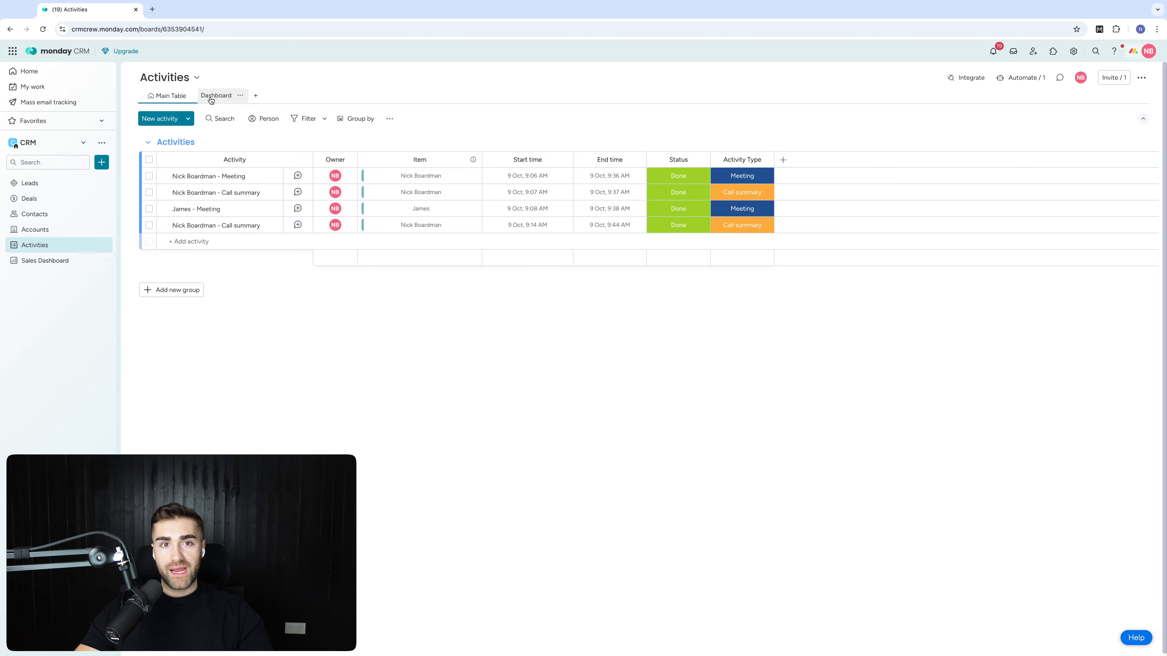
left_click(211, 98)
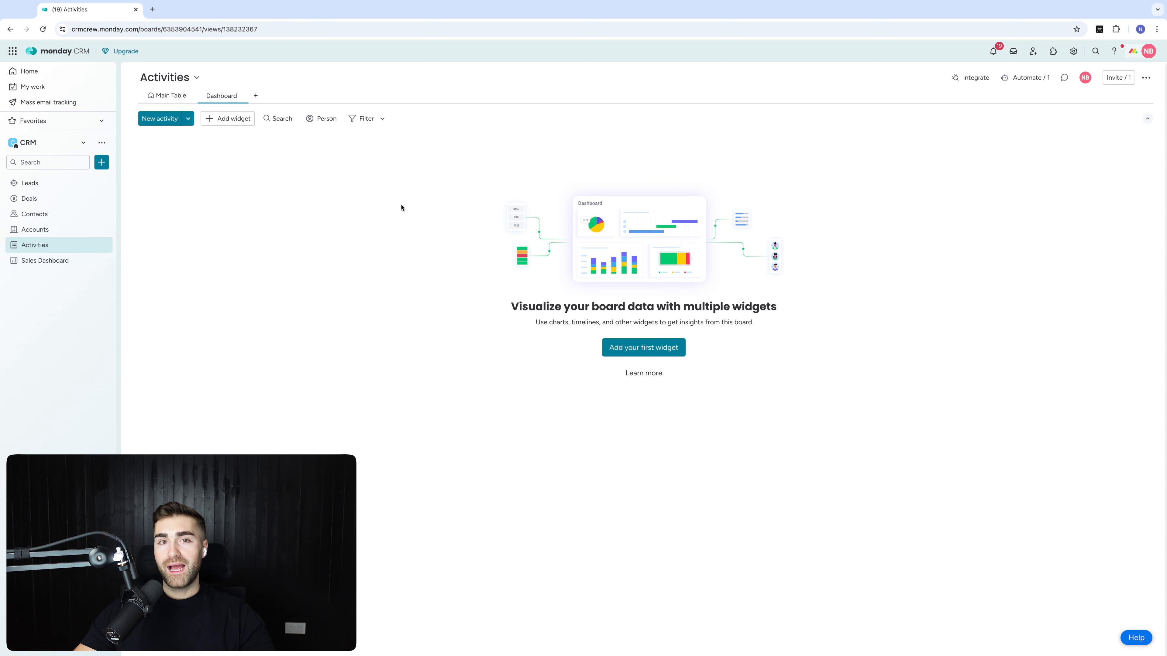
left_click(228, 120)
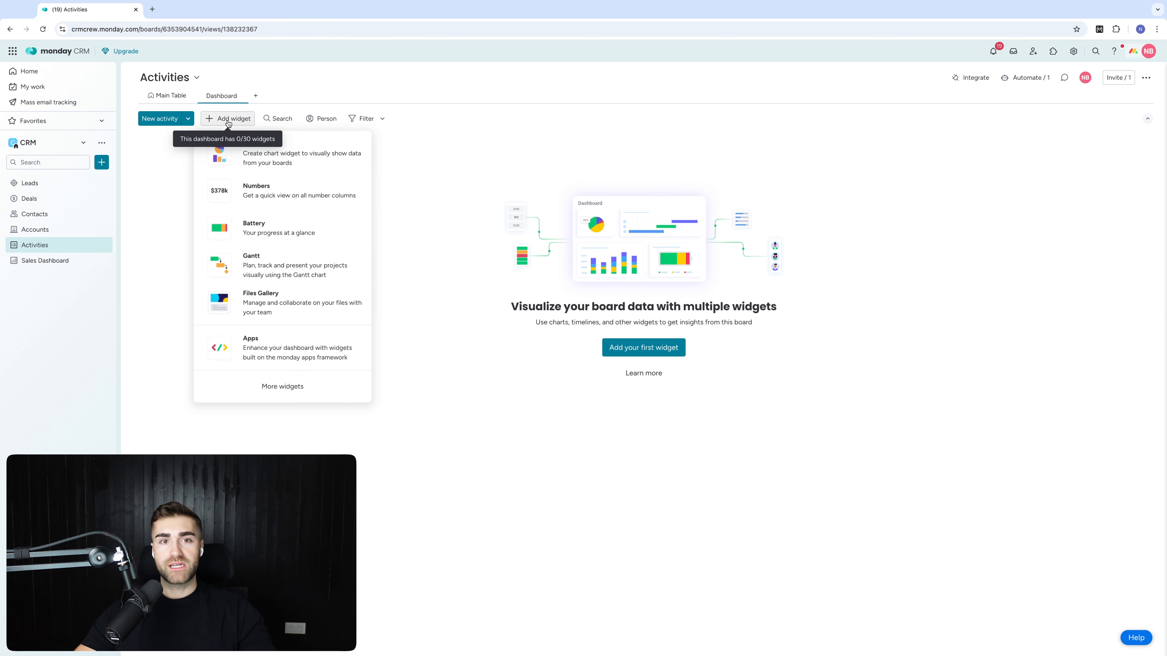
left_click(260, 165)
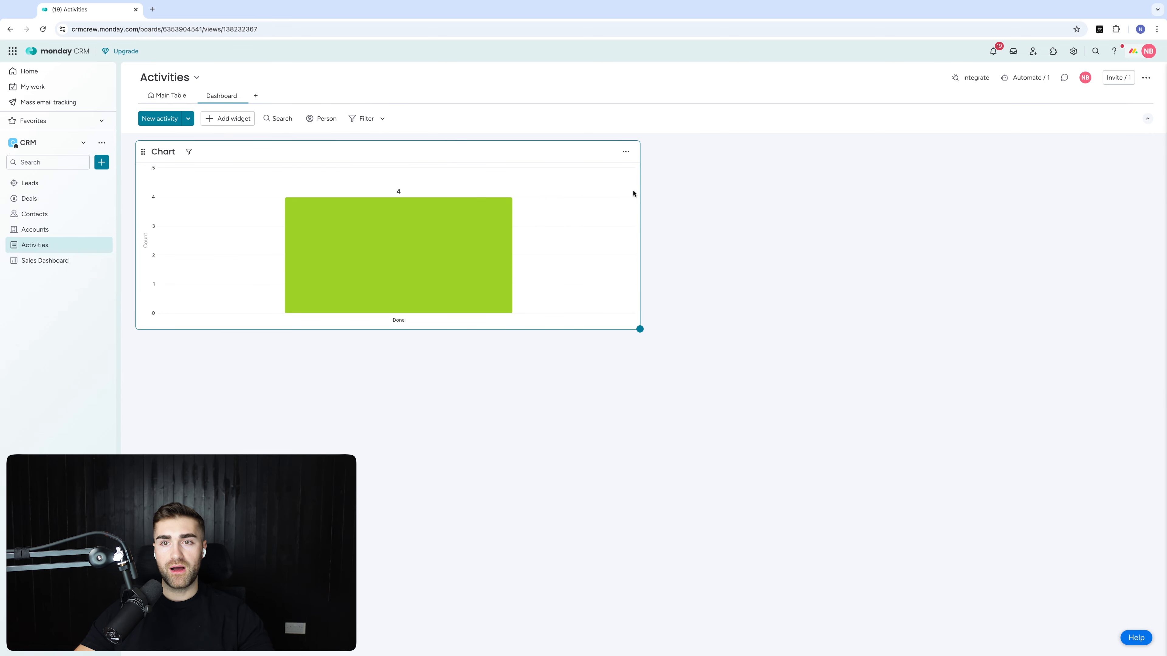
Step: Set the chart's X-axis to Start time, check that the Y axis counts items, and close the widget settings
left_click(626, 153)
left_click(638, 187)
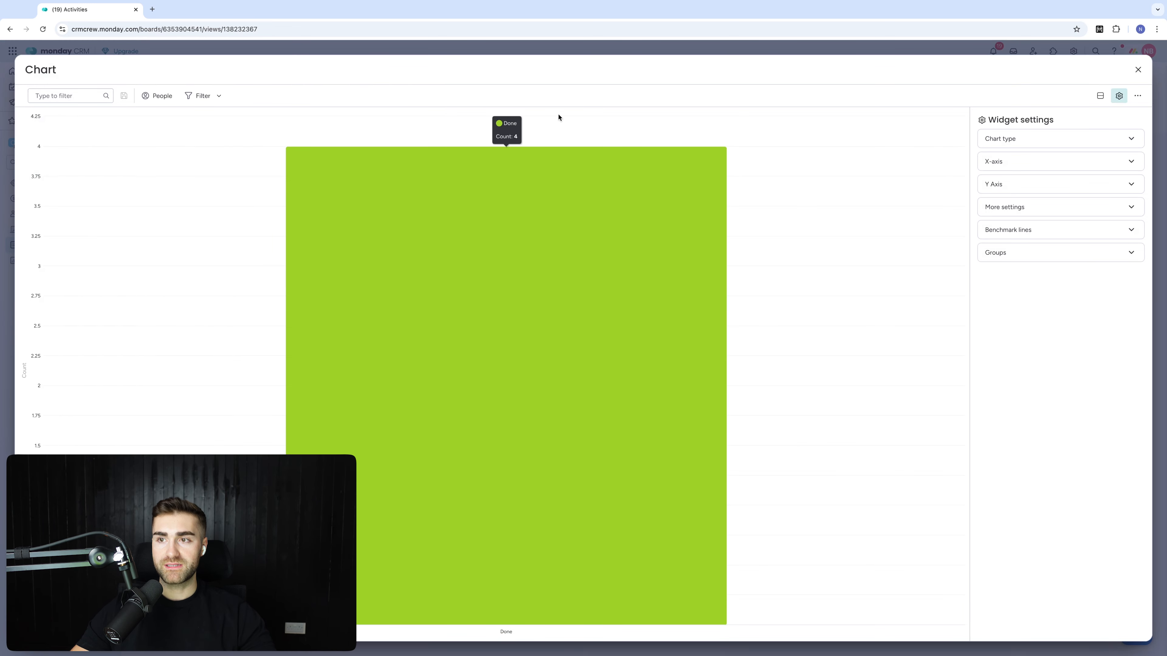
left_click(1004, 159)
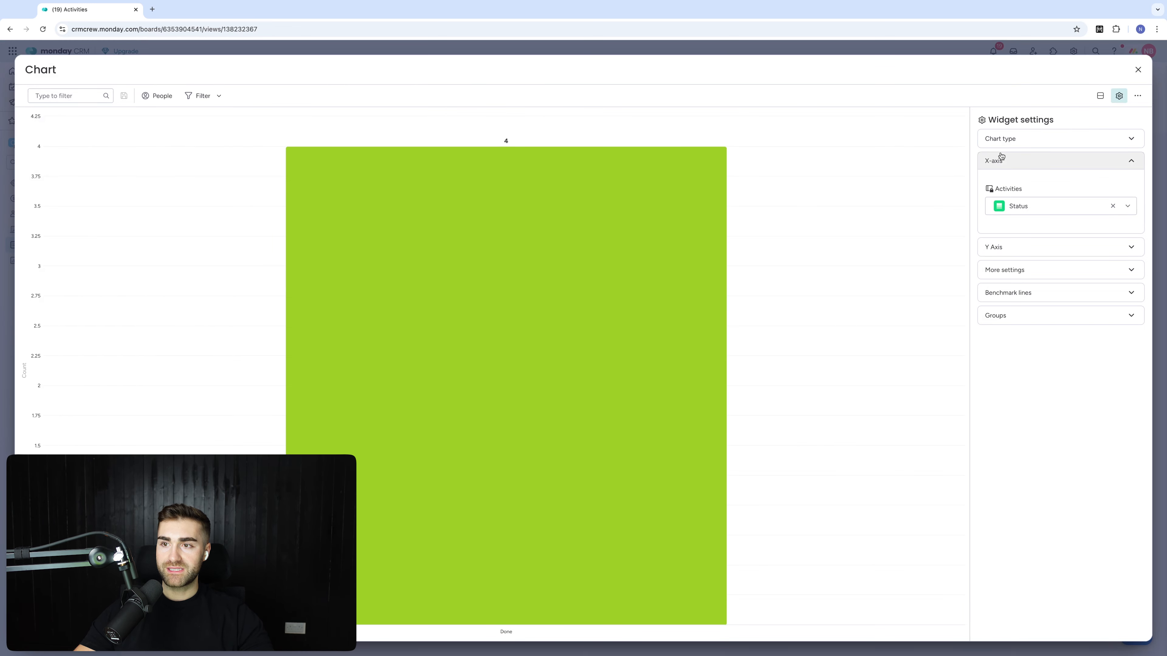
left_click(1029, 210)
scroll(1029, 272, "down", 1)
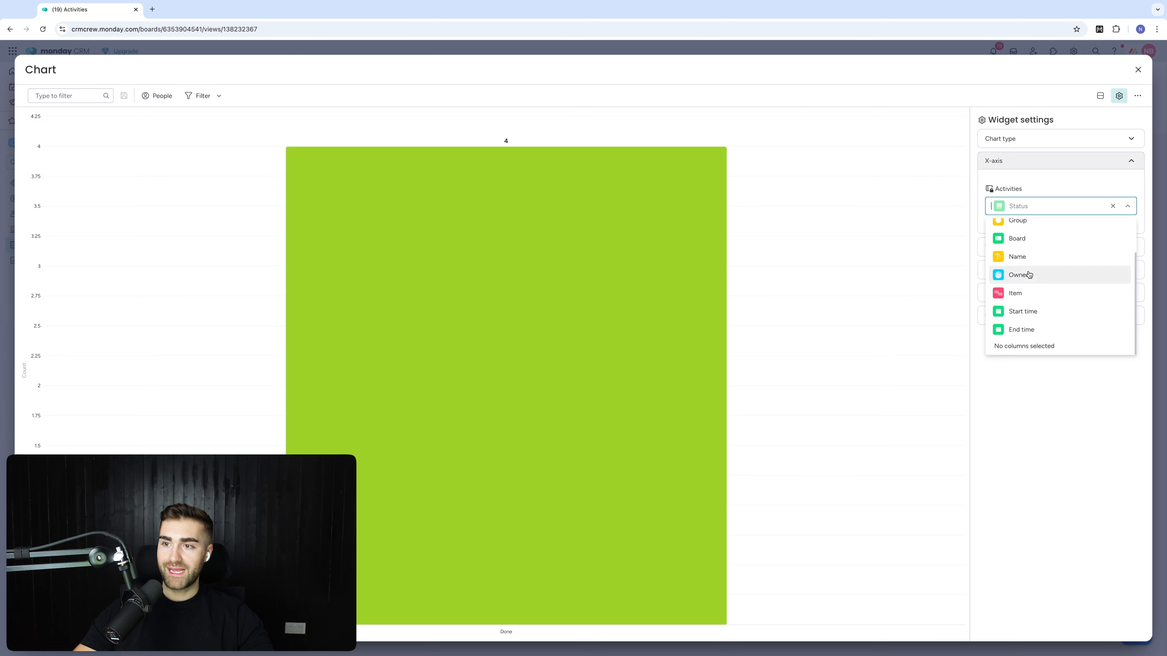
left_click(1025, 310)
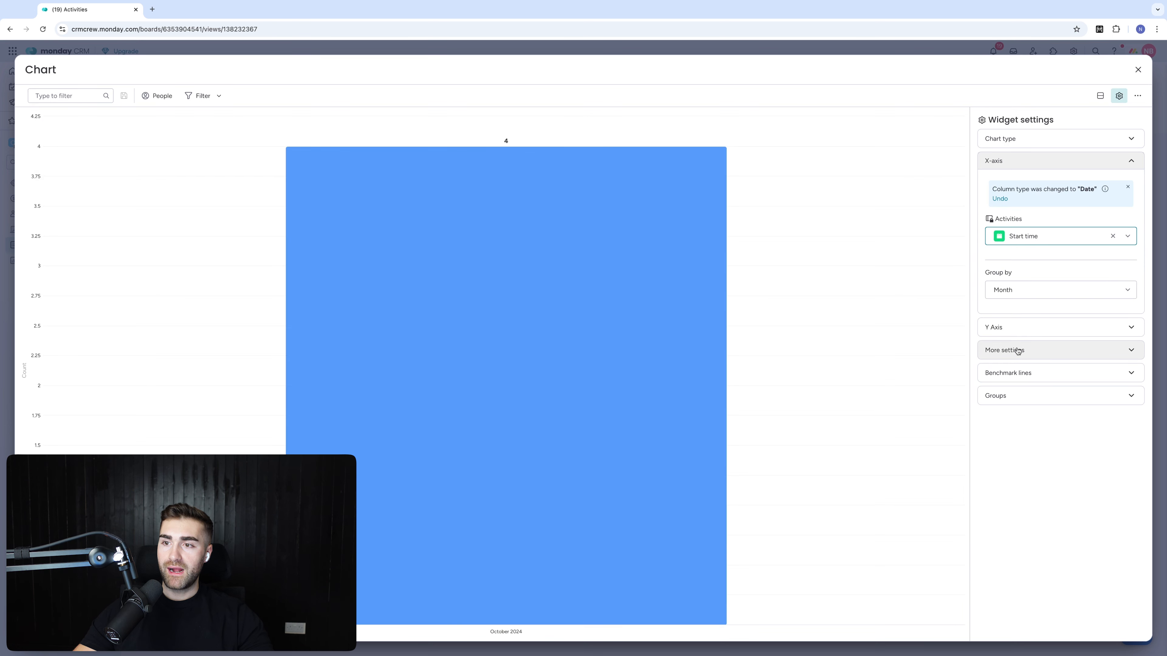
left_click(1011, 328)
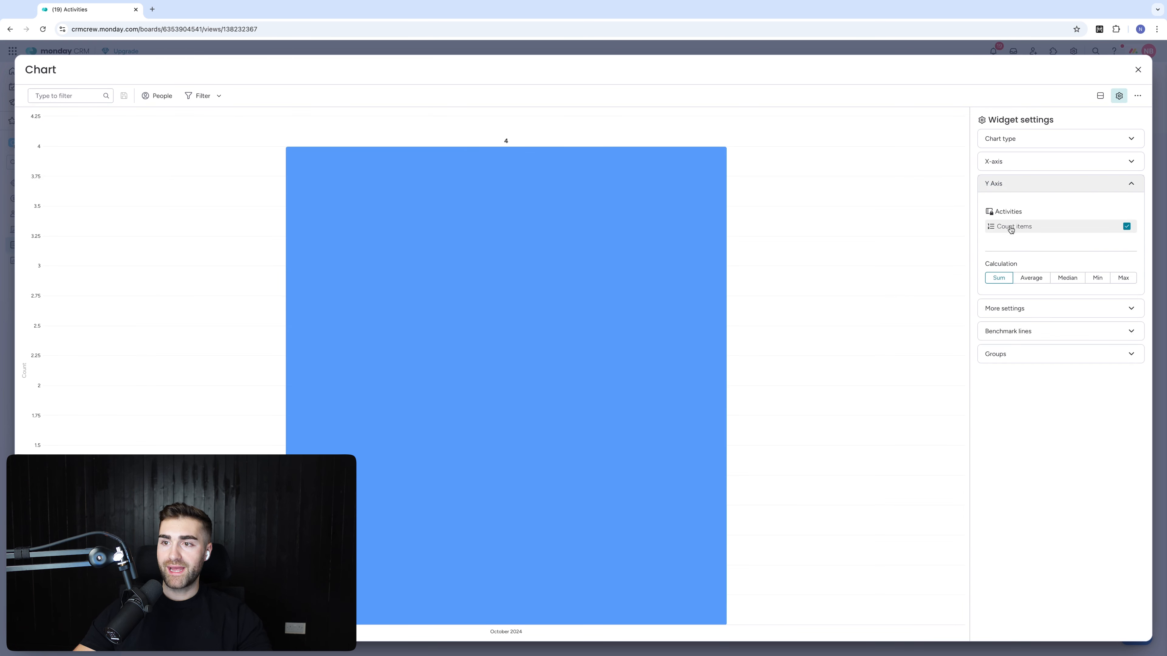
left_click(1136, 70)
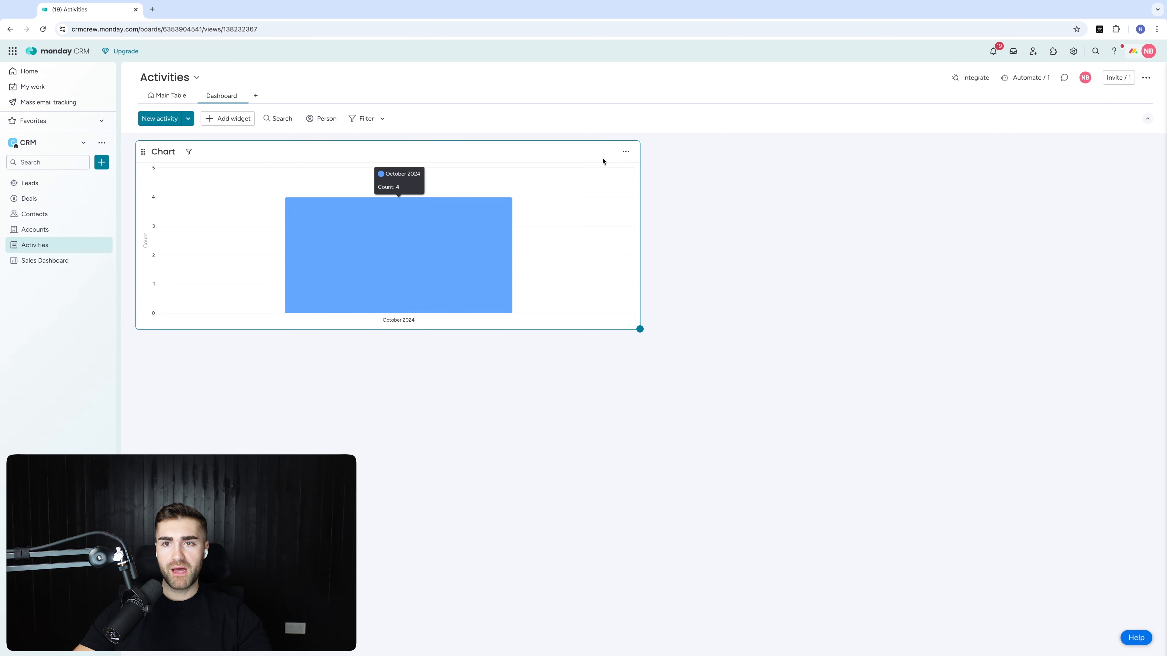
Step: Try grouping the chart's X-axis by Week, return it to Month, check the Y Axis settings and close the widget settings
left_click(626, 151)
left_click(643, 188)
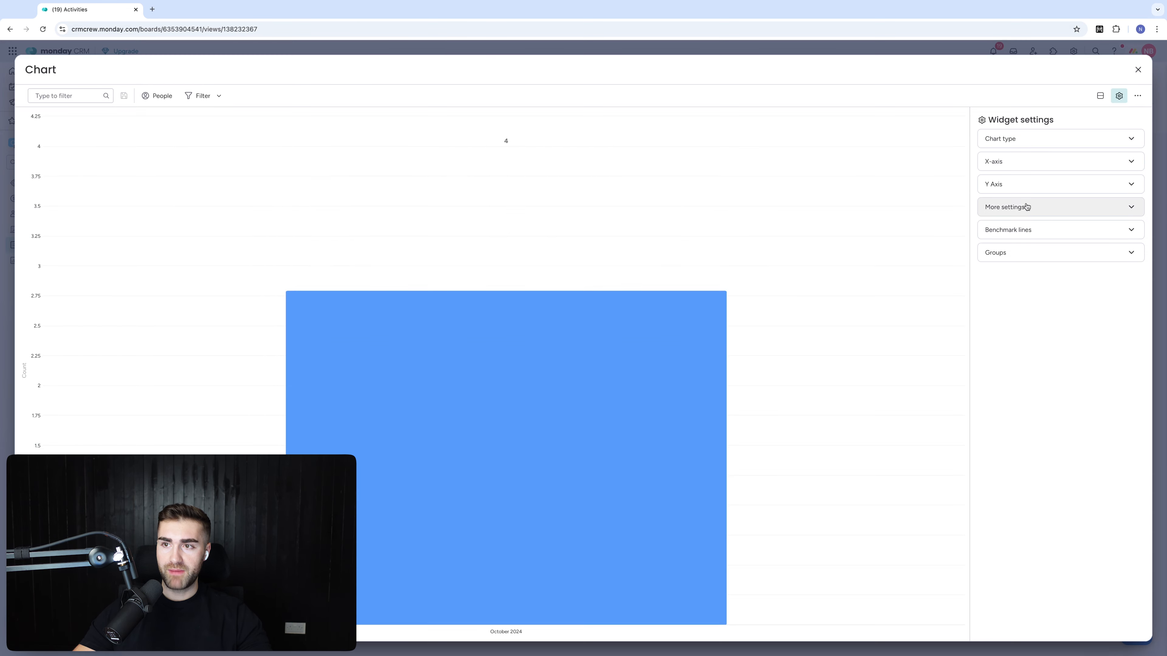
left_click(1015, 161)
left_click(1002, 260)
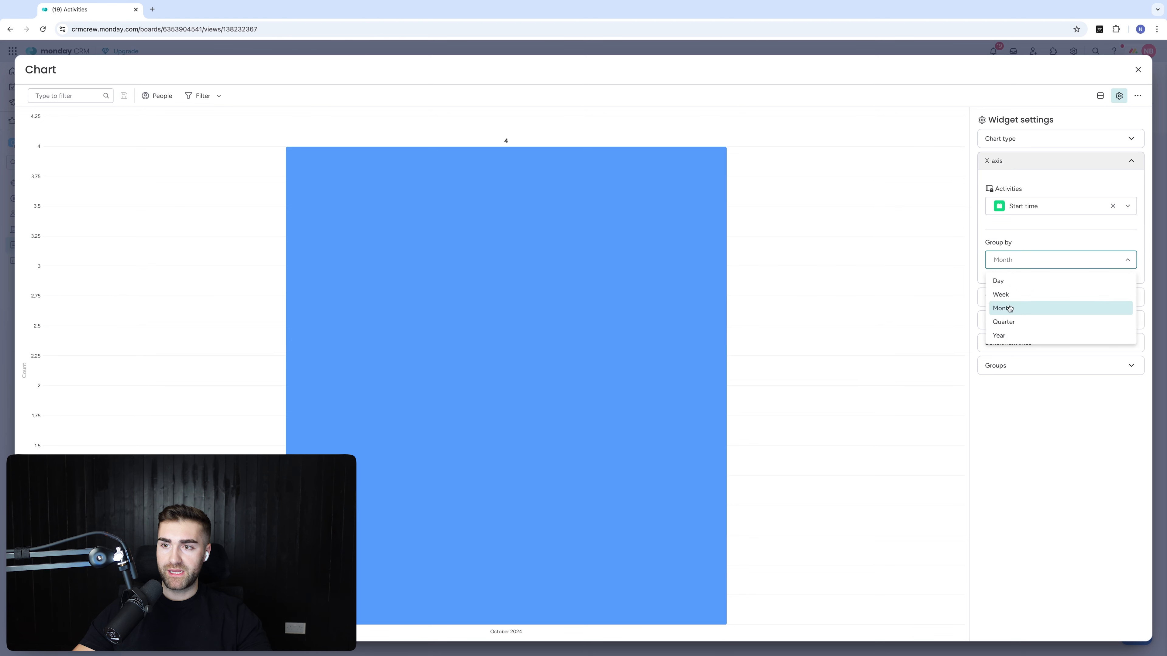
left_click(1002, 294)
left_click(1003, 255)
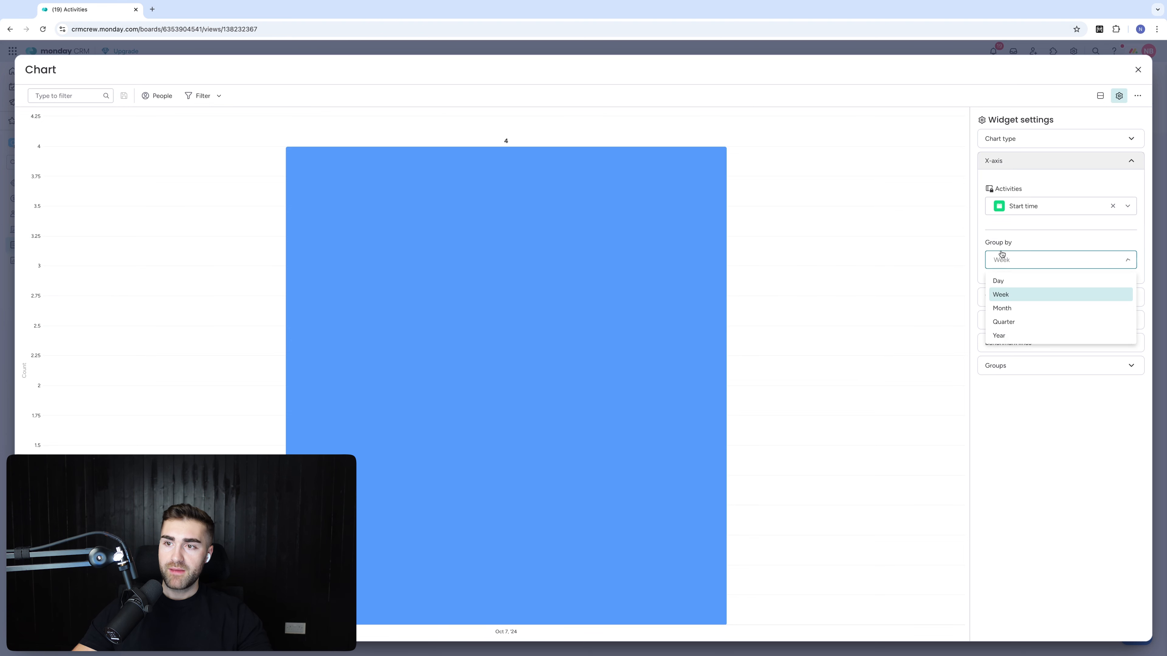
left_click(1002, 308)
left_click(1004, 294)
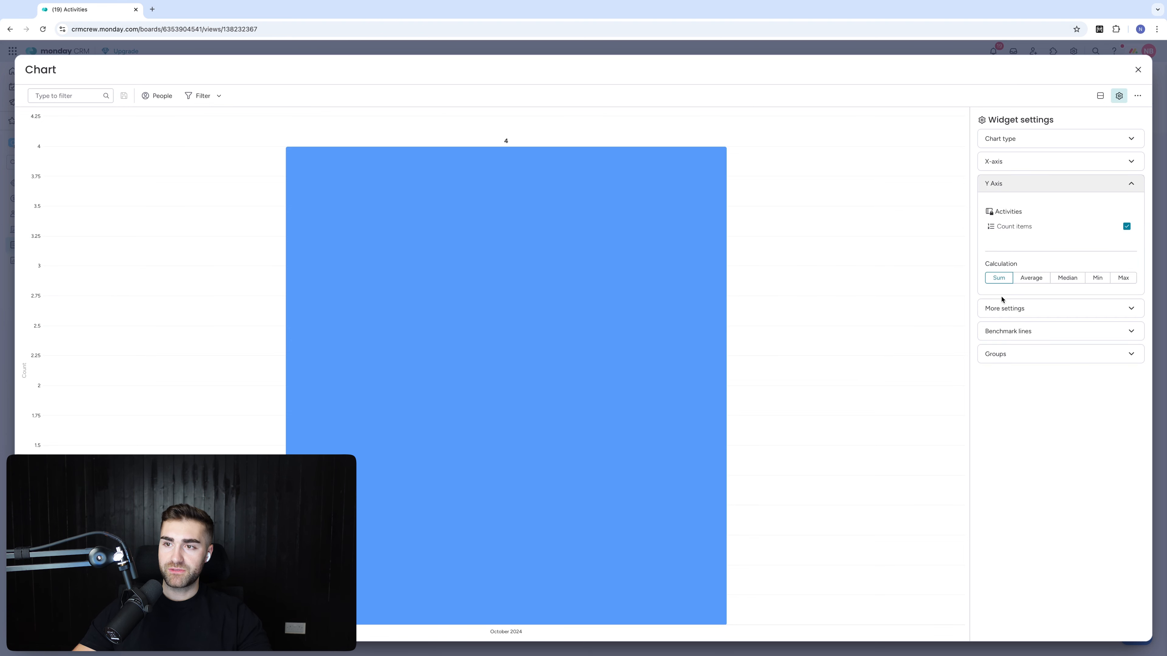
left_click(1138, 69)
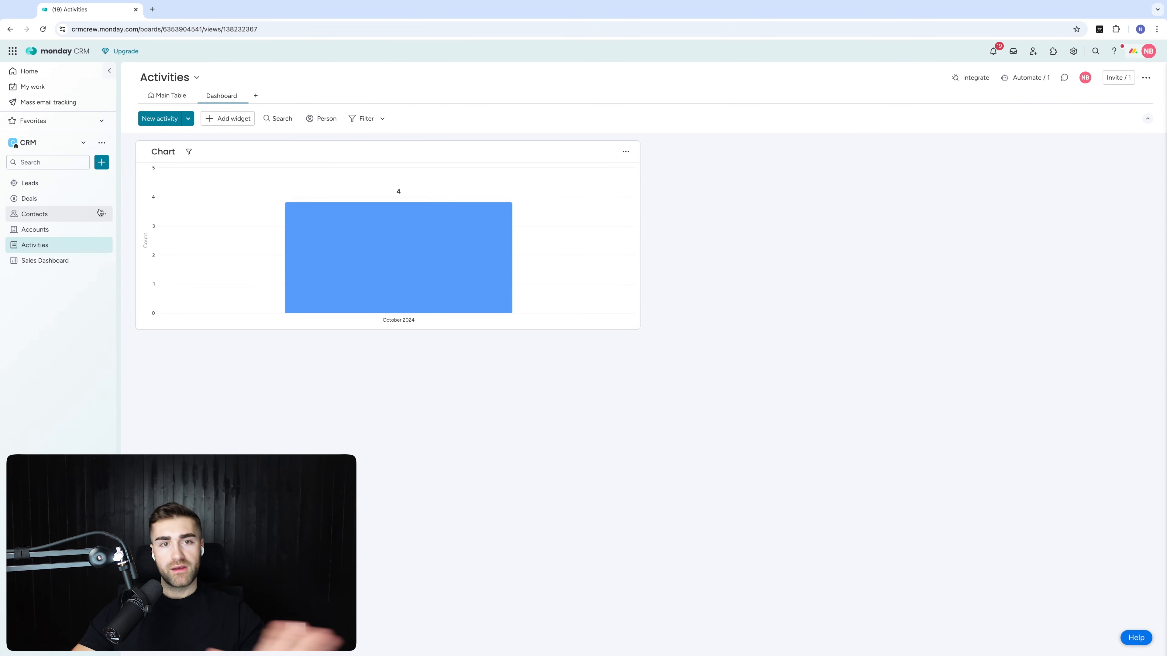
Step: Rename the chart widget as "No. Activities Created Per Month"
left_click(158, 154)
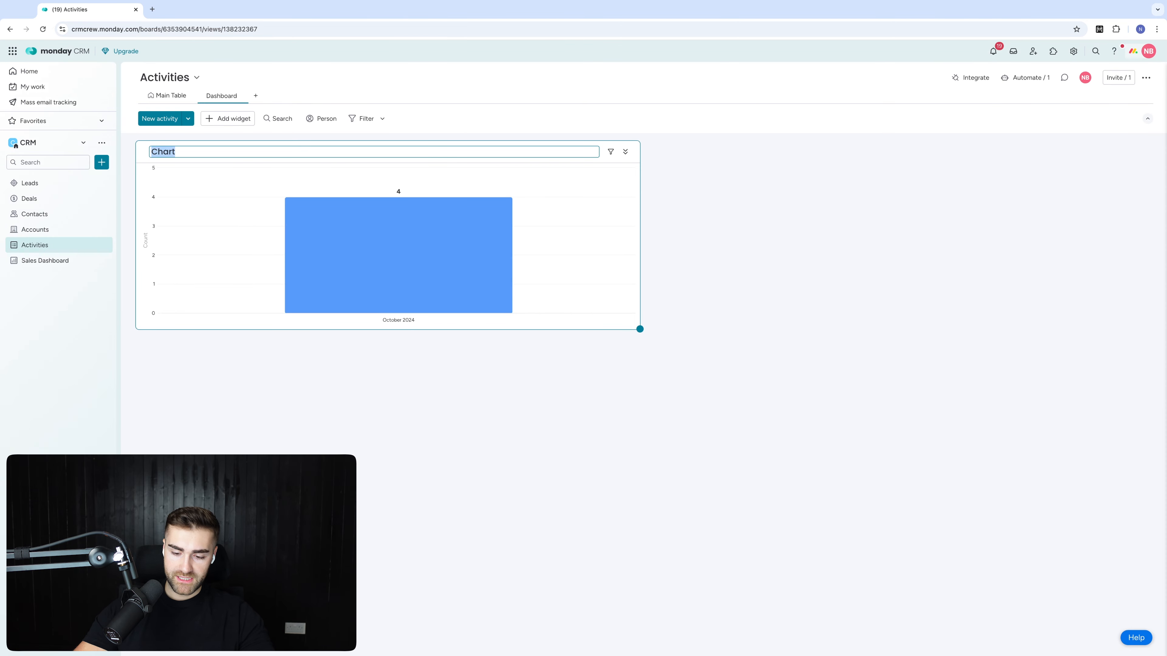
type("No. Activites Cr")
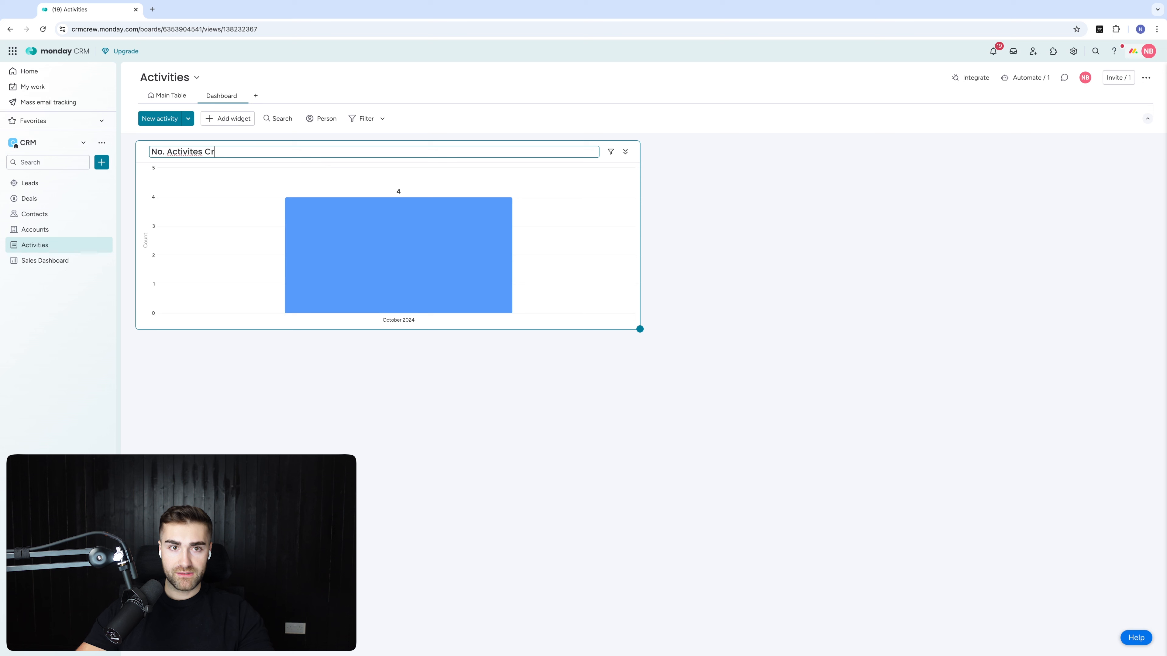
key("ctrl+a")
key("BackSpace")
type("No. Activities Created")
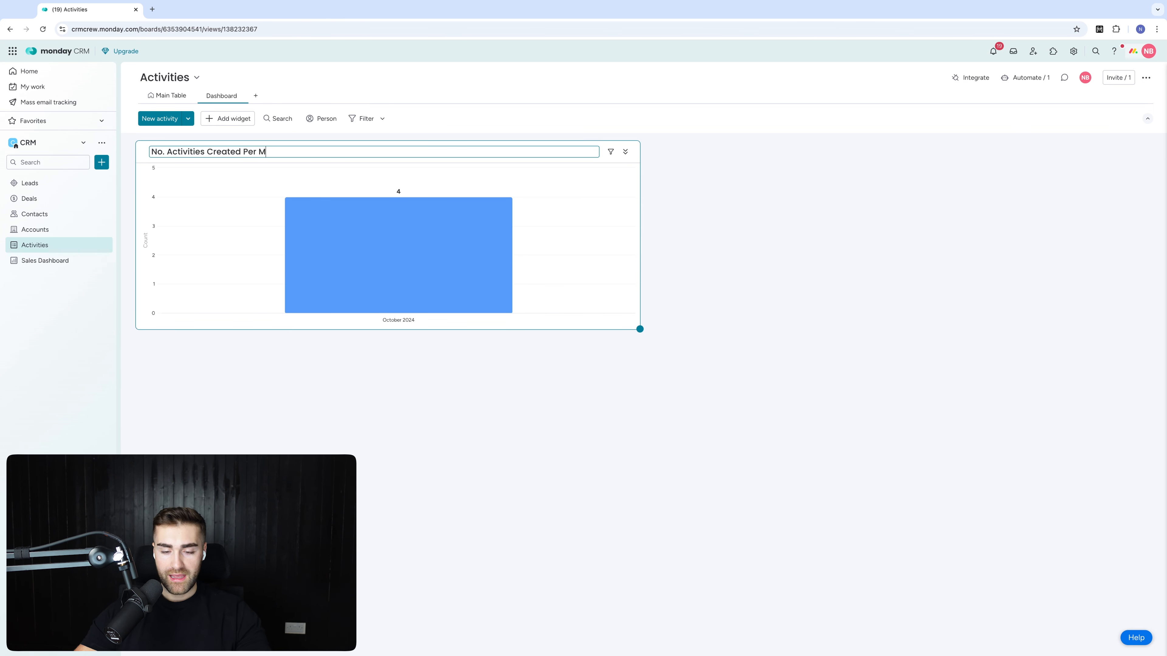
key("Return")
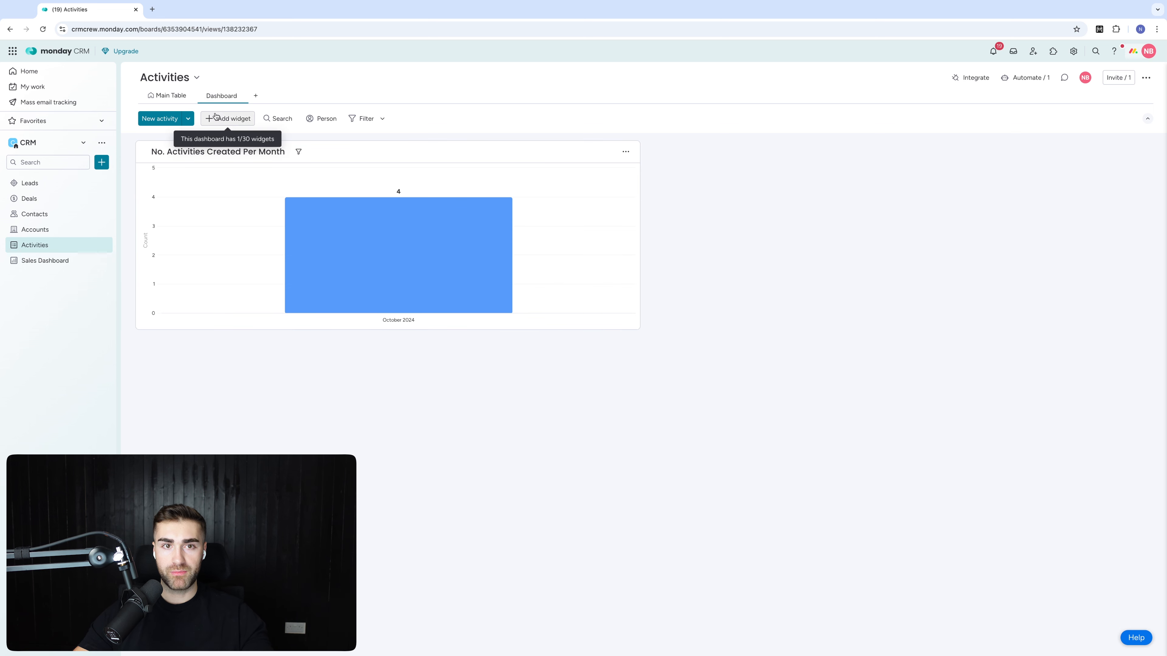
Step: Add a second Chart widget to the Activities dashboard, look at its settings and close them
left_click(225, 118)
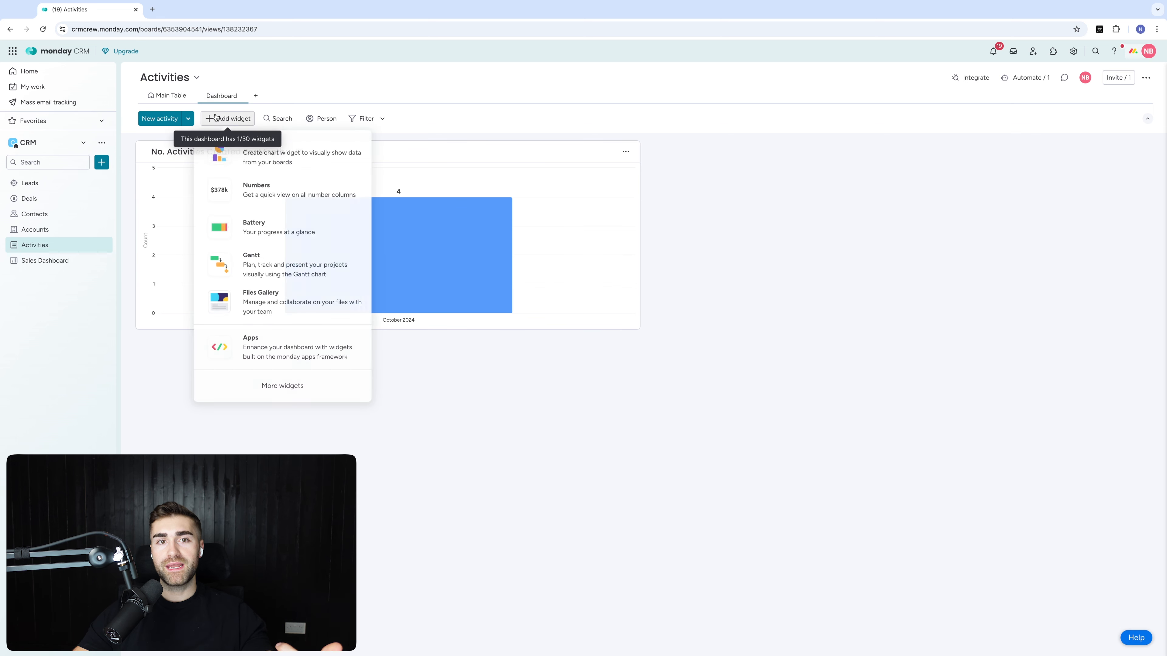
left_click(289, 154)
left_click(1138, 152)
left_click(1113, 189)
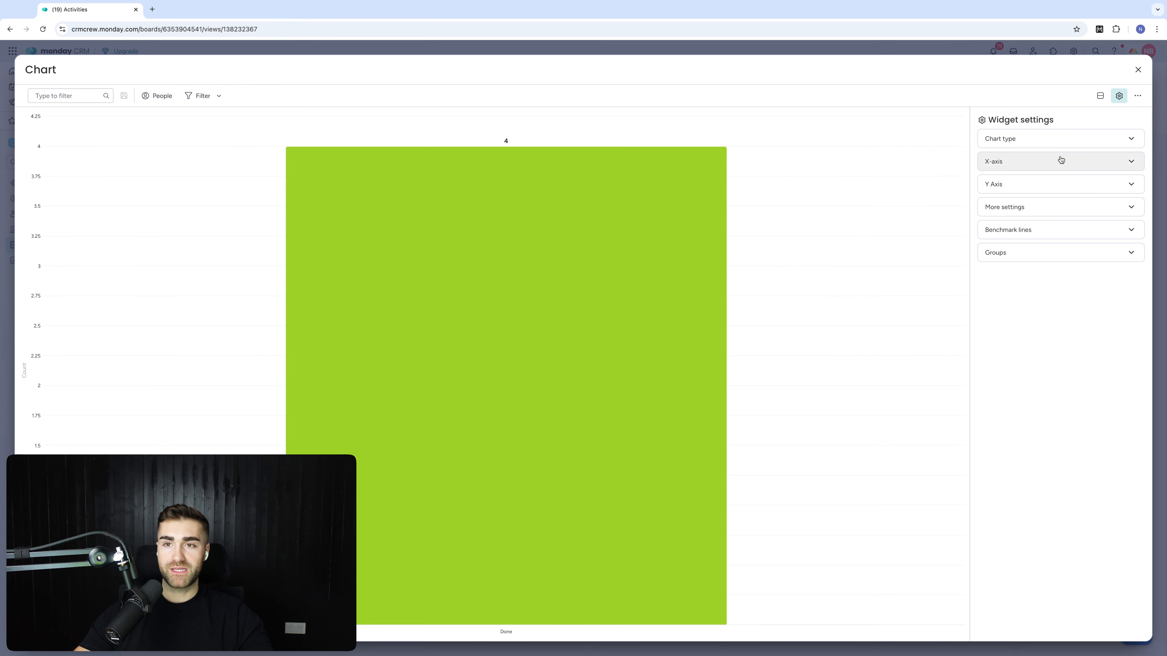
left_click(1138, 70)
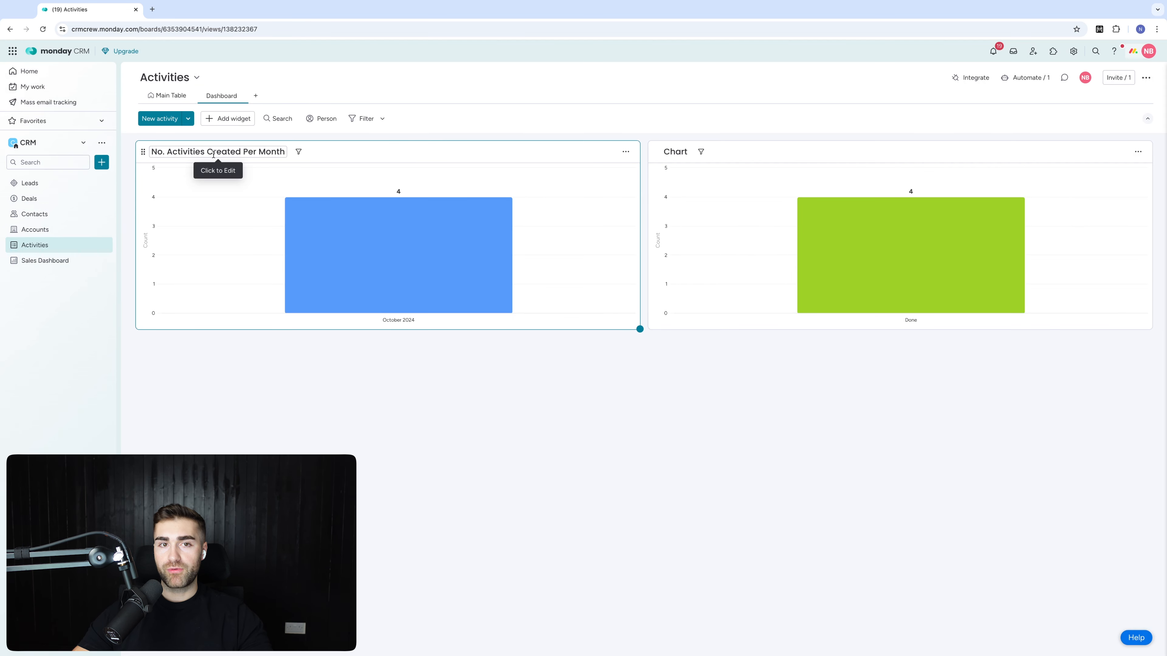
Step: In the Activities main table, add a Date column after Activity Type and name it "Date Created"
left_click(223, 152)
left_click(169, 95)
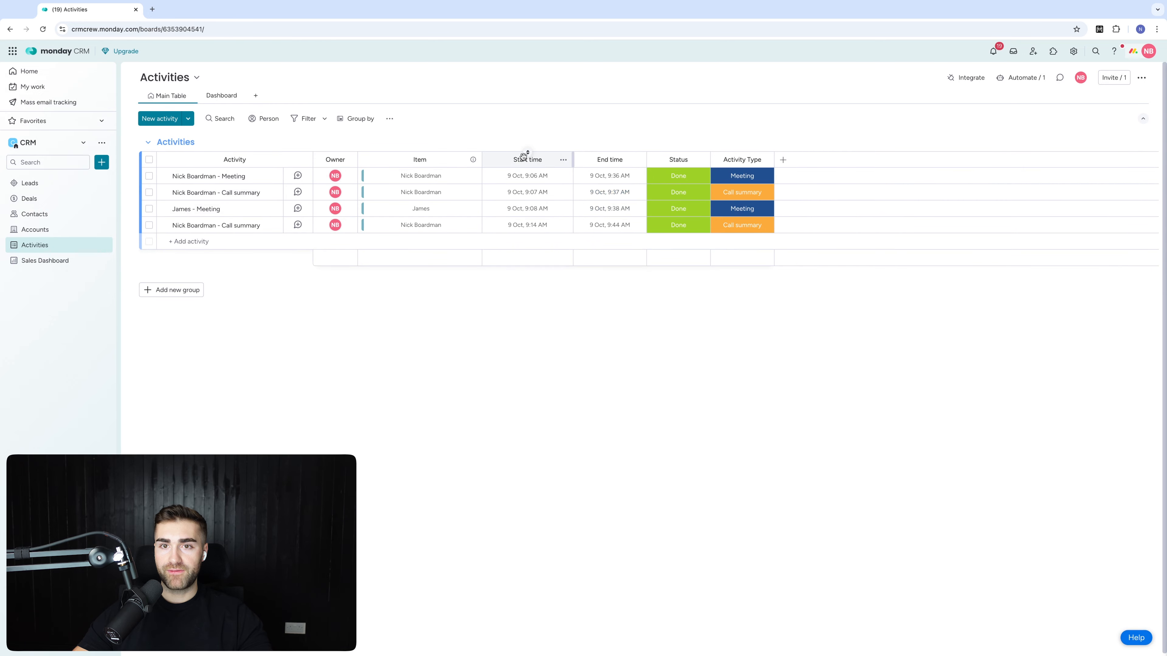
left_click(784, 160)
left_click(734, 171)
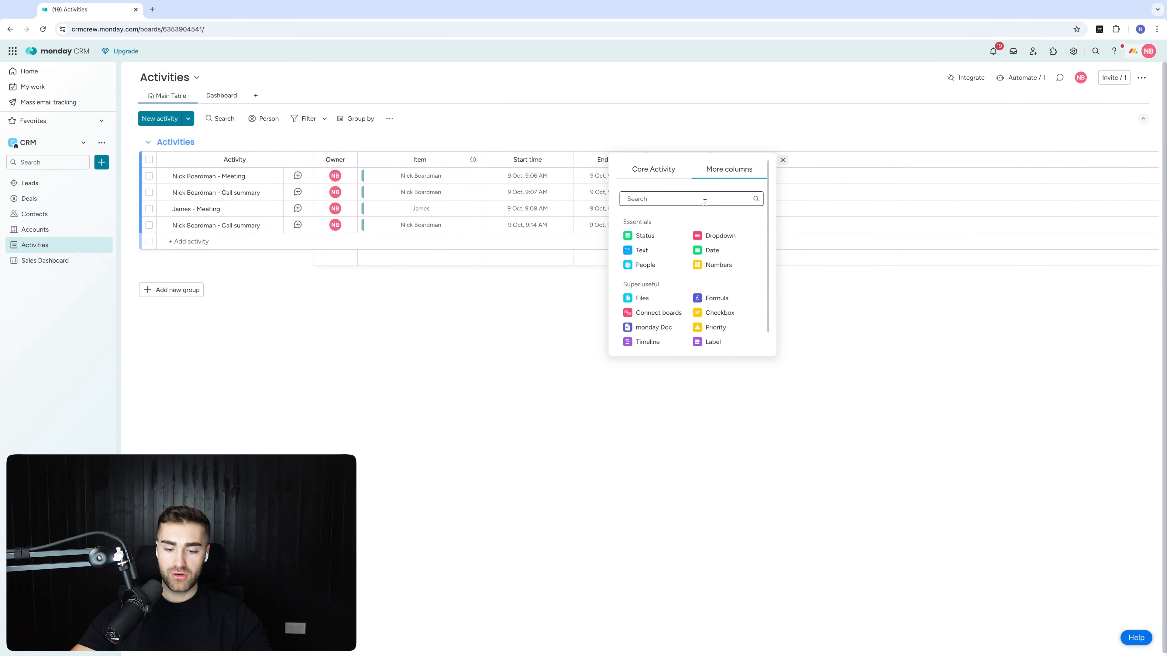
type("craet")
key("super+a")
key("BackSpace")
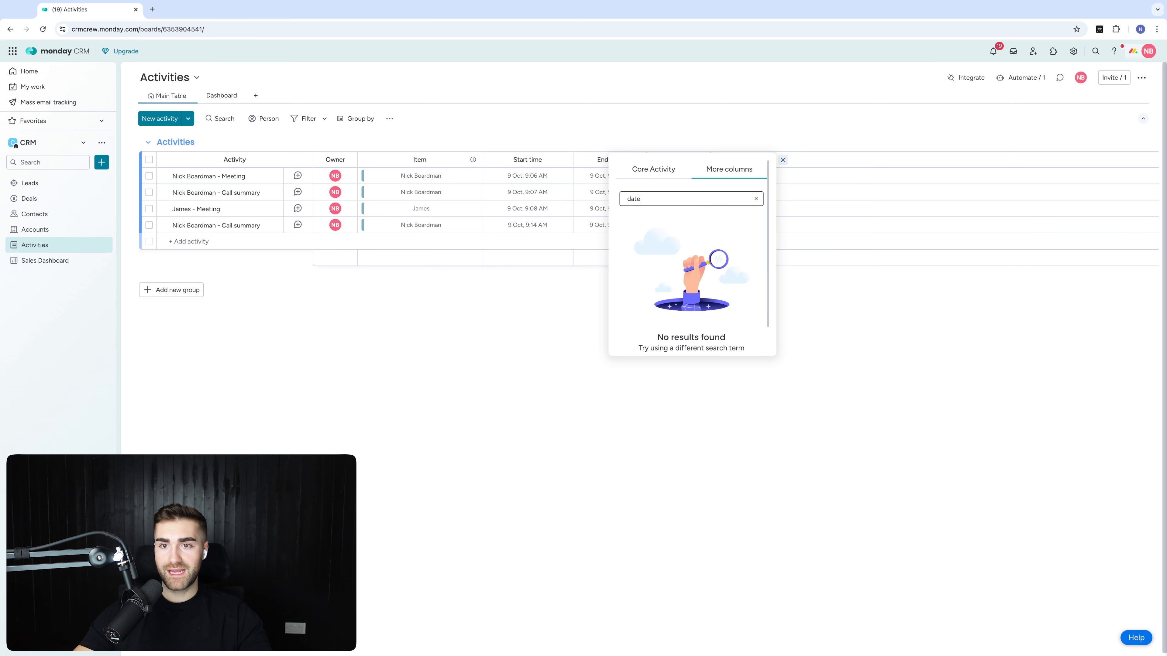
type("date")
left_click(683, 249)
left_click(807, 159)
key("Return")
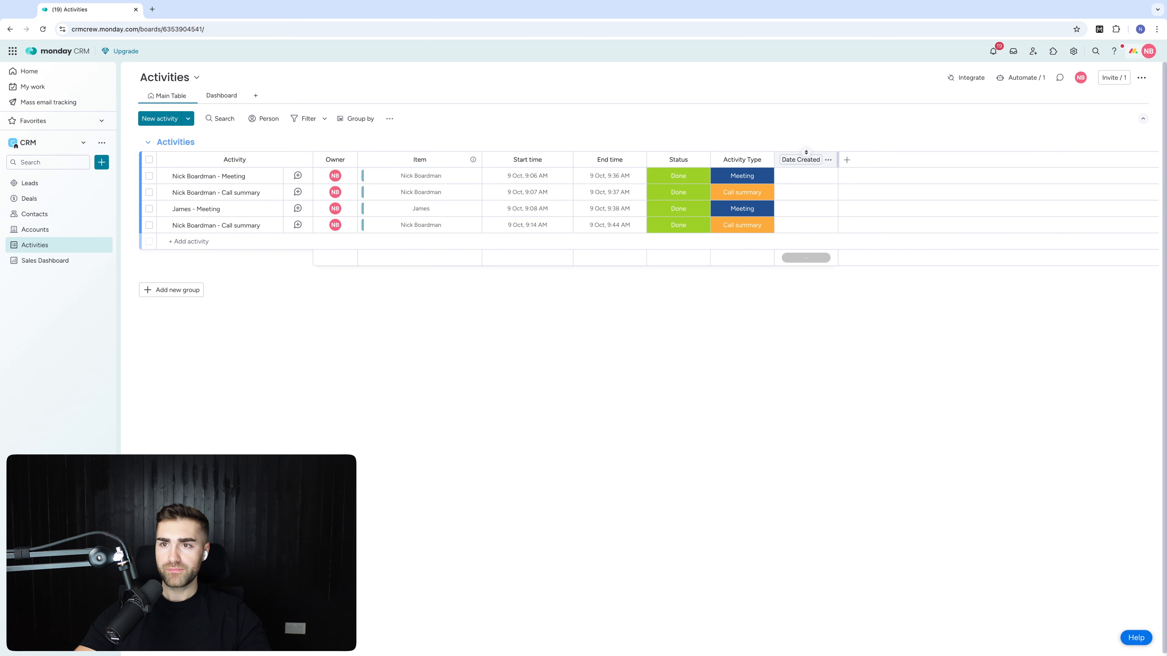
Step: Hide the Date Created column's summary and restrict editing of the column
left_click(827, 160)
mouse_move(896, 165)
left_click(1002, 280)
left_click(828, 160)
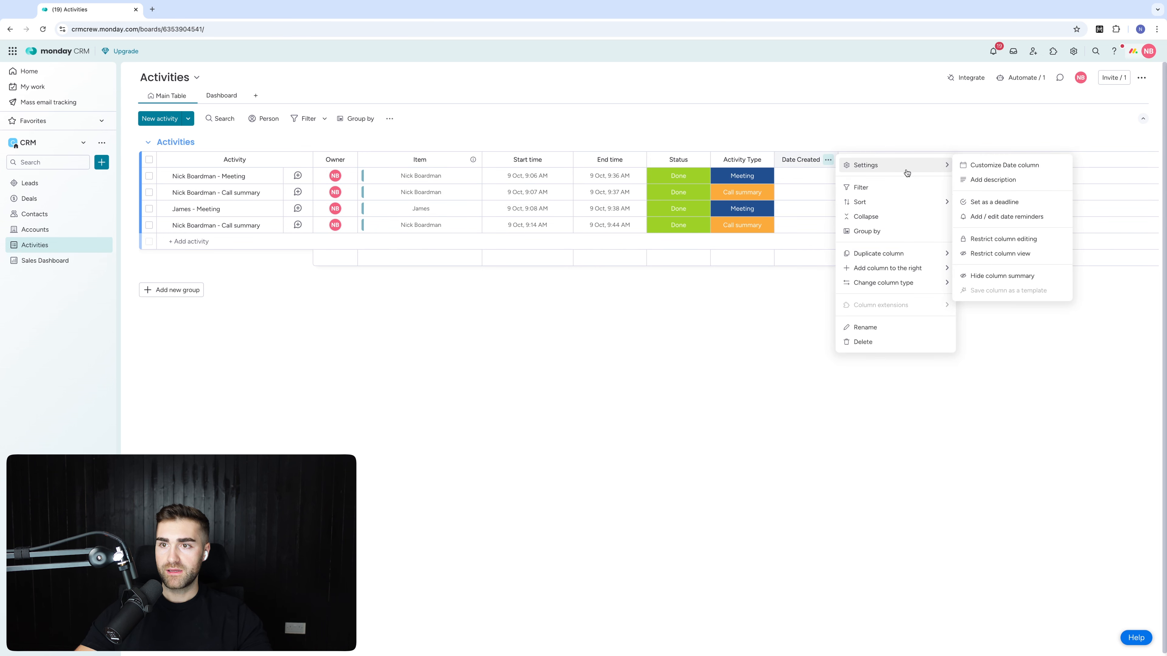
left_click(1004, 243)
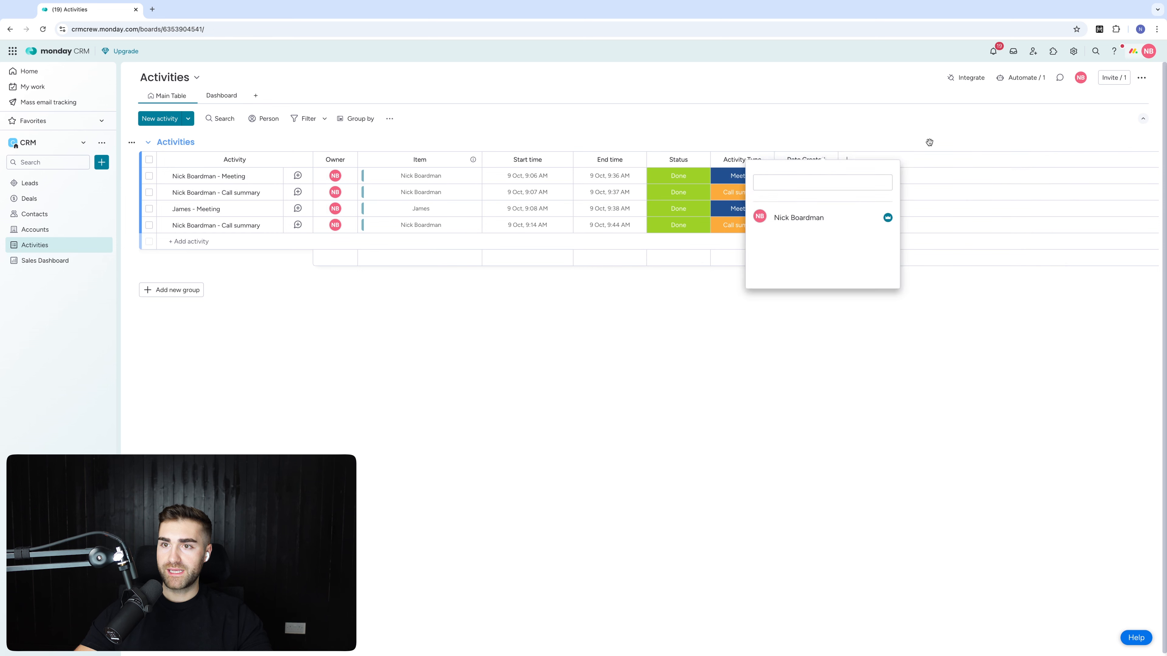
Step: Create an automation on the Activities board that sets the Date Created column when an item is created, and close the automation center
left_click(999, 75)
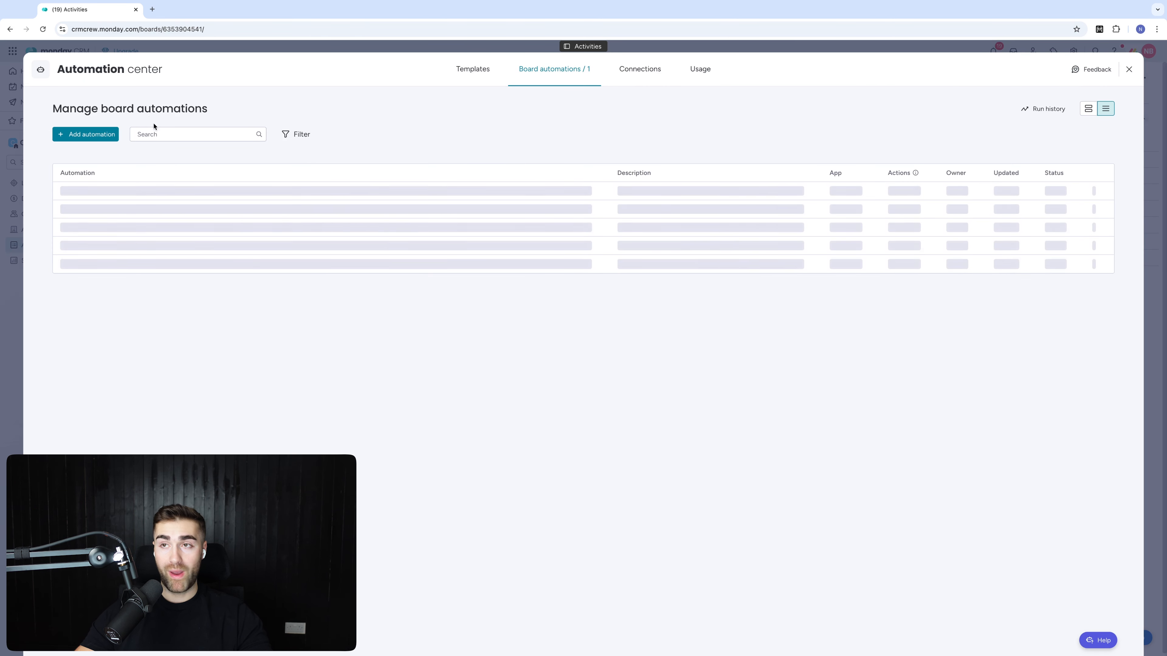
left_click(104, 135)
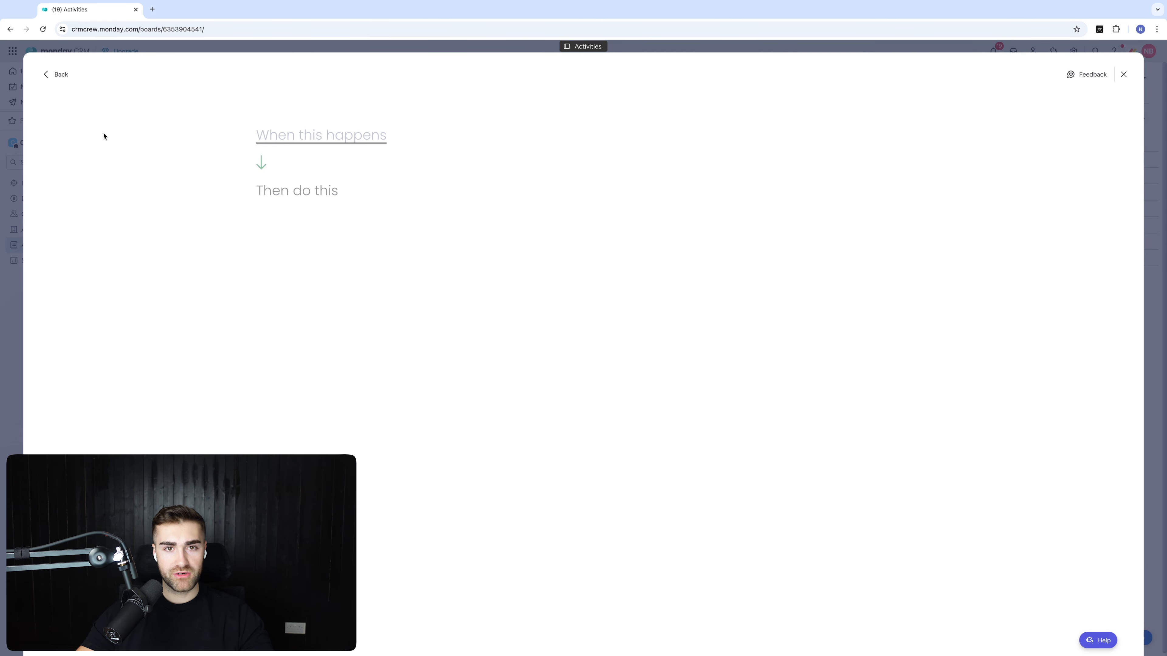
left_click(313, 133)
type("item")
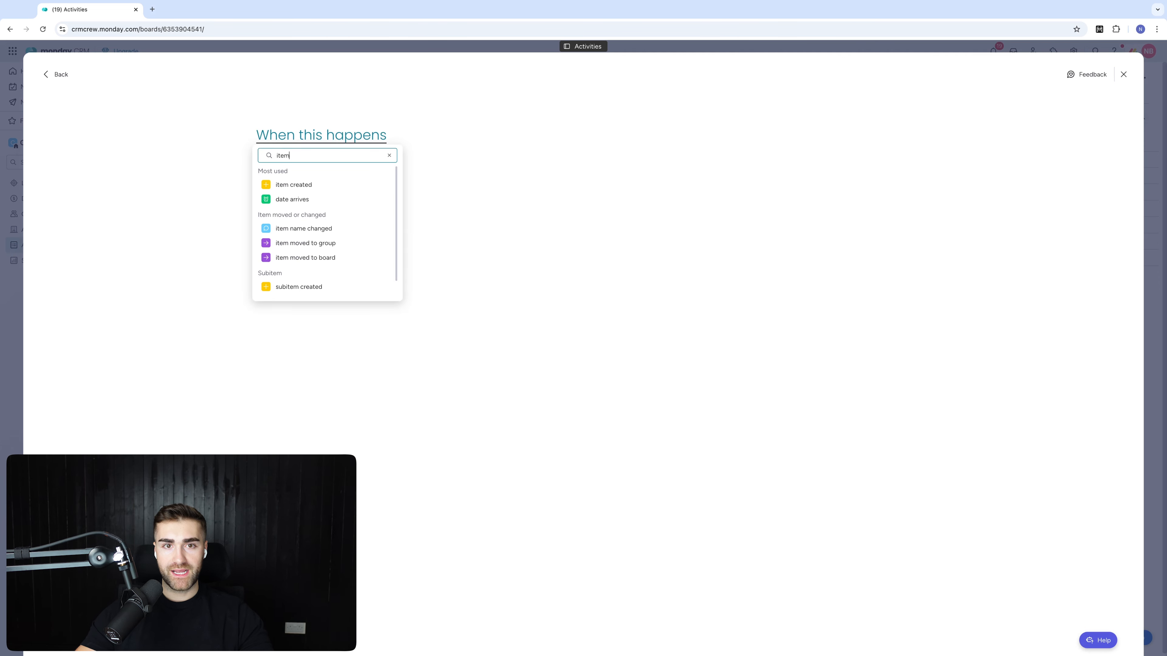
left_click(350, 185)
type("set date")
left_click(289, 245)
left_click(345, 195)
left_click(336, 265)
left_click(330, 235)
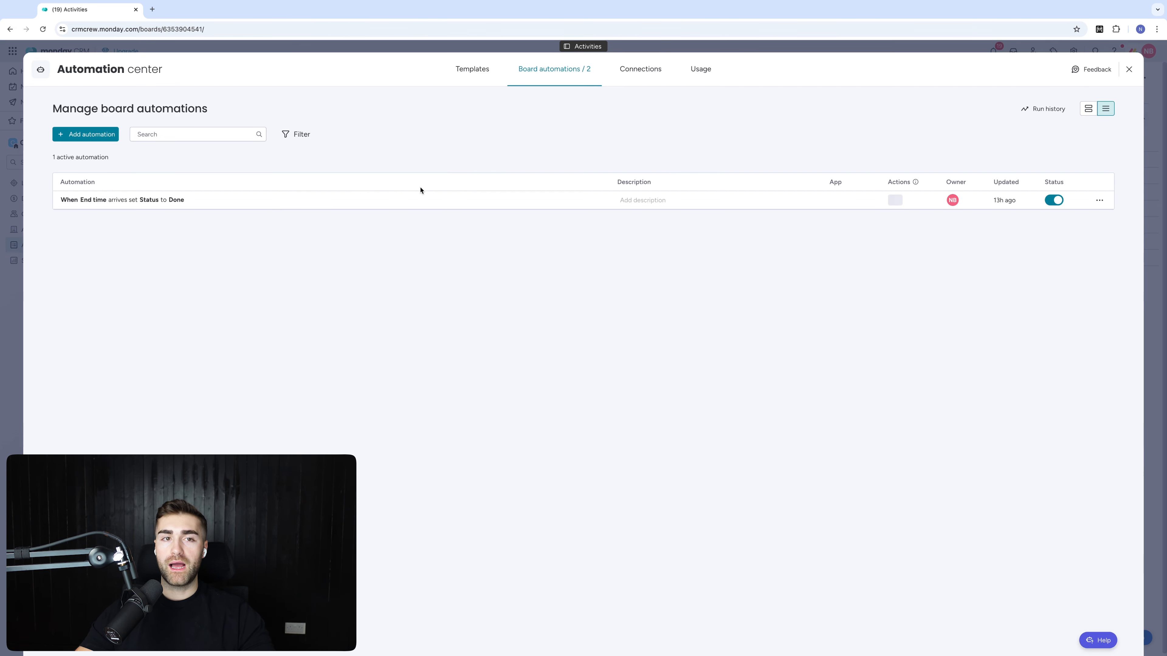
key("Escape")
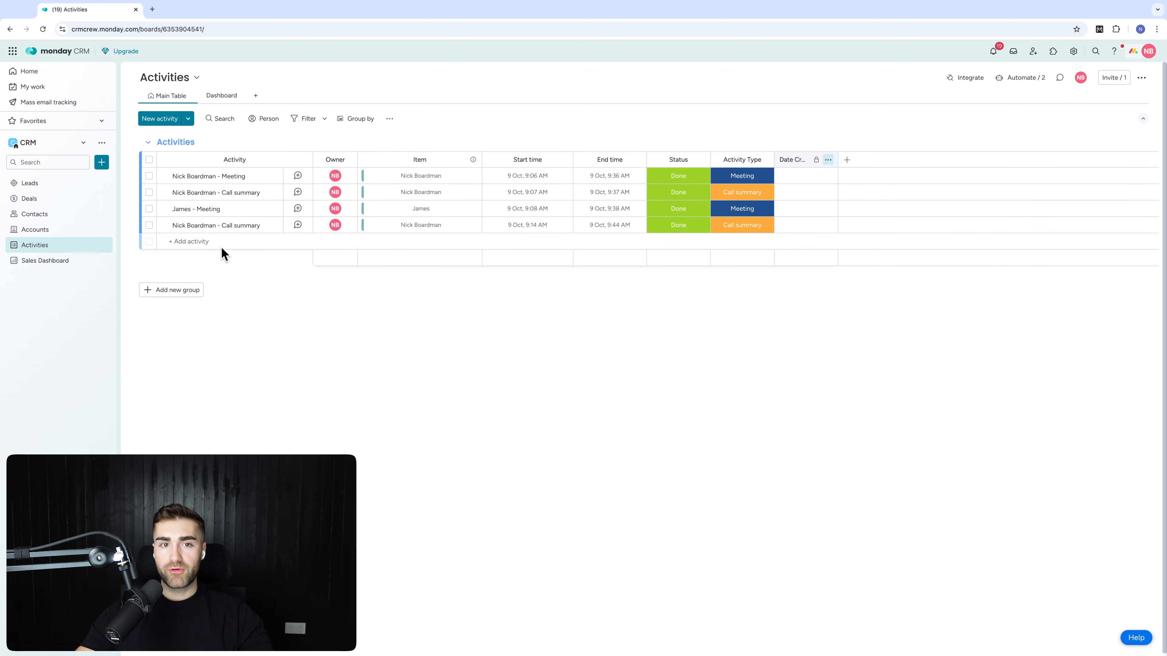
left_click(208, 237)
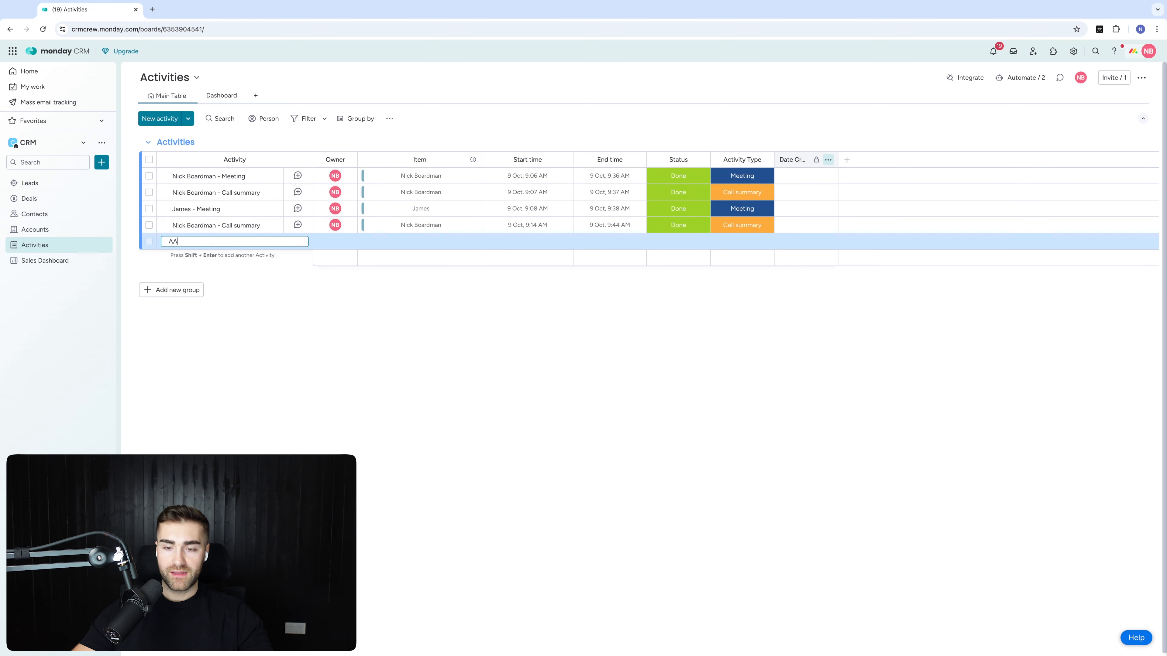
key("BackSpace")
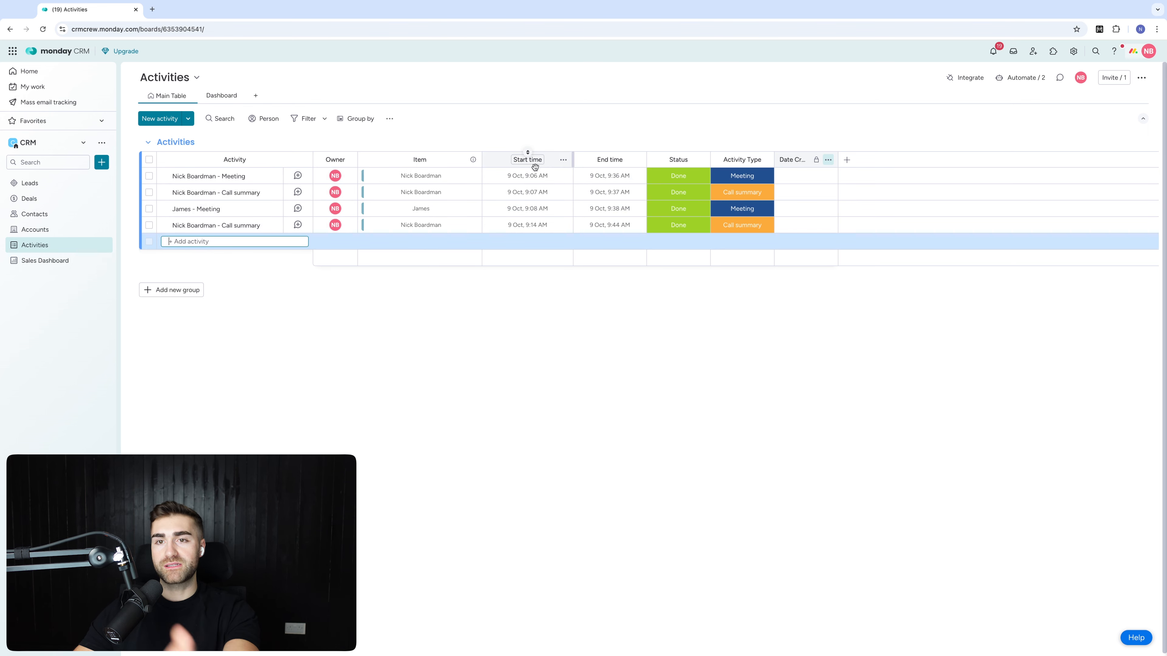
left_click(828, 118)
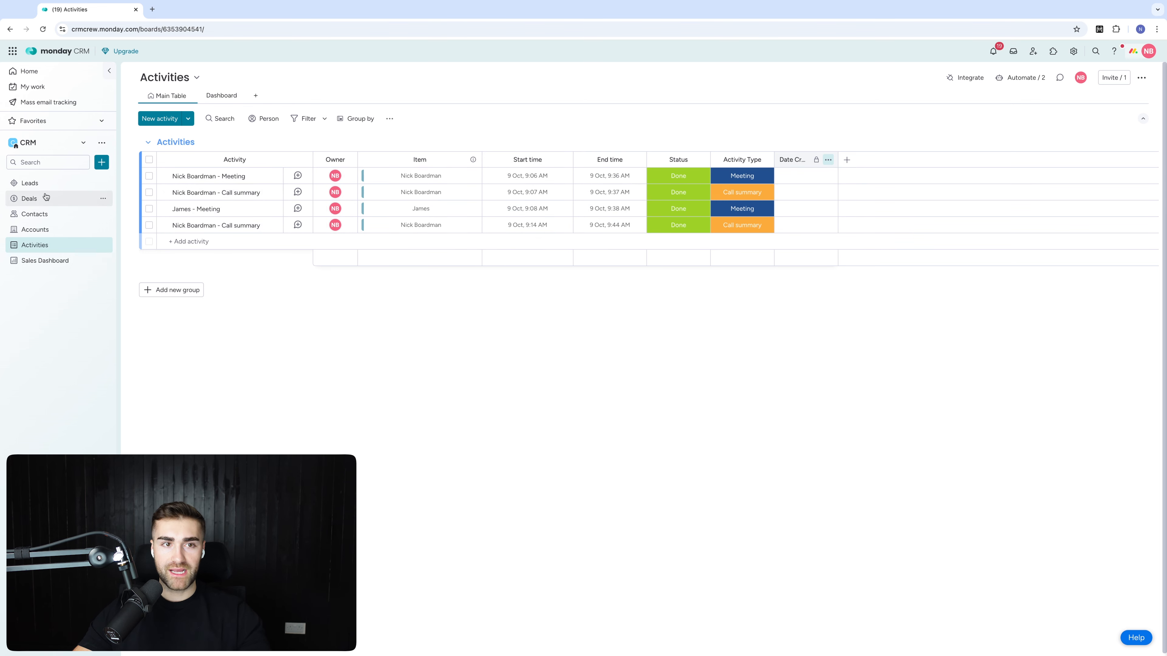
Step: On the Leads board, log a Meeting activity reading "meeting created date example" on the lead under New Leads and close the lead
left_click(31, 183)
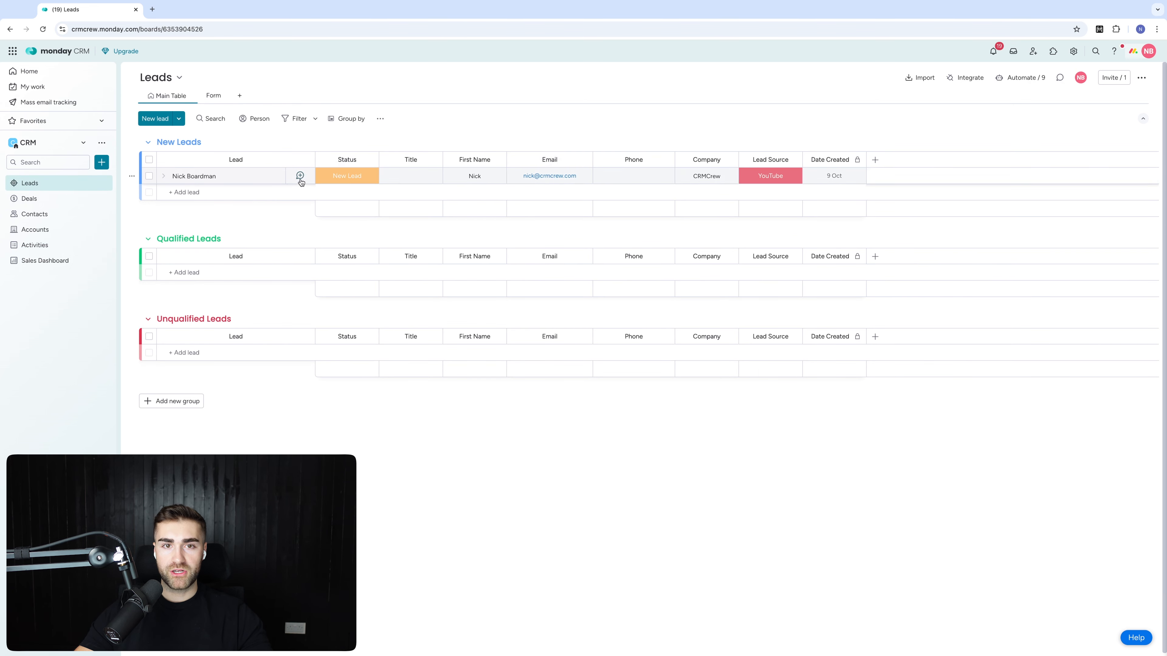
left_click(300, 176)
left_click(111, 220)
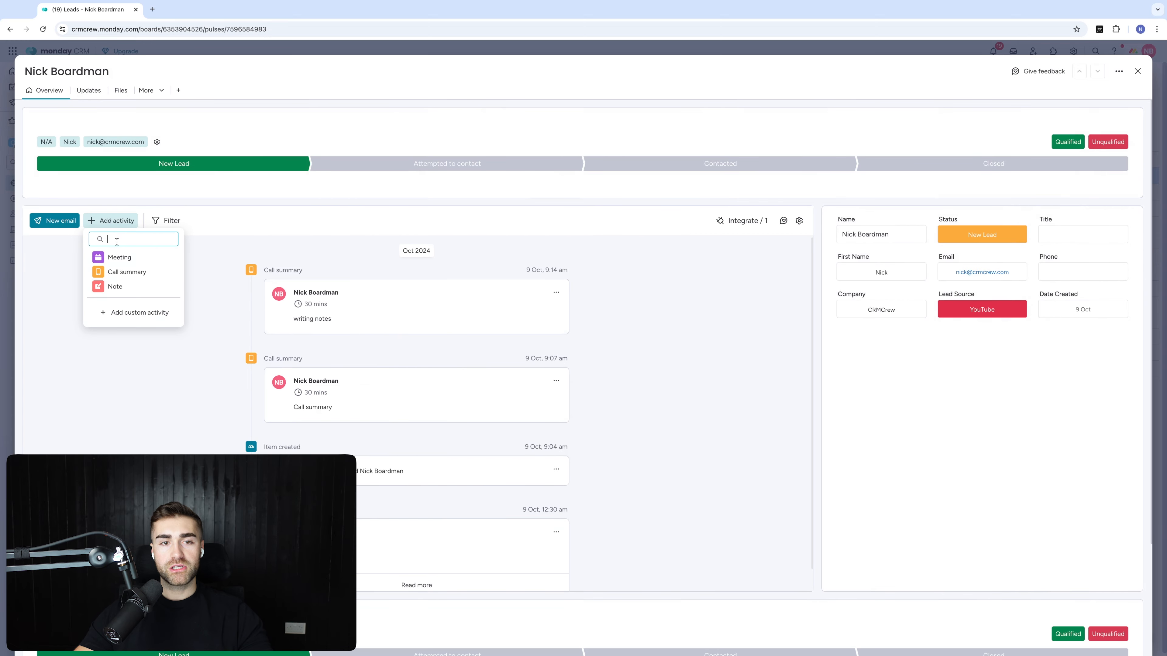
left_click(119, 257)
type("meetinv")
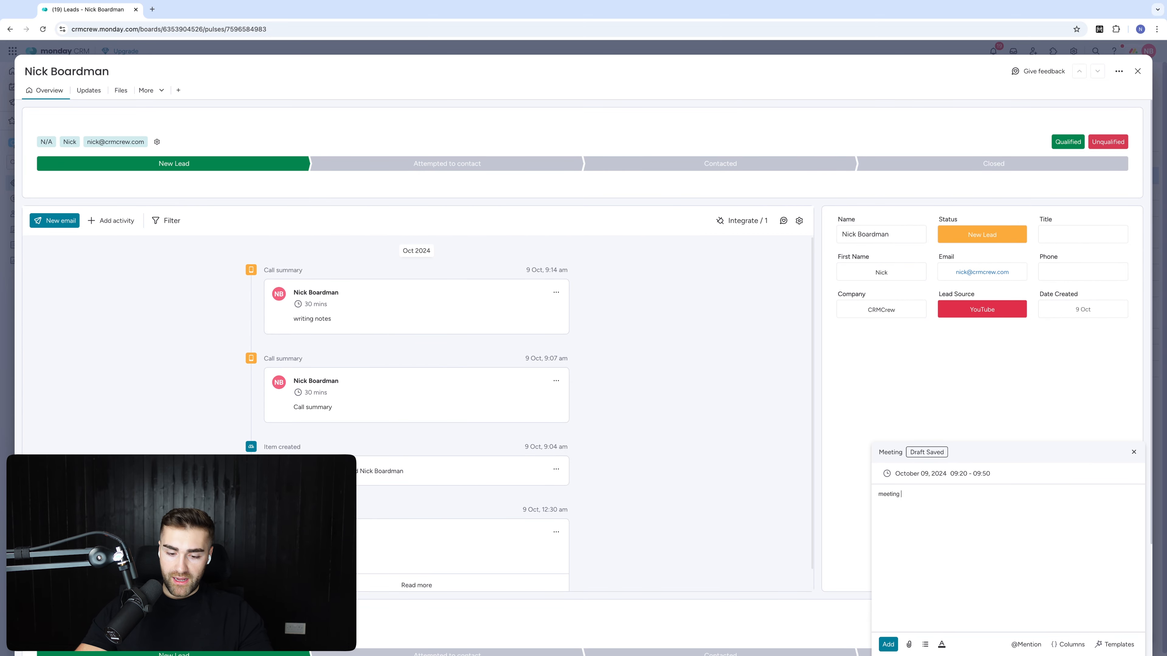
type(" created date example")
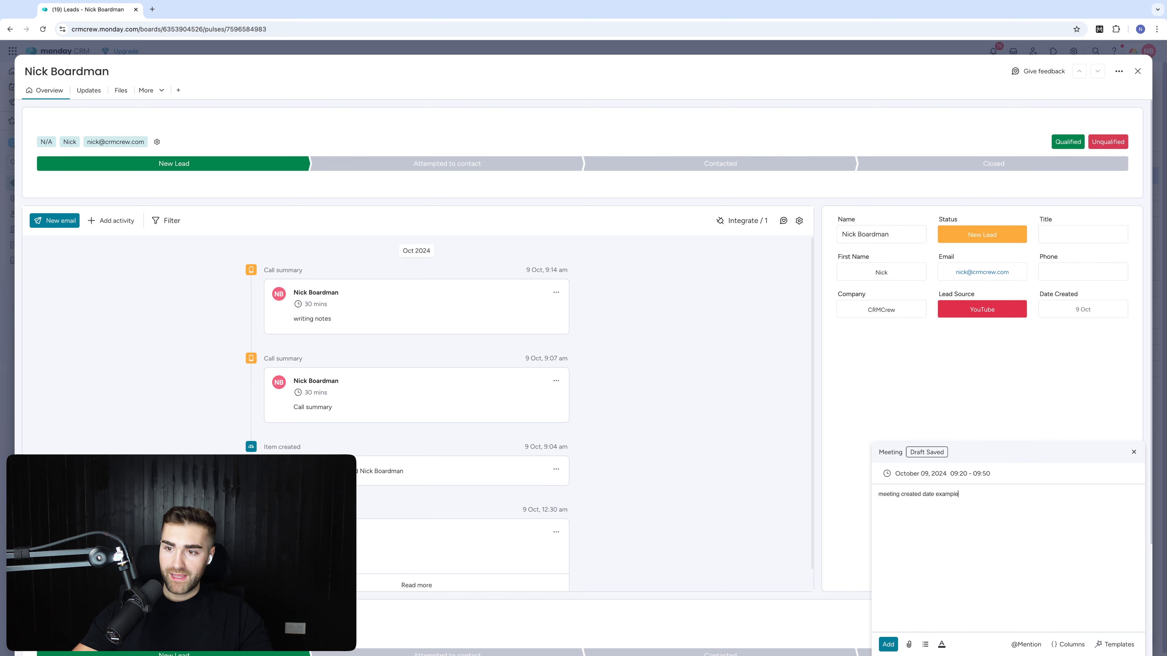
left_click(888, 645)
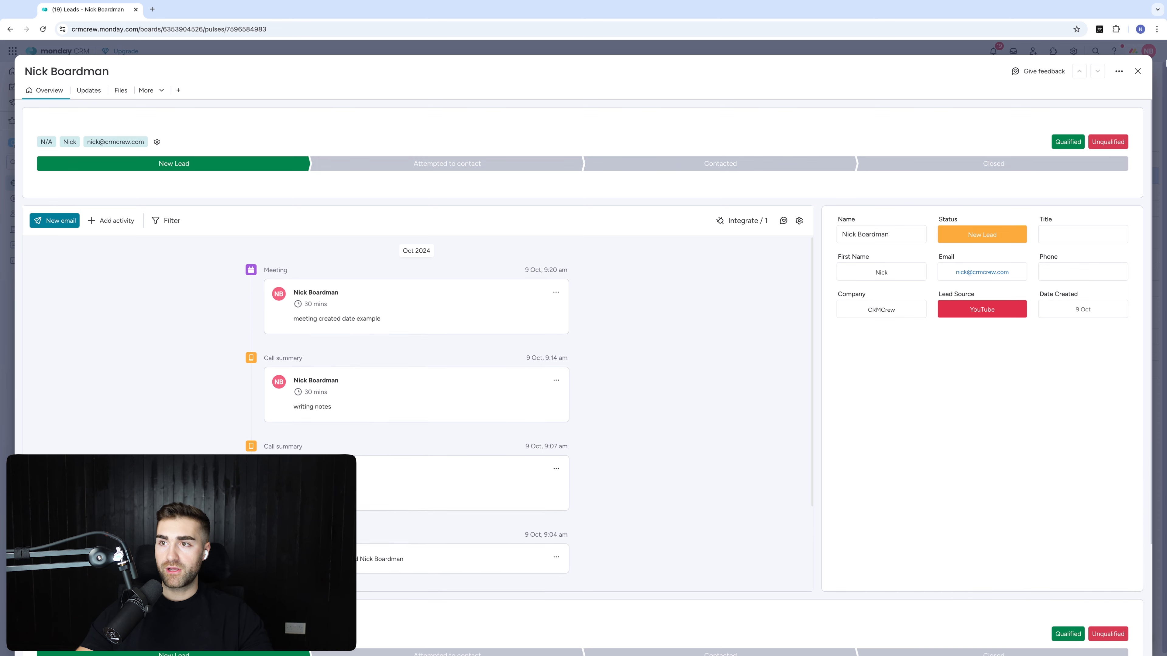
left_click(1137, 72)
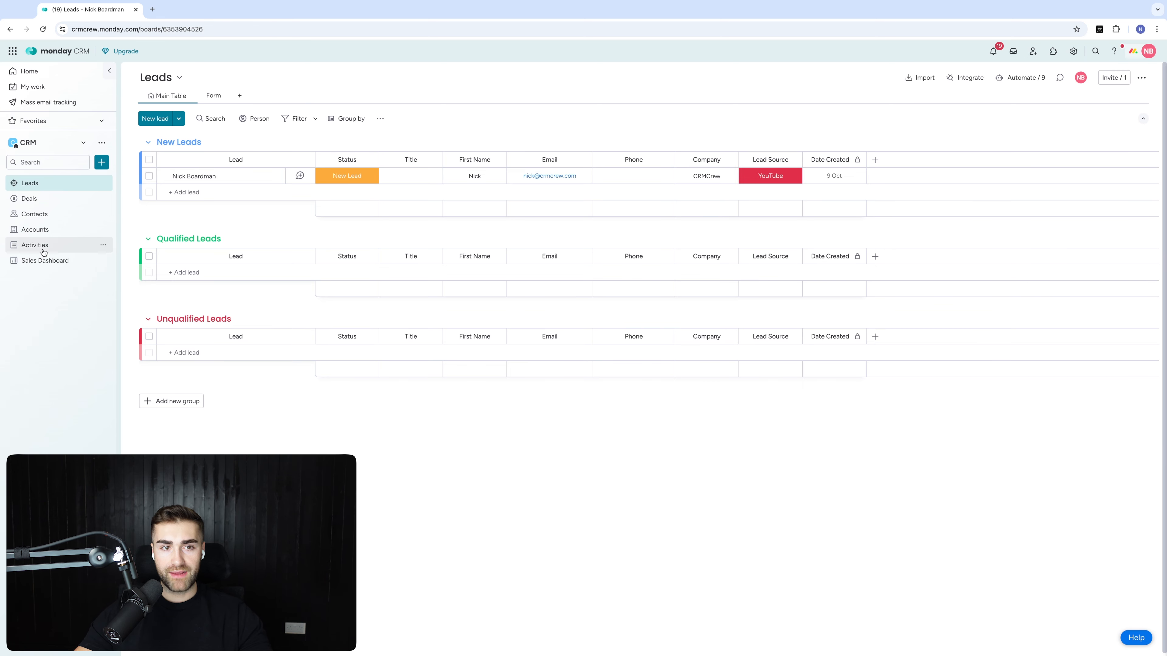
Step: On the Activities dashboard, set the X-axis of the "No. Activities Created Per Month" chart to Date Created and close its settings
left_click(34, 245)
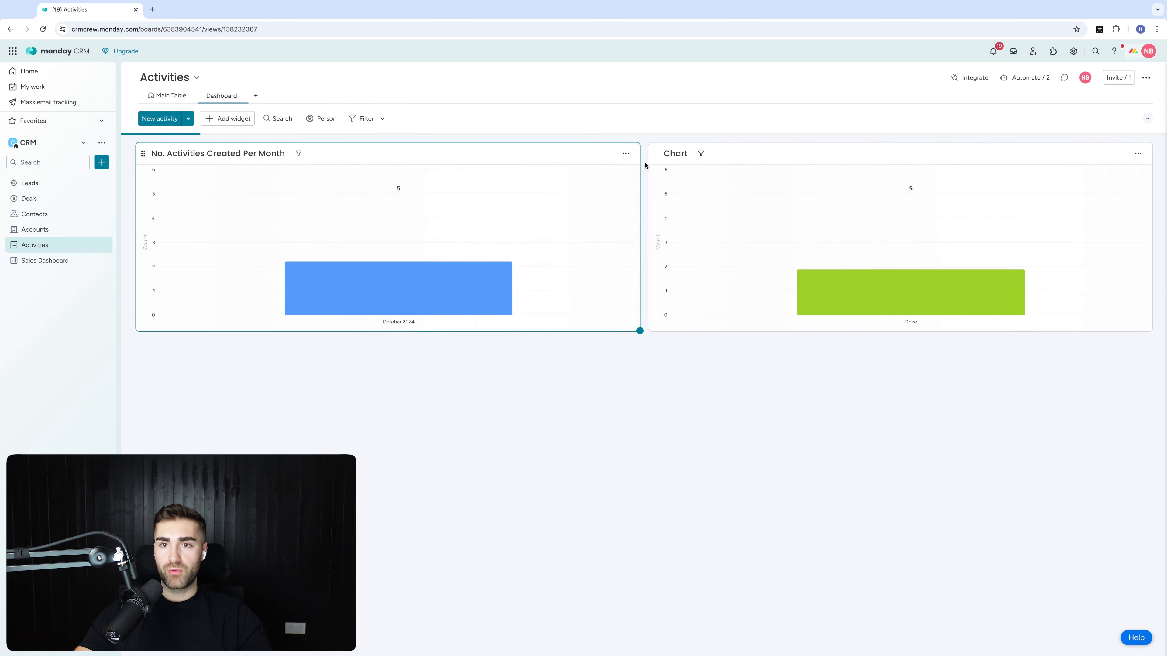
left_click(625, 152)
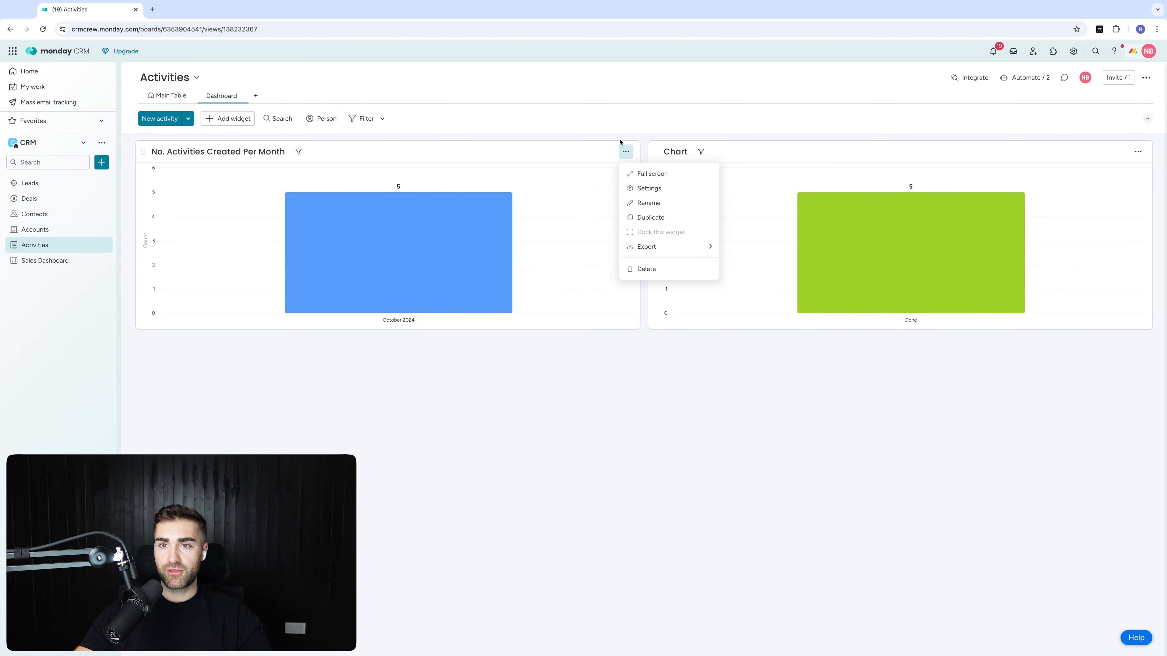
left_click(648, 188)
left_click(1023, 161)
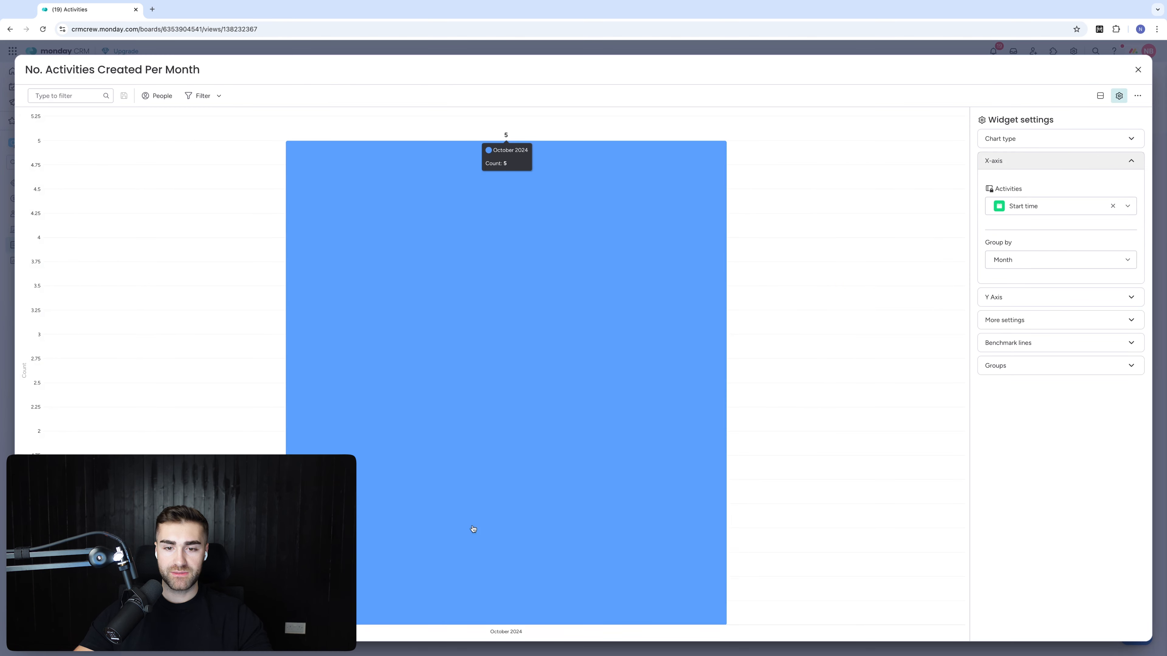
left_click(1037, 216)
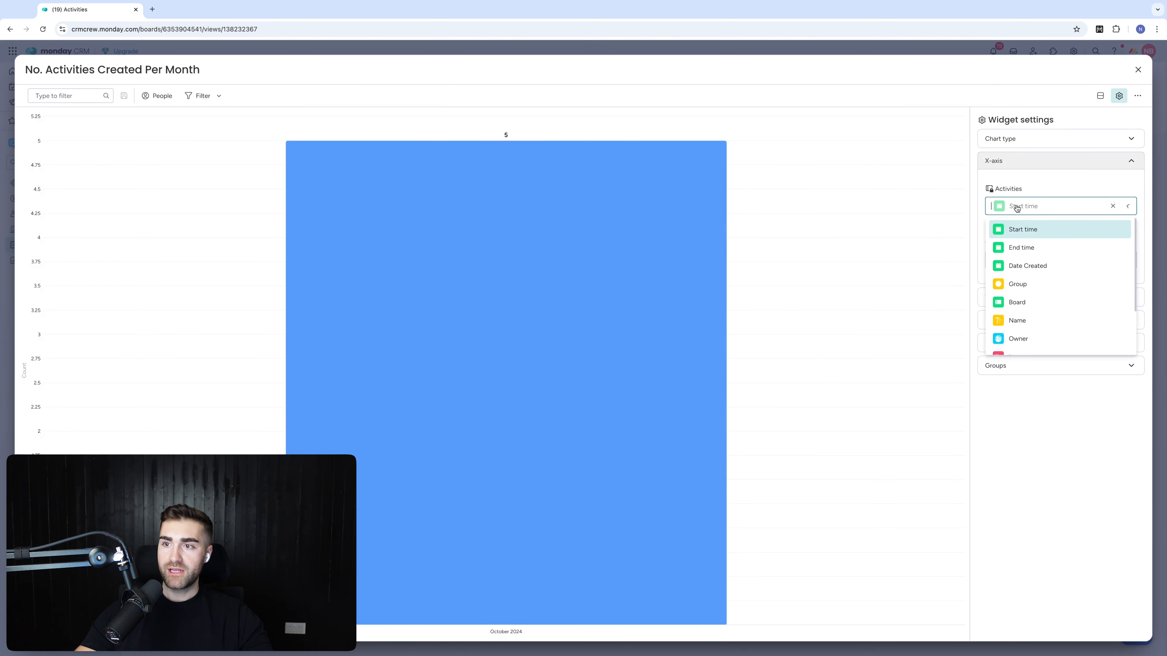
scroll(1022, 287, "down", 3)
scroll(1023, 280, "up", 3)
left_click(1024, 264)
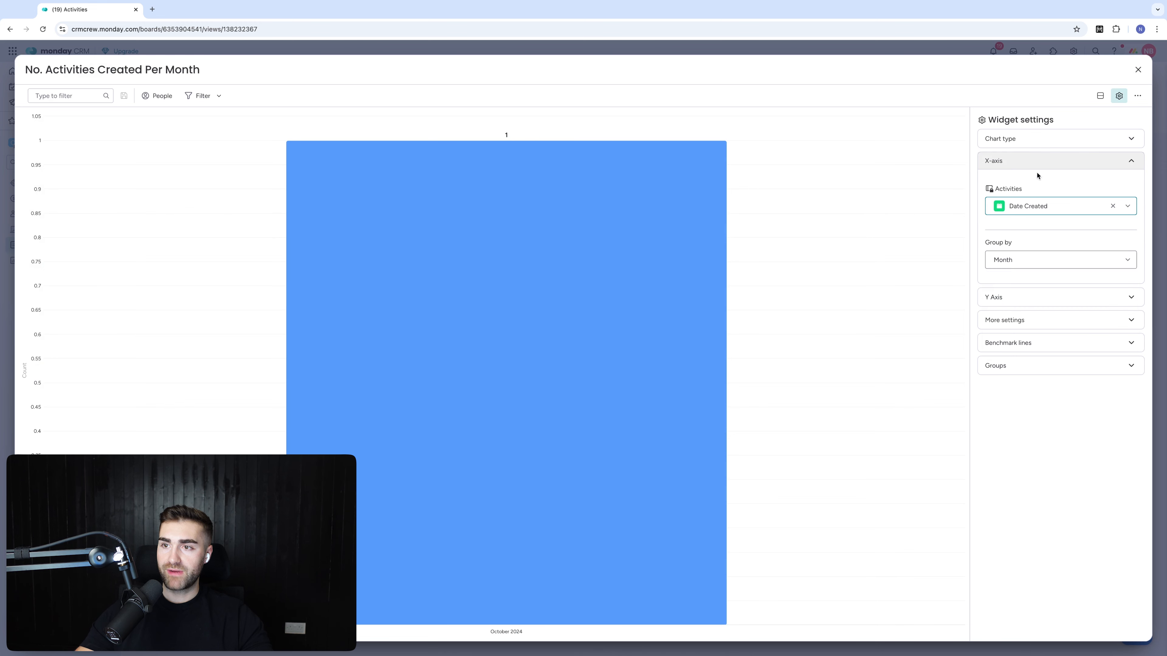
left_click(993, 297)
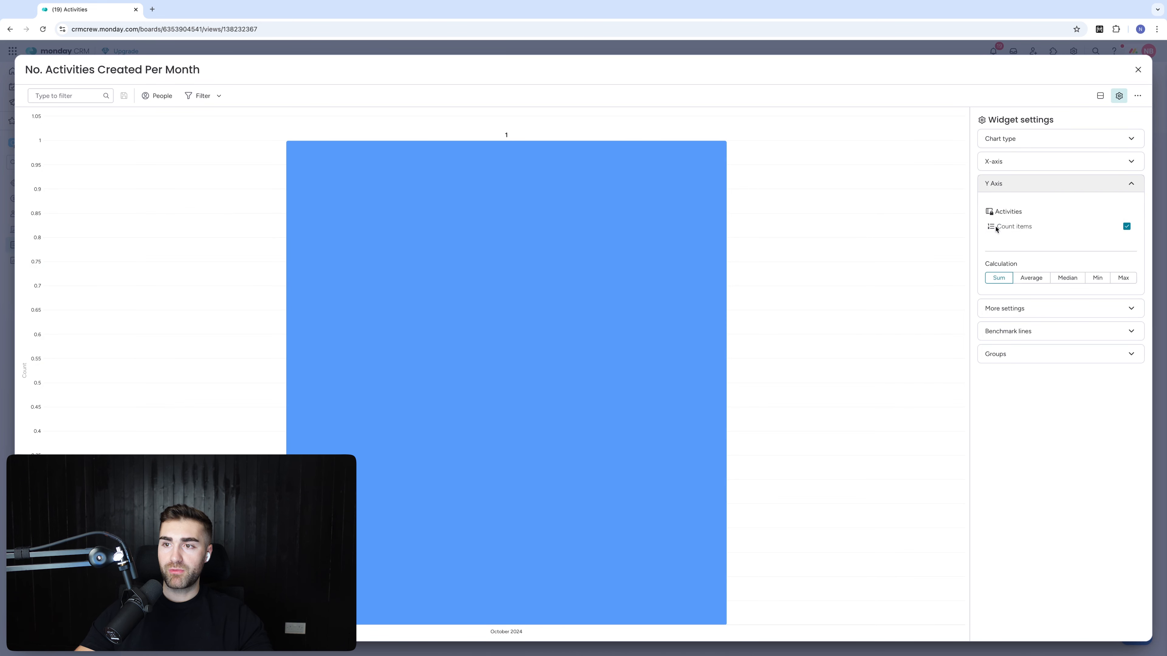
left_click(1139, 70)
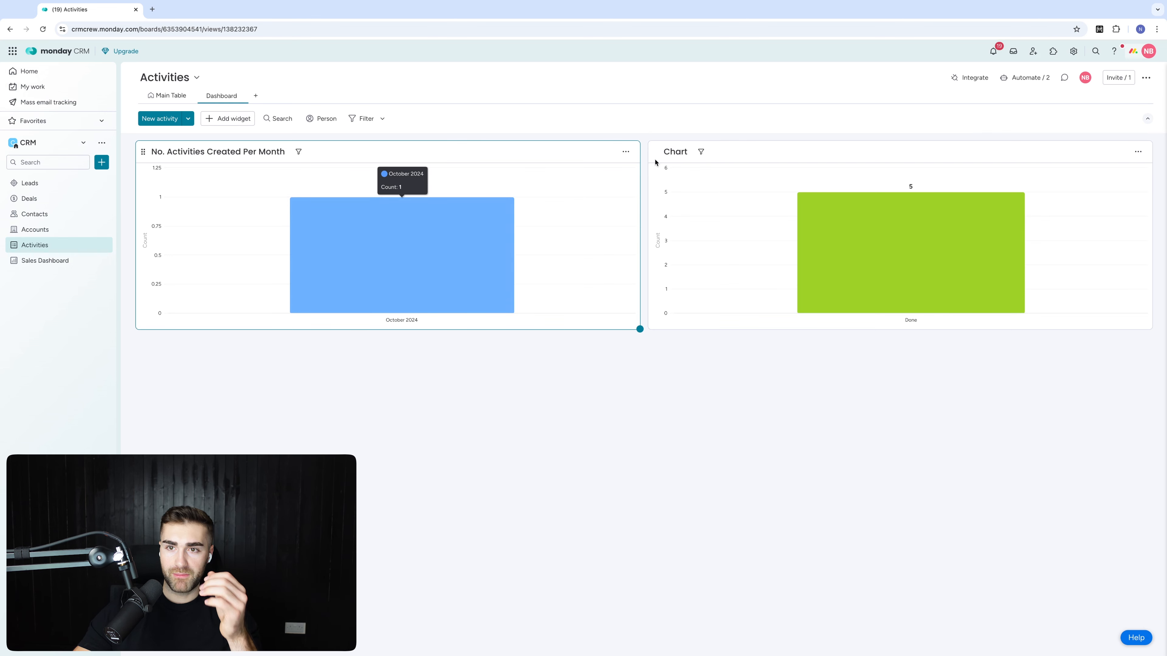
Step: Change the unnamed Chart widget to a stacked bar chart with Date Created on the X-axis
left_click(1139, 152)
left_click(1093, 188)
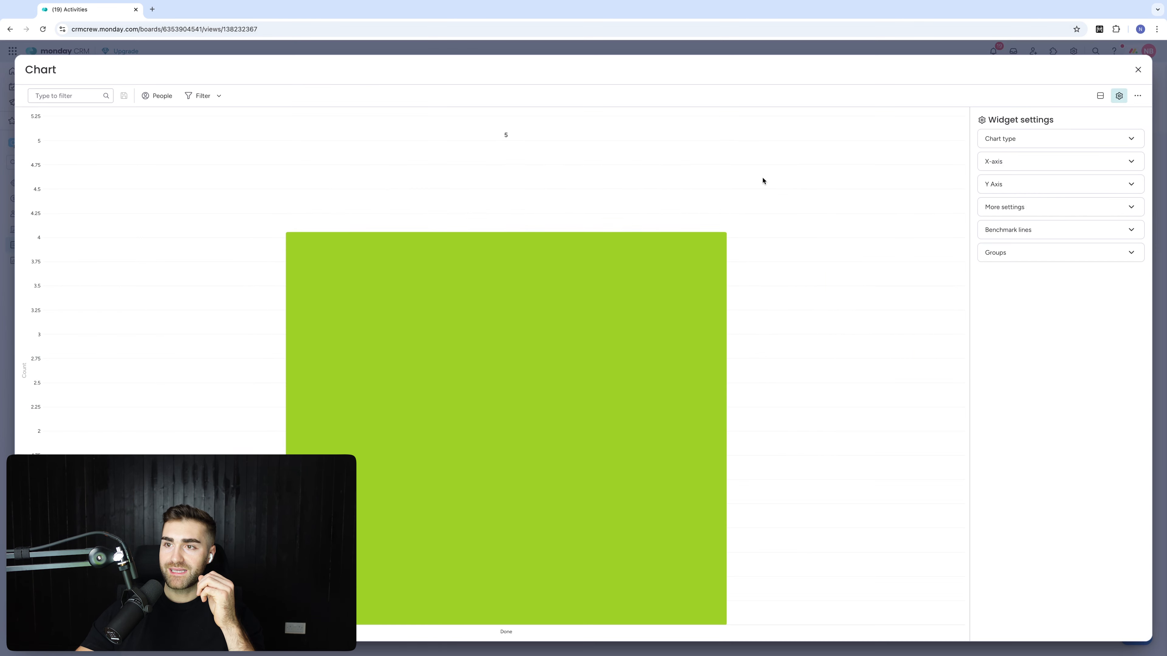
left_click(1055, 138)
left_click(1079, 177)
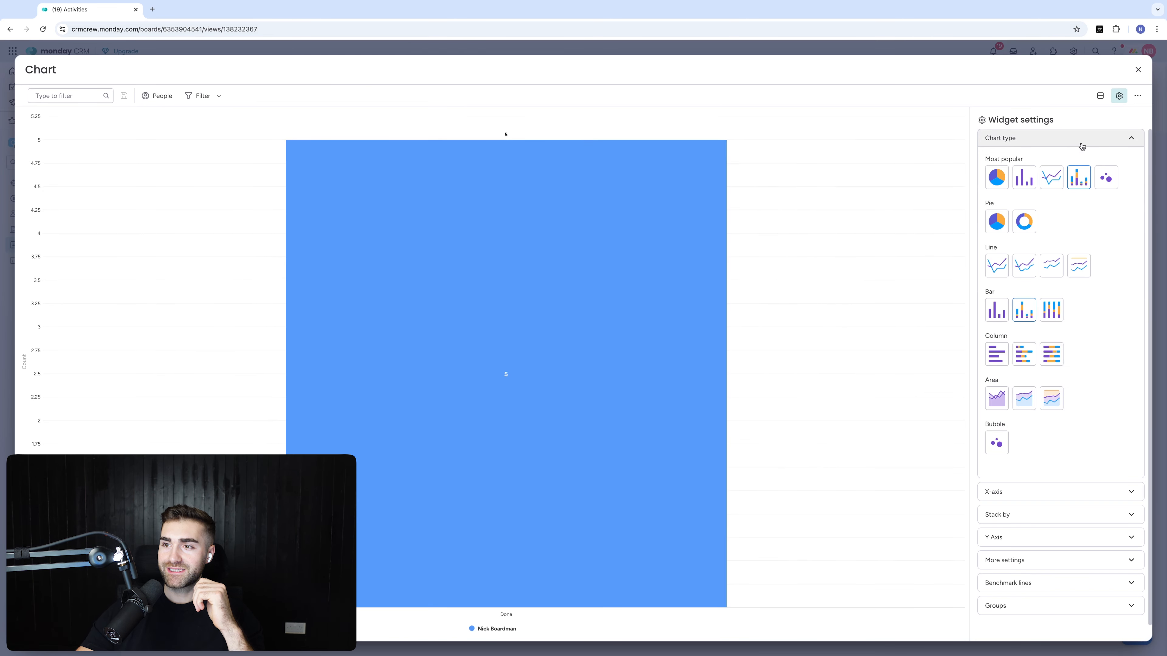
left_click(1078, 139)
left_click(1026, 163)
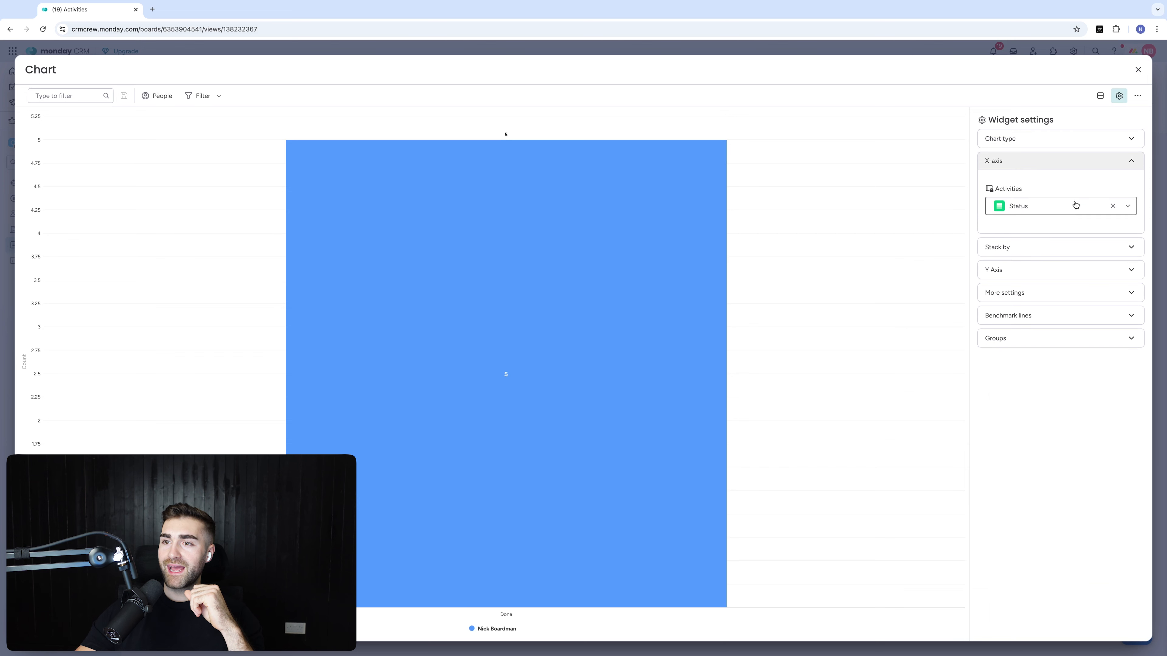
left_click(1078, 205)
scroll(1030, 303, "down", 2)
left_click(1028, 330)
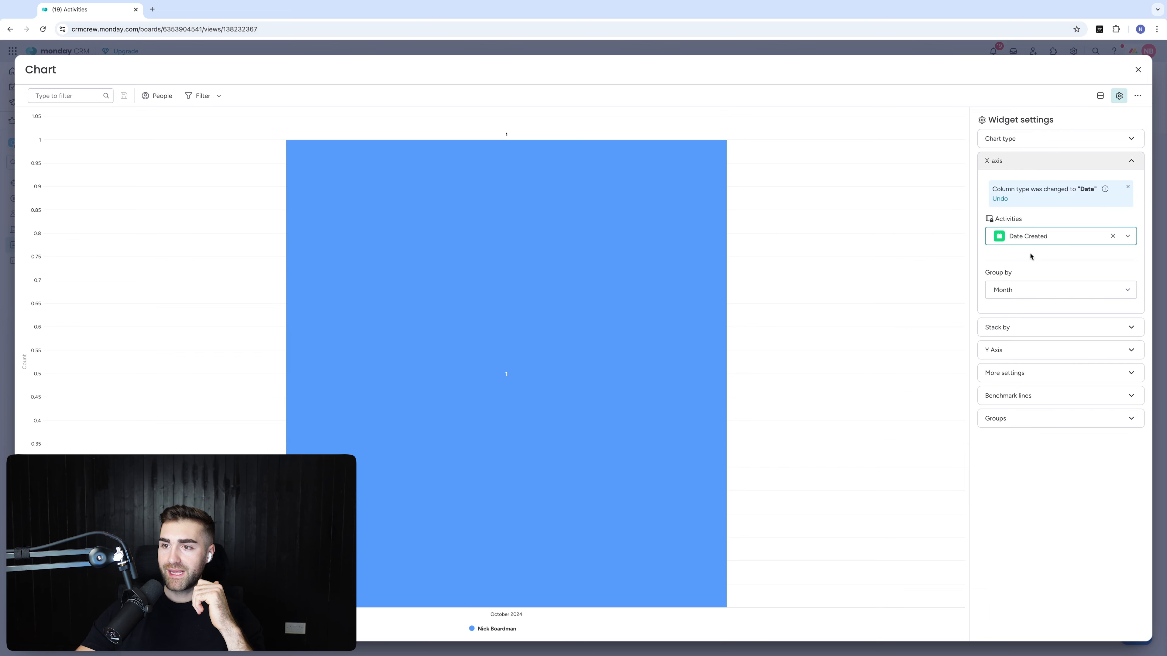
Step: Review the stacked chart's Stack by and Y Axis settings and close the widget settings
left_click(1016, 328)
left_click(1046, 232)
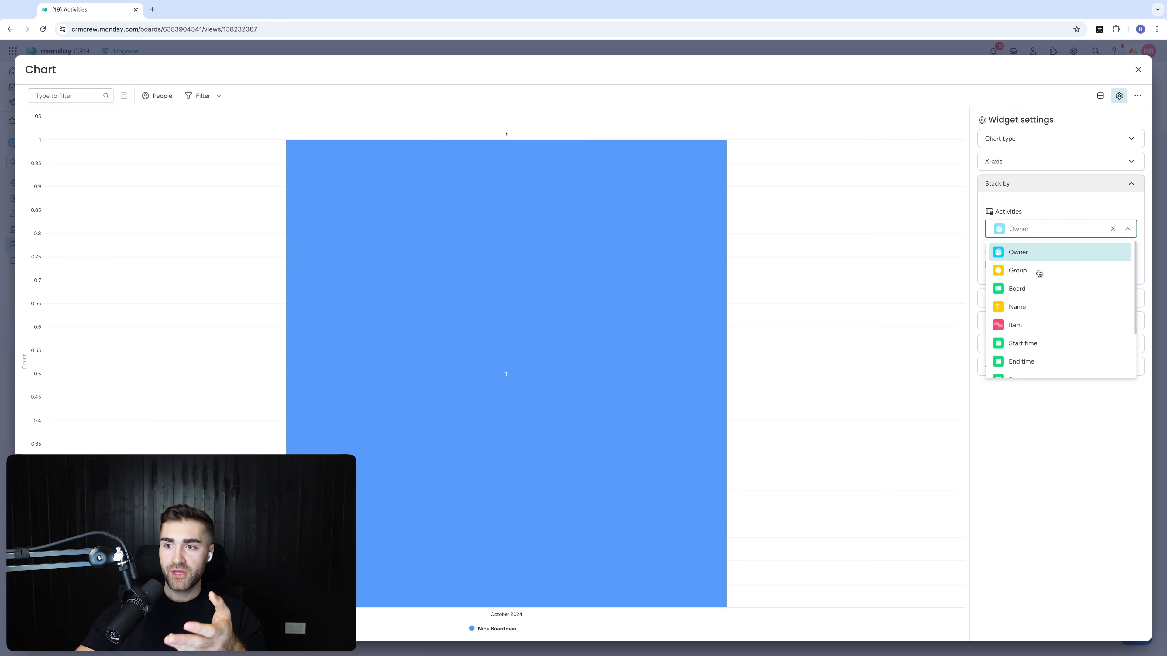
scroll(1041, 271, "down", 2)
left_click(1029, 187)
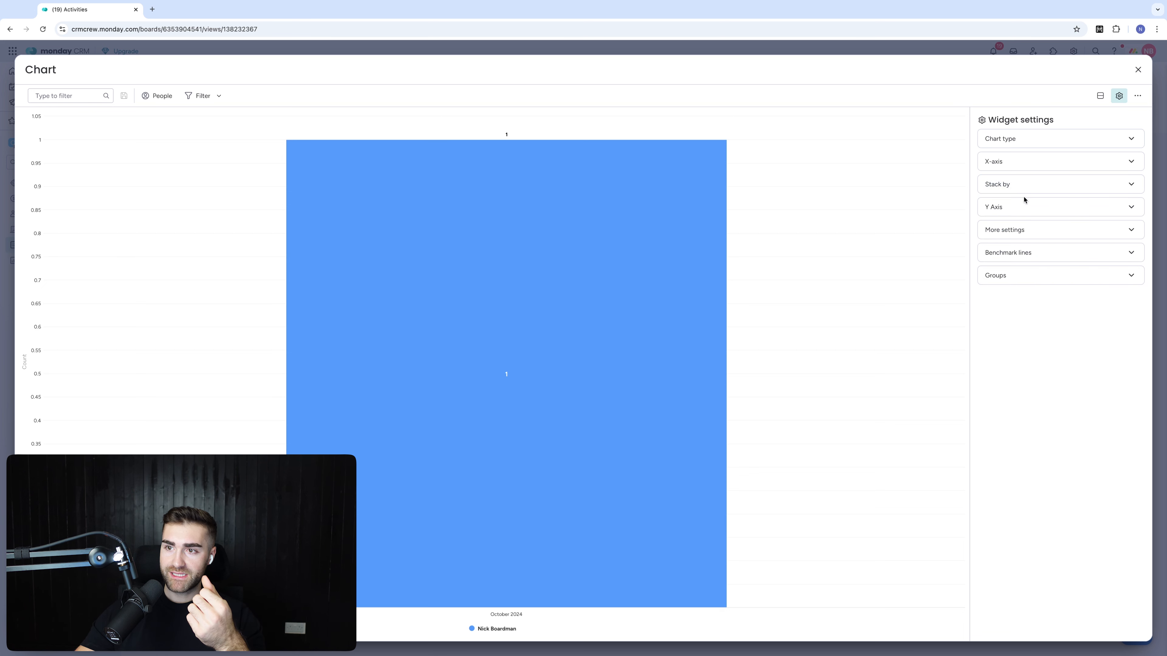
left_click(1023, 207)
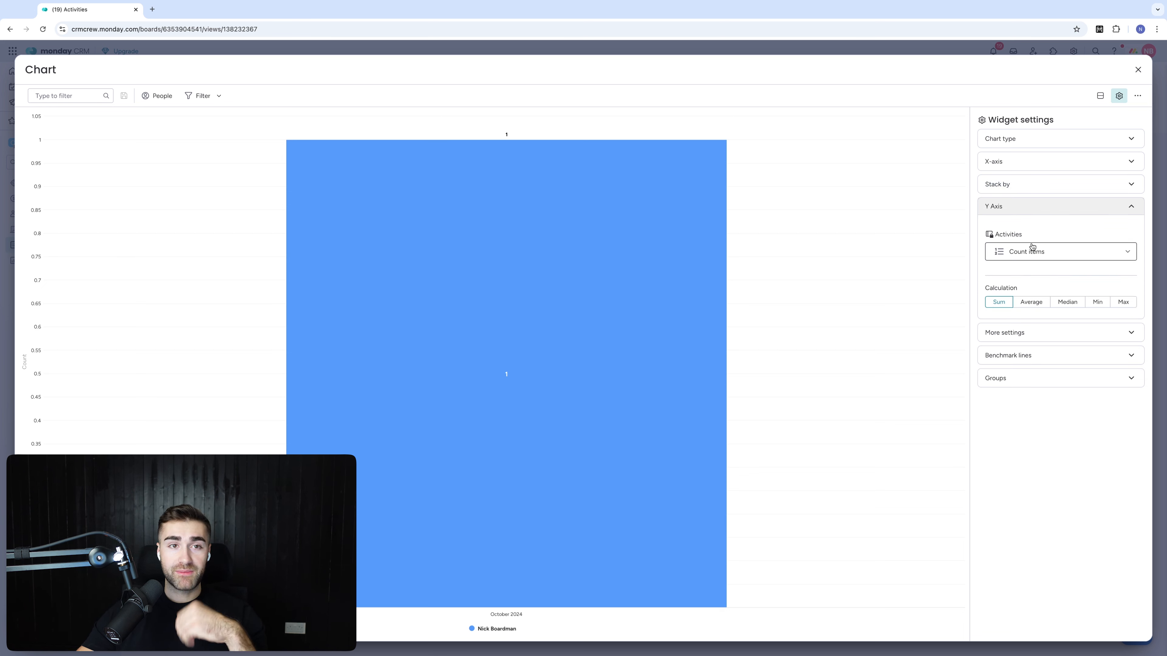
left_click(1138, 69)
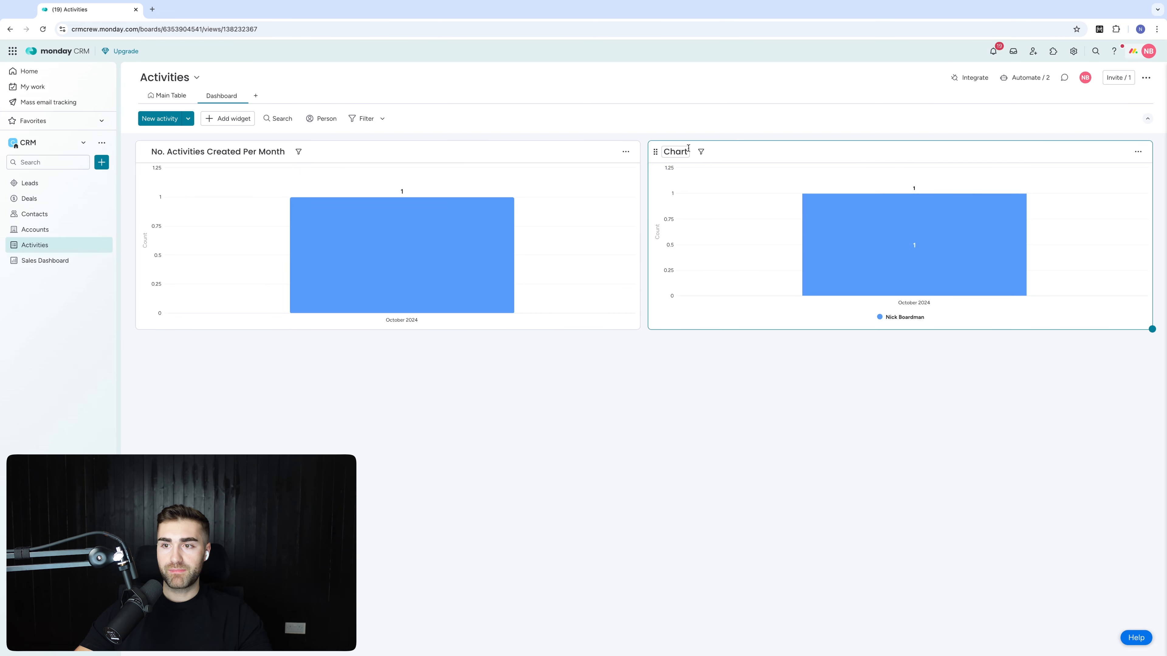
Step: Rename the stacked chart widget as "No. Activities Created Per Month By Sales Rep"
left_click(670, 152)
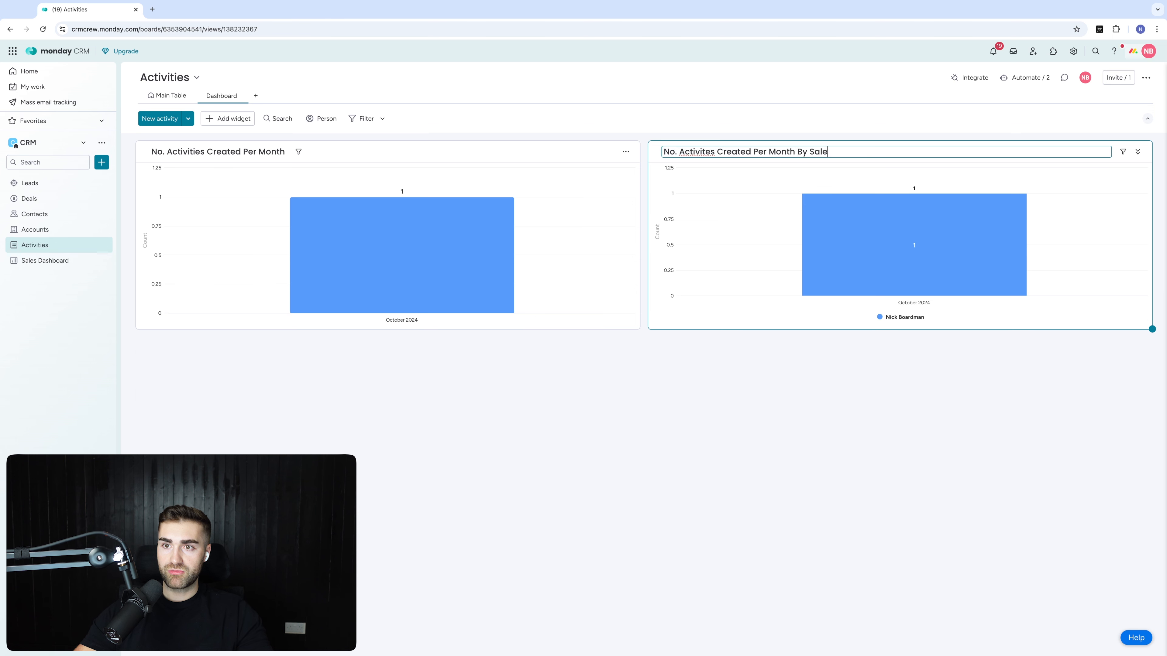
key("Return")
left_click(695, 151)
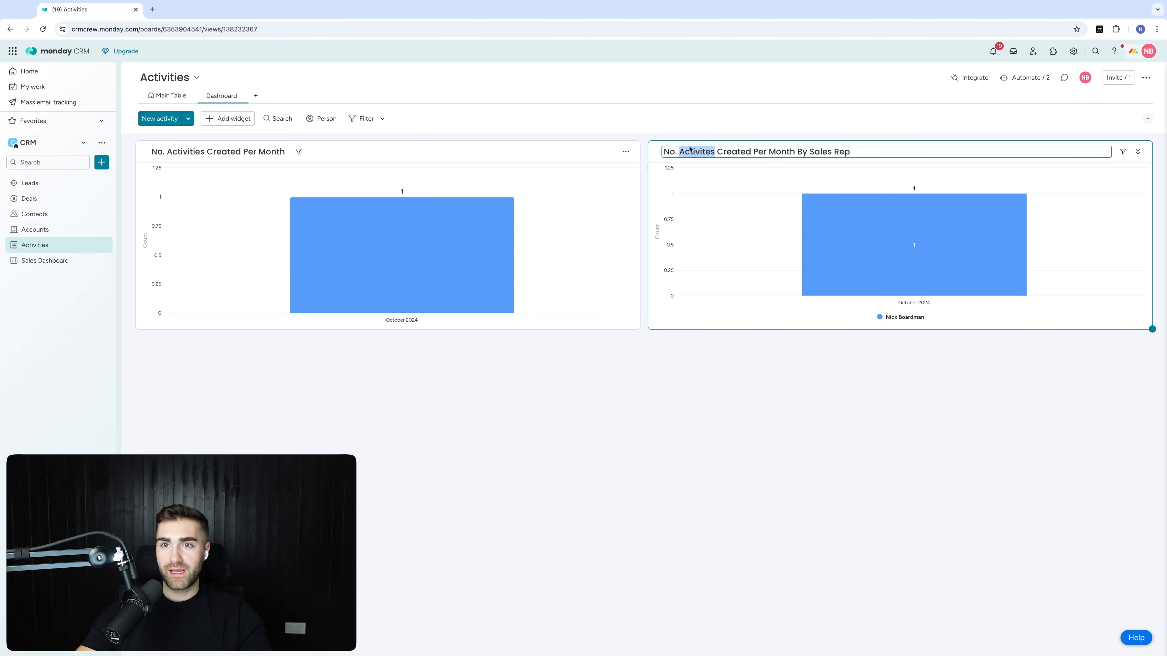
type("s")
key("Return")
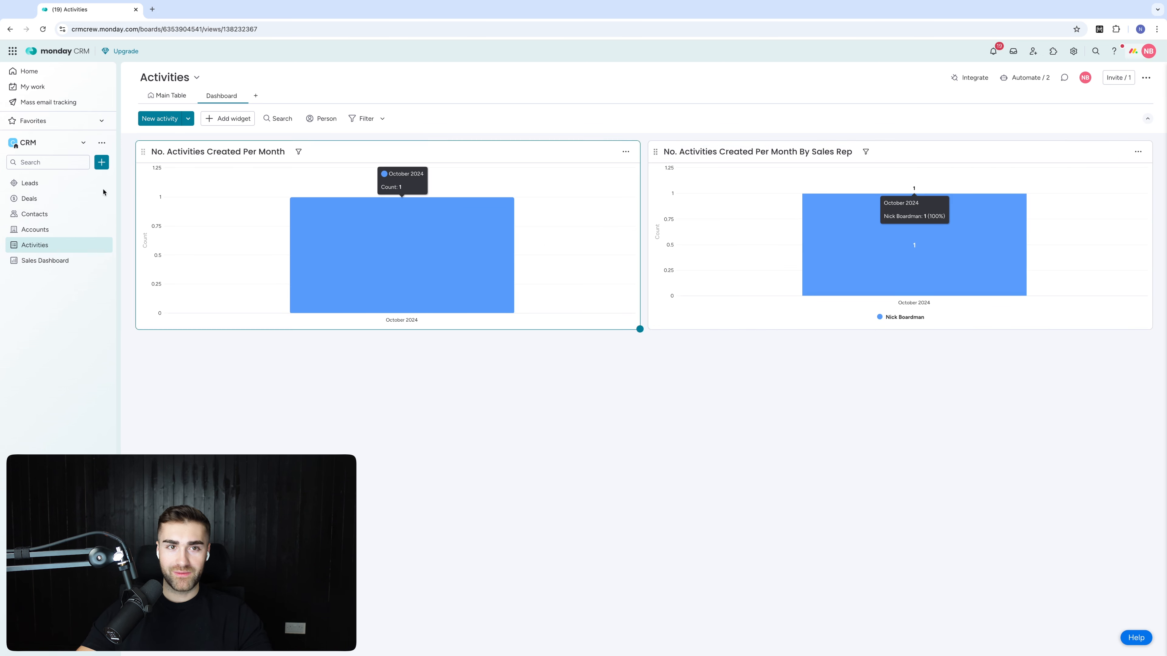
Step: In the main table, set Date Created to 17 Oct for the fourth activity and 14 Oct for the third, and return to the dashboard
left_click(168, 95)
left_click(805, 225)
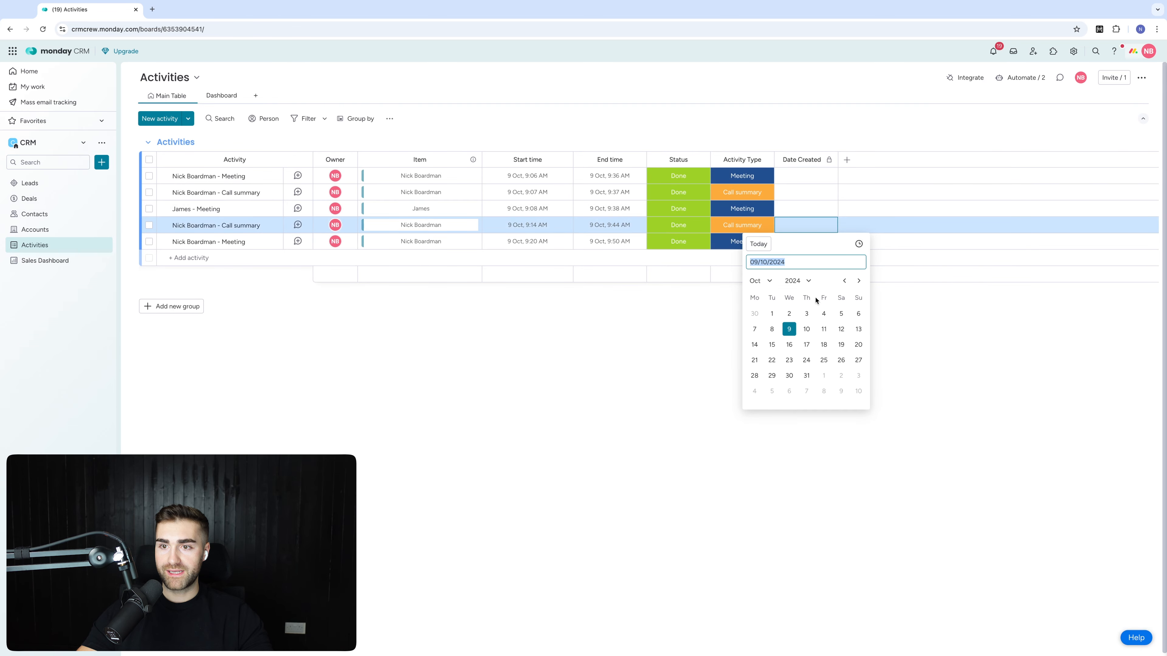
left_click(806, 344)
left_click(805, 208)
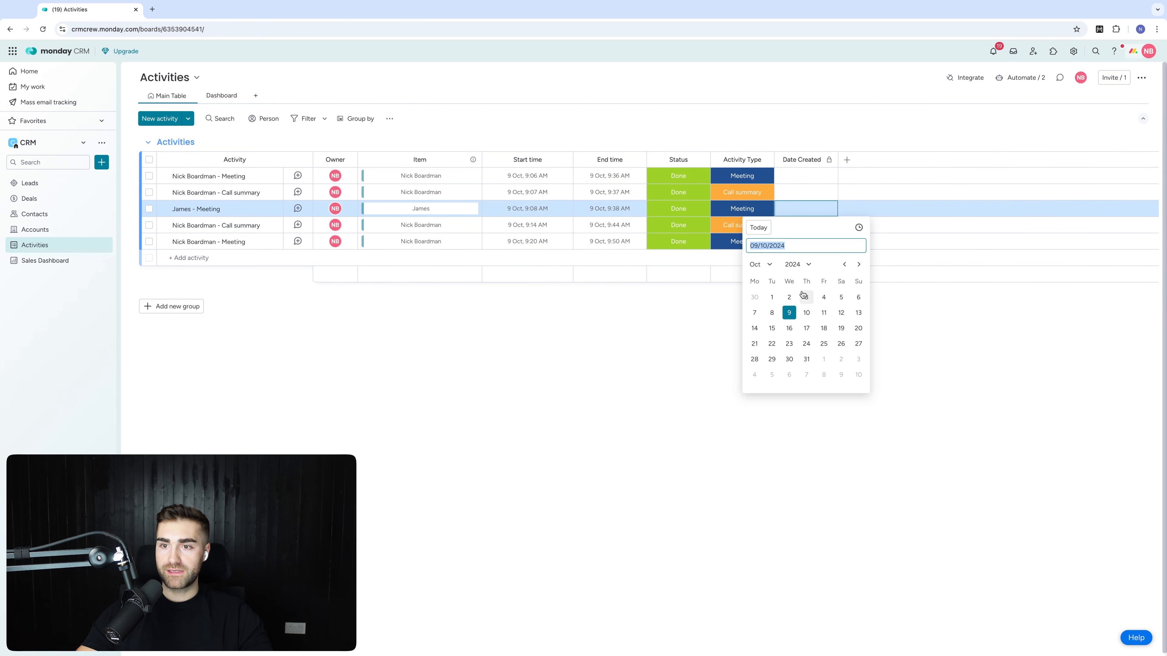
left_click(754, 328)
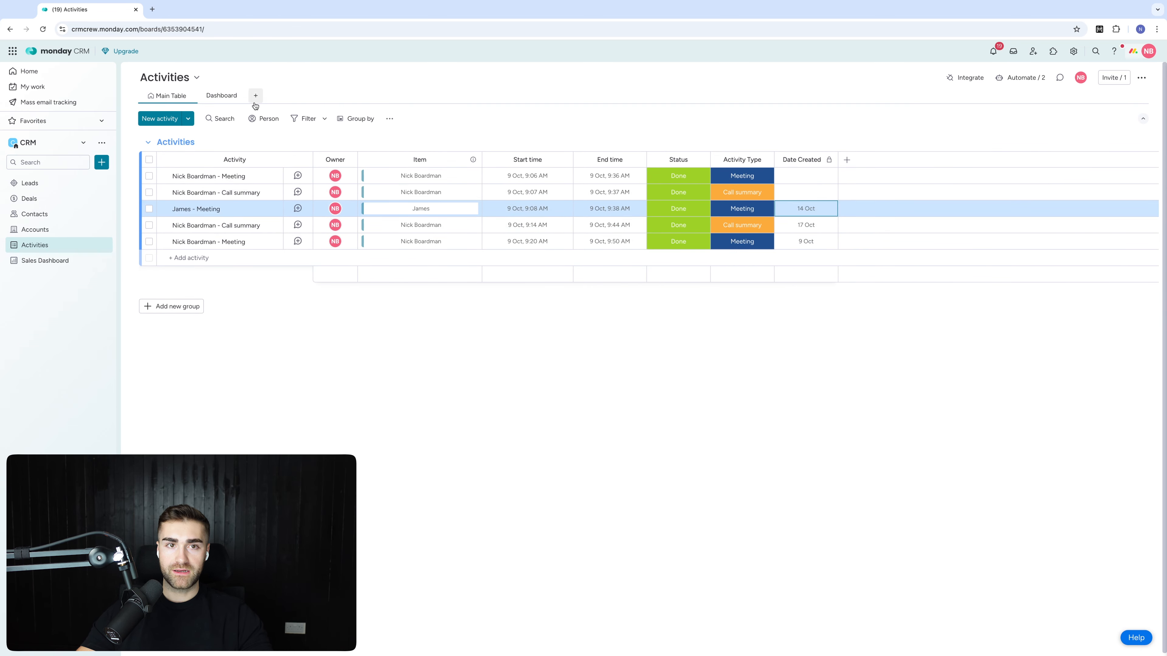
left_click(219, 102)
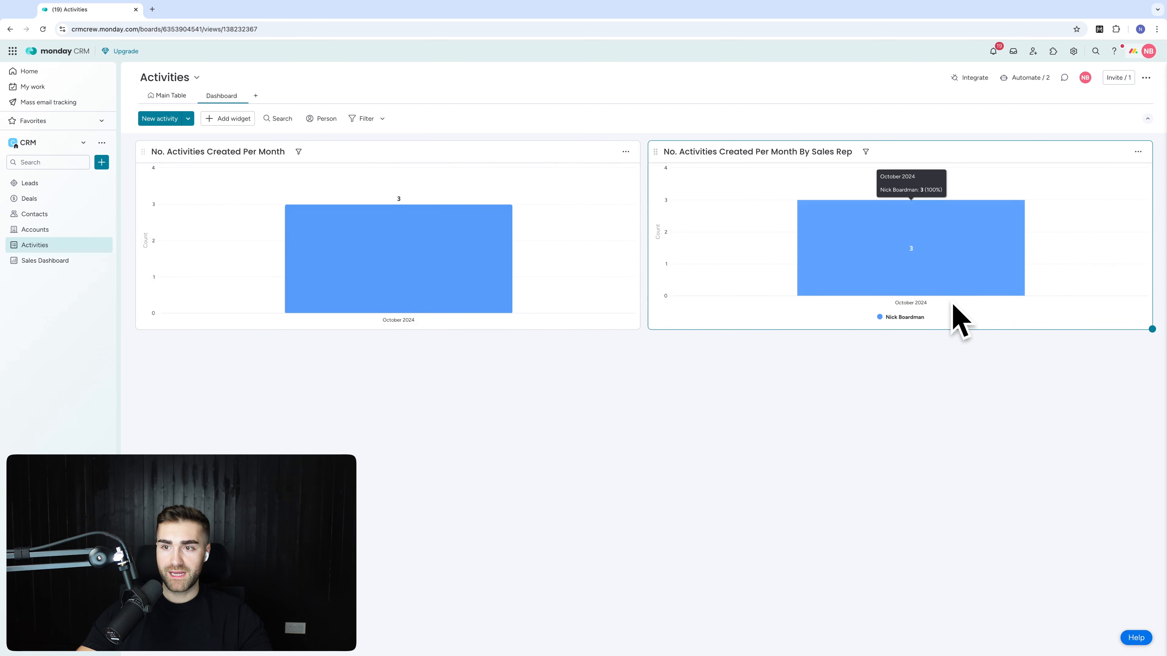
Step: In the main table, remove the owner from the last Meeting activity and assign the same person again
left_click(168, 95)
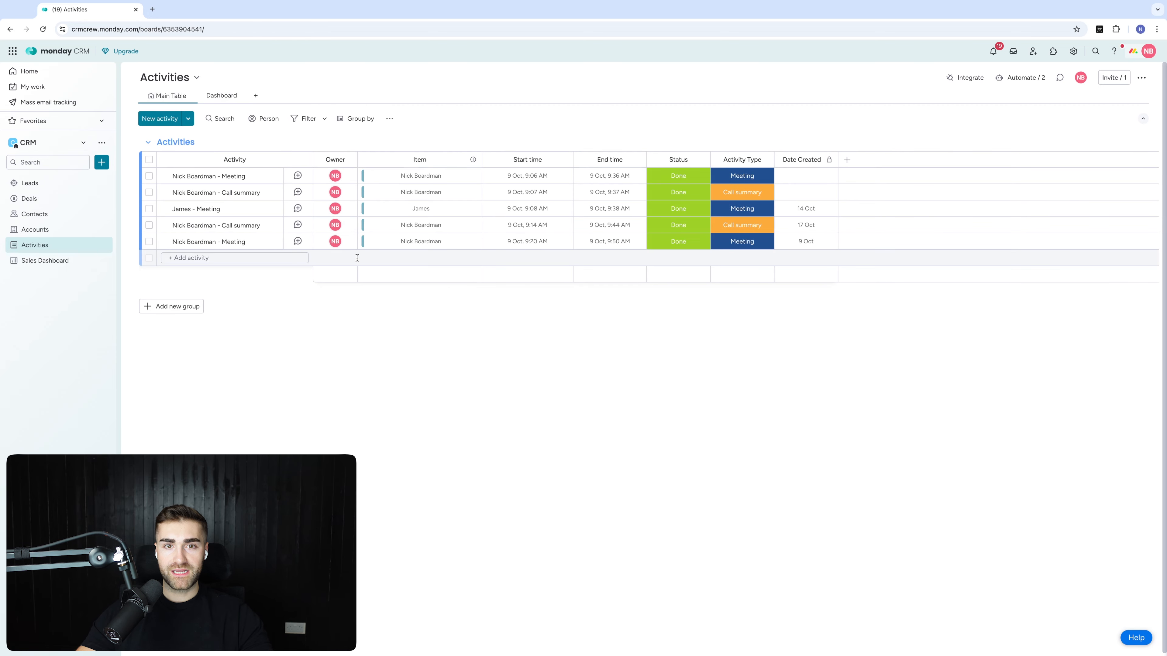
left_click(340, 244)
left_click(317, 263)
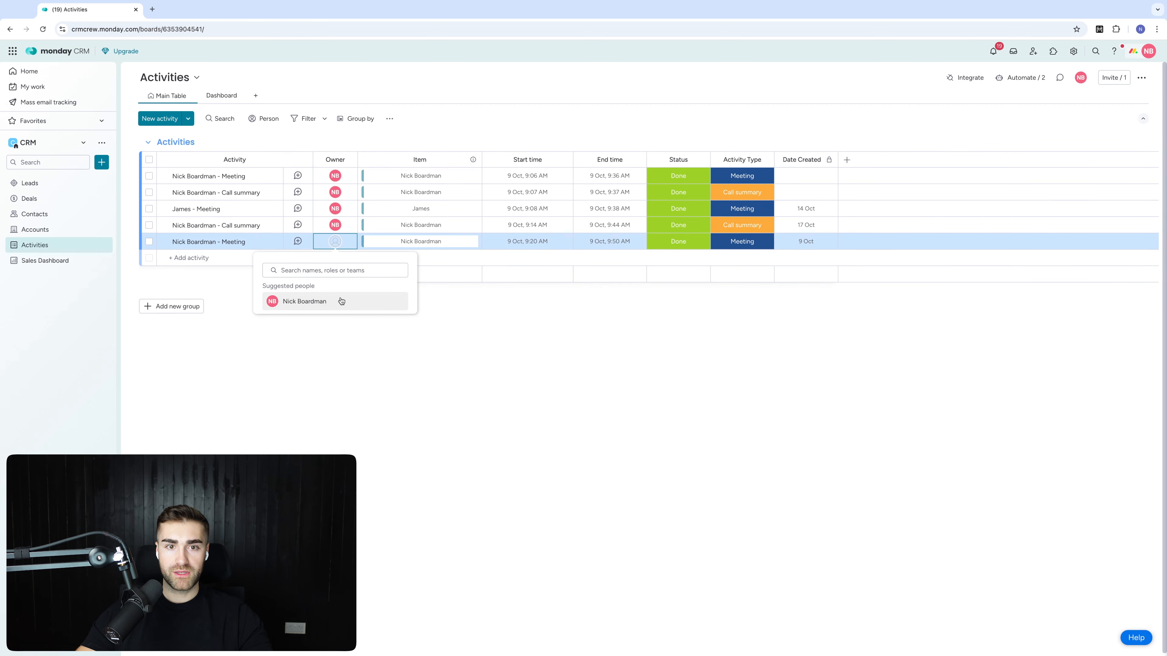
left_click(528, 337)
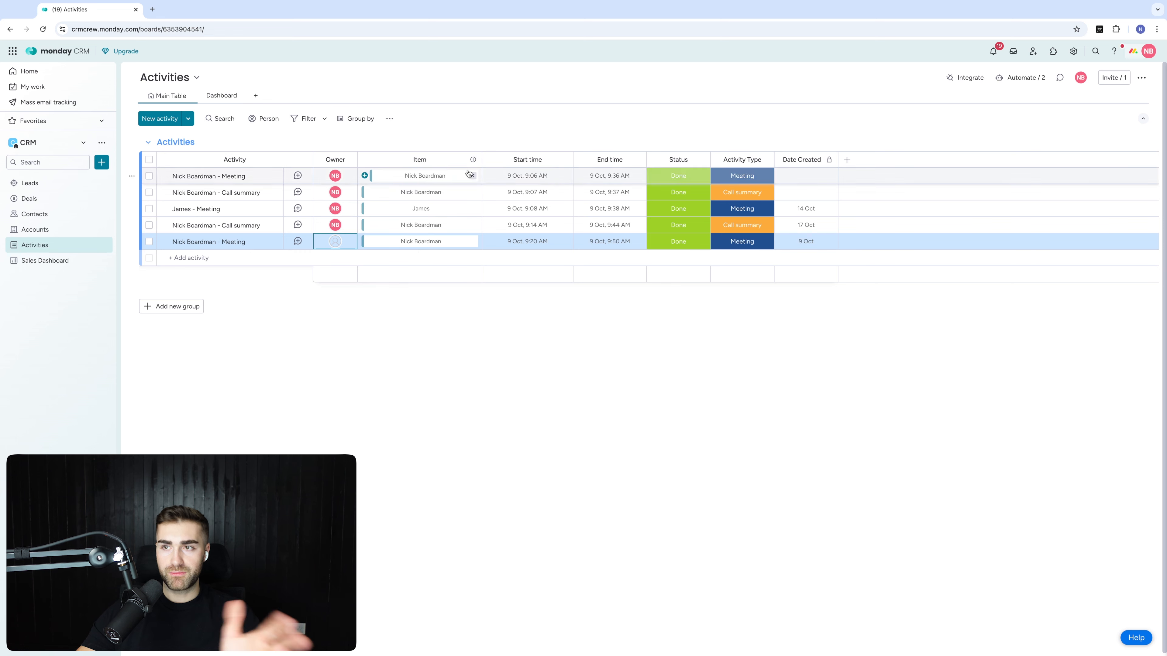
left_click(333, 248)
left_click(303, 302)
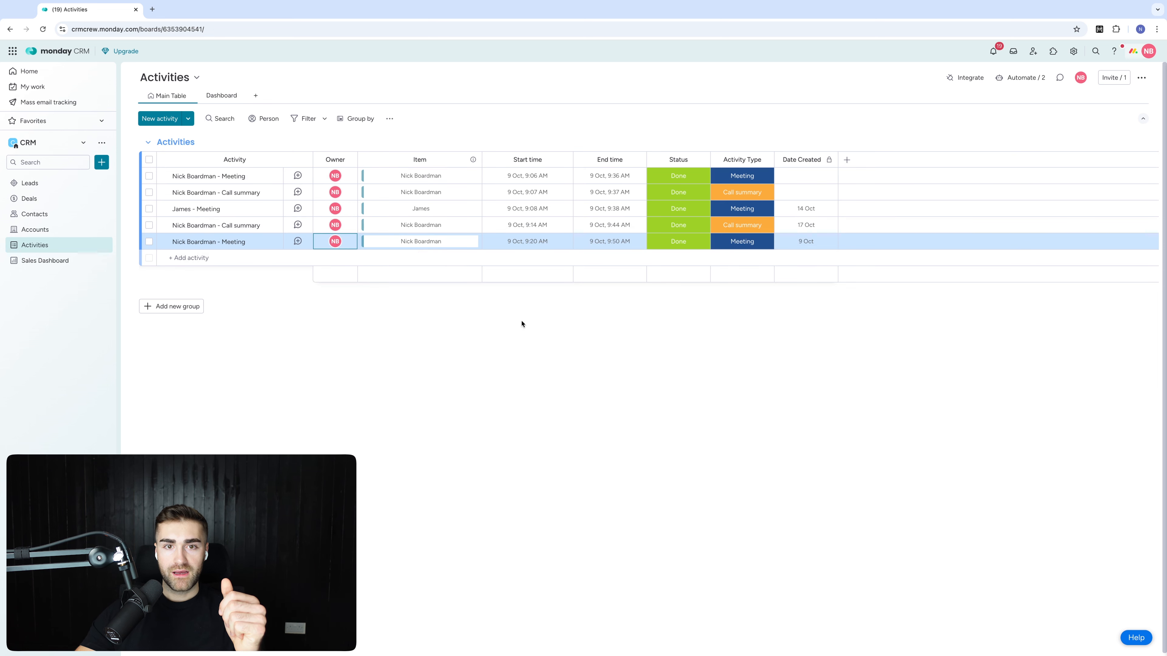
Step: Add another chart widget to the Activities dashboard and make it a stacked bar chart
left_click(222, 98)
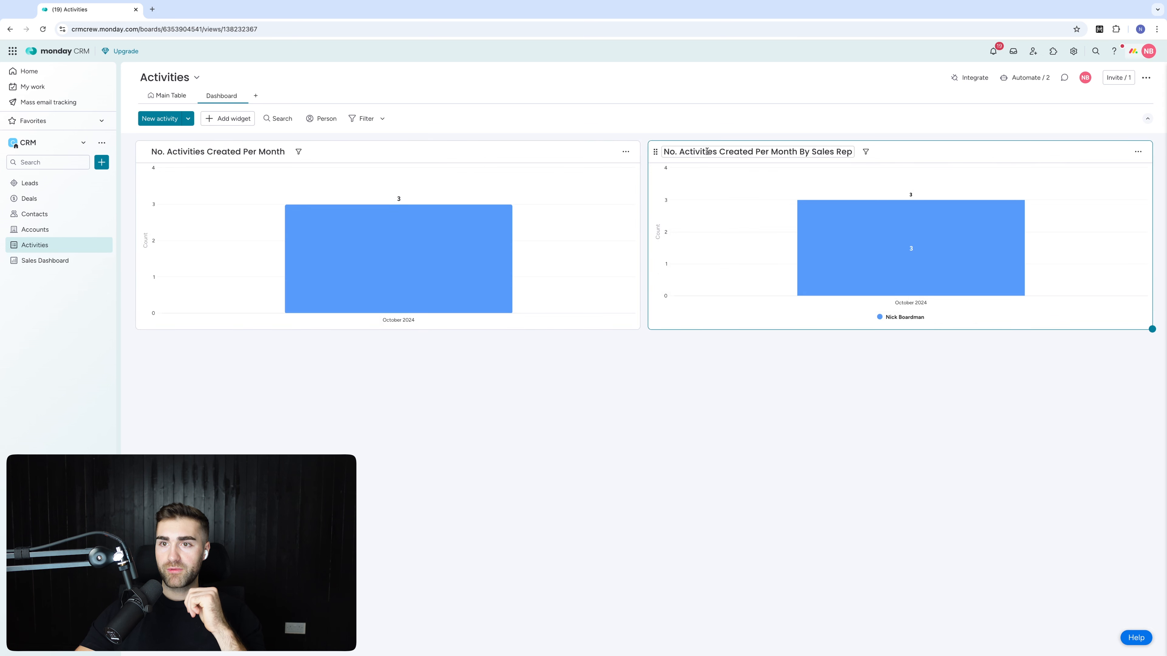
left_click(227, 119)
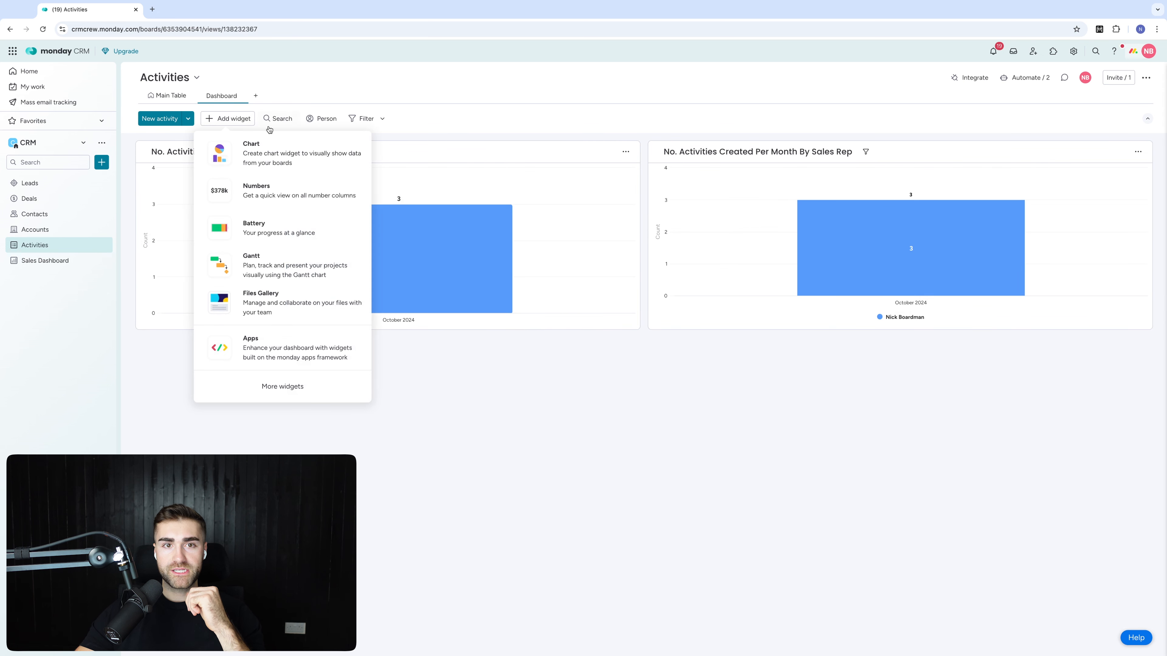
left_click(253, 151)
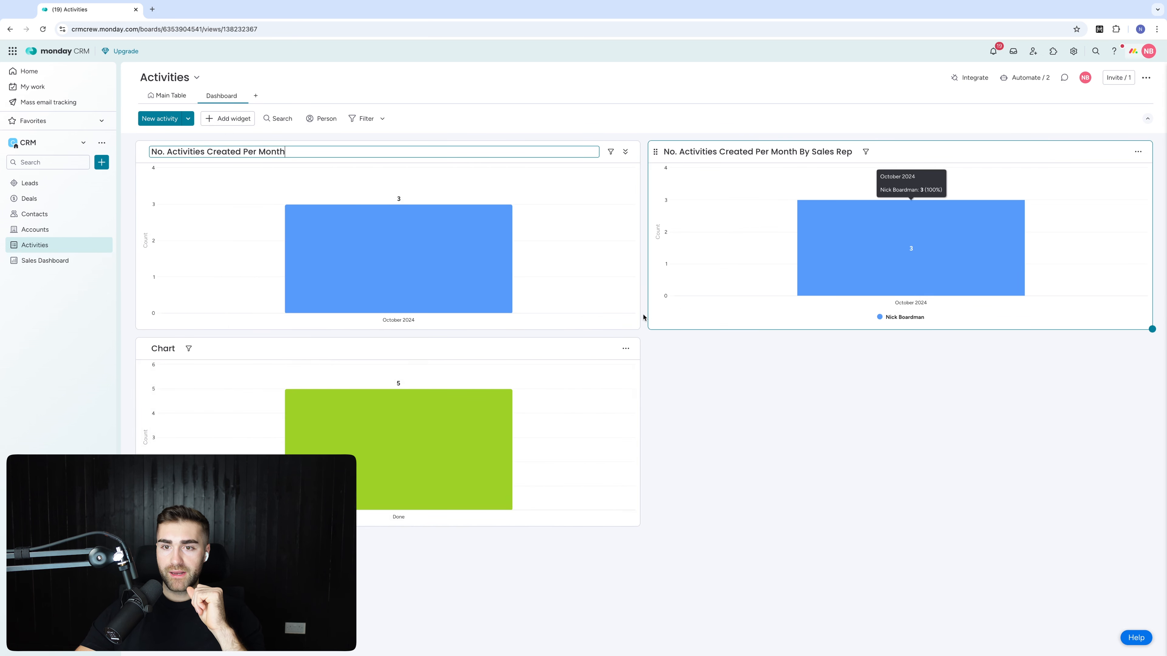
left_click(625, 348)
left_click(653, 386)
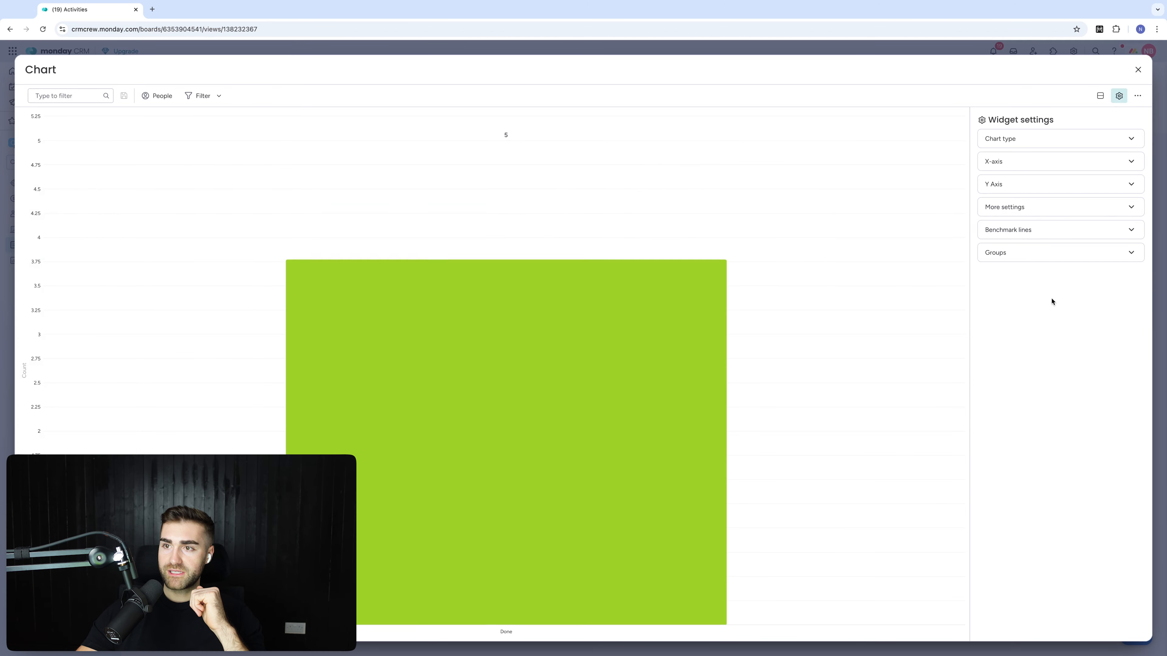
left_click(1029, 138)
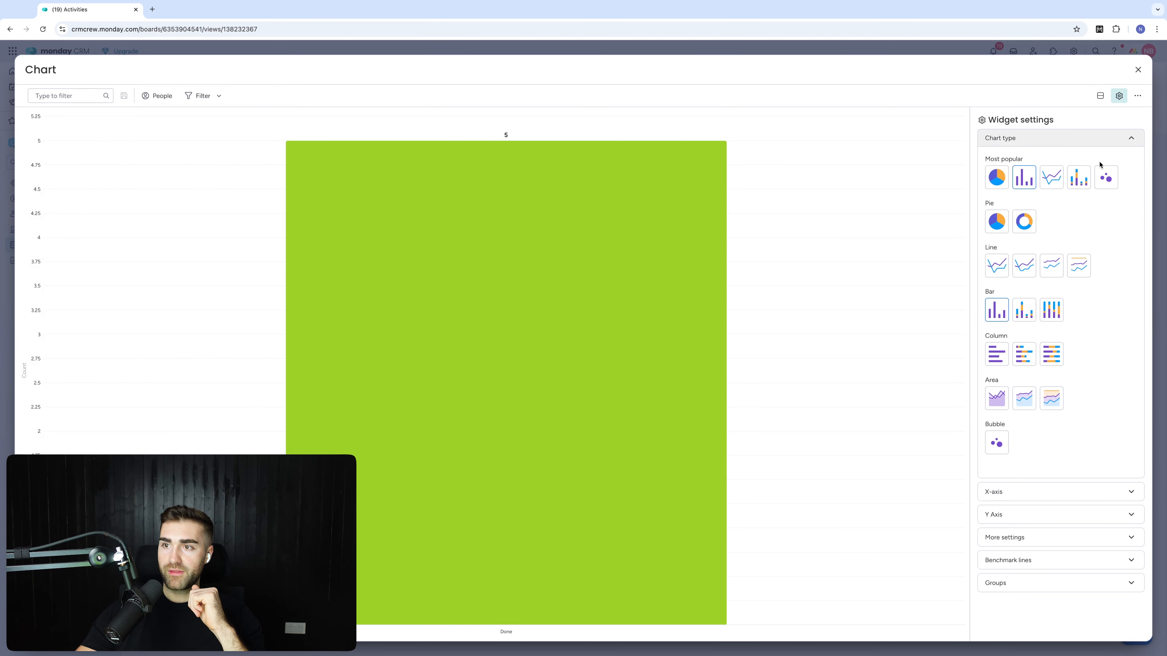
left_click(1082, 175)
Step: Set the new chart's X-axis to Date Created and stack its bars by Activity Type
left_click(1017, 161)
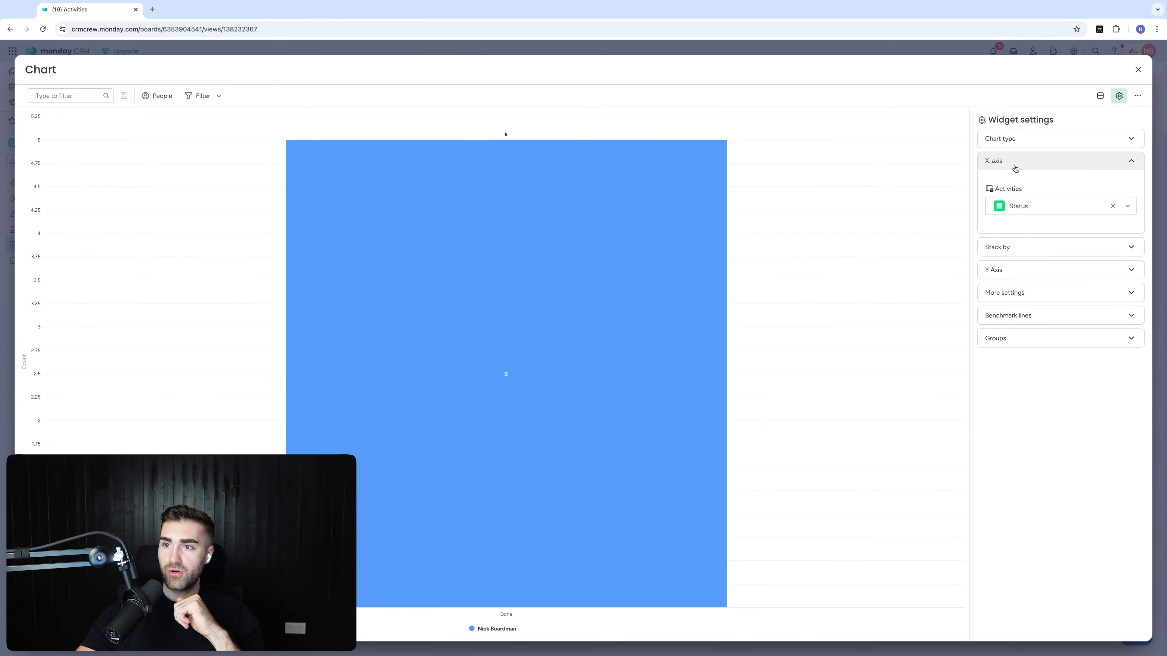
left_click(1049, 205)
scroll(1050, 279, "down", 3)
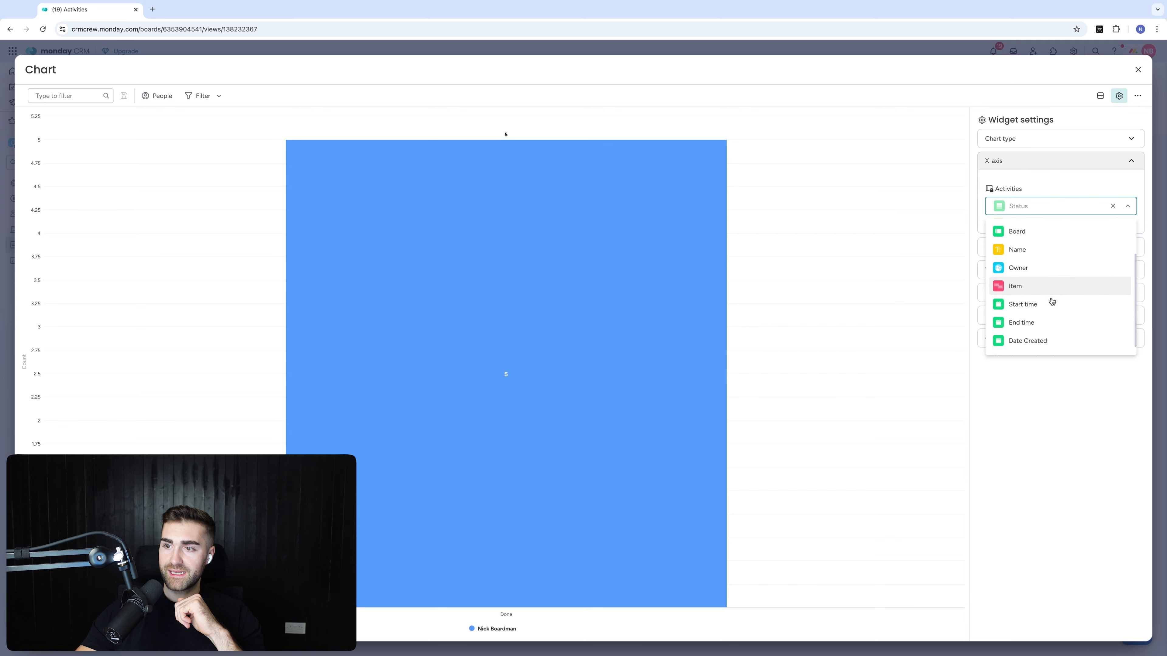
left_click(1029, 339)
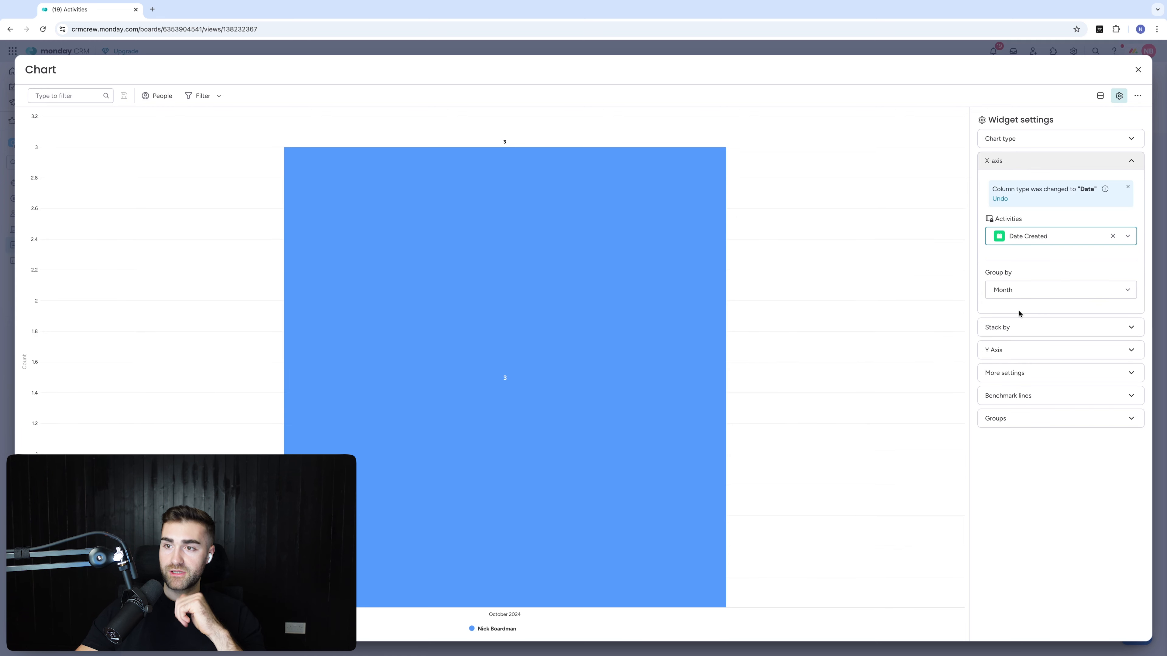
left_click(1008, 327)
left_click(1029, 229)
scroll(1037, 310, "down", 3)
left_click(1028, 334)
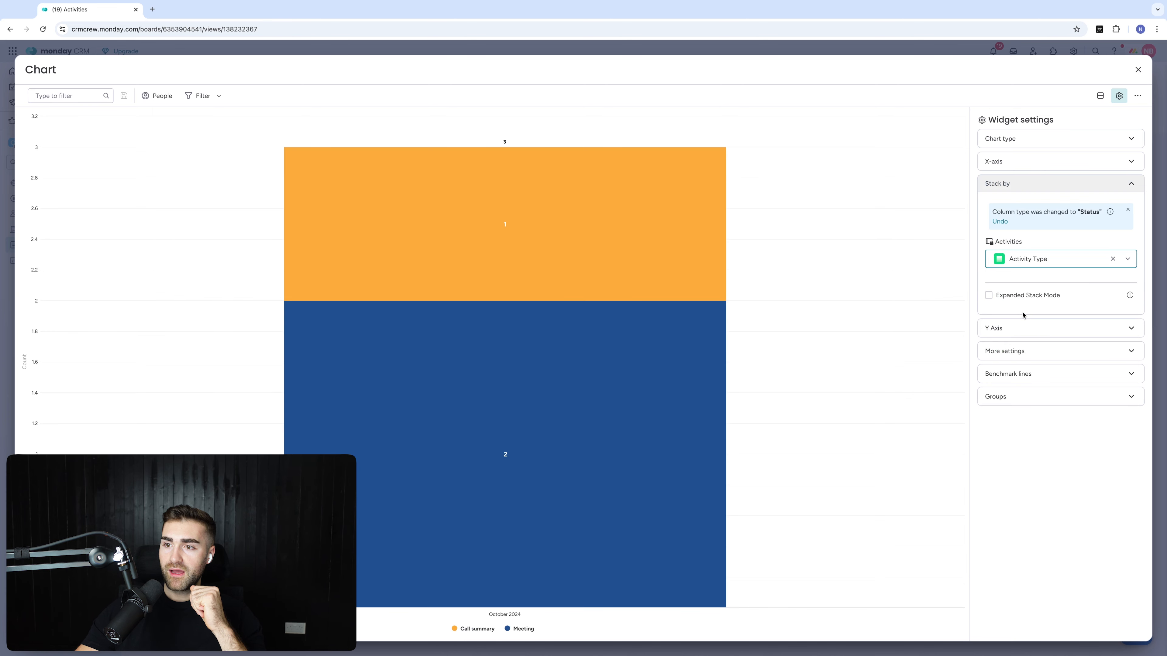
Step: Close the new chart's settings and rename the widget "No. Activities Created Per Month By Type"
left_click(1024, 326)
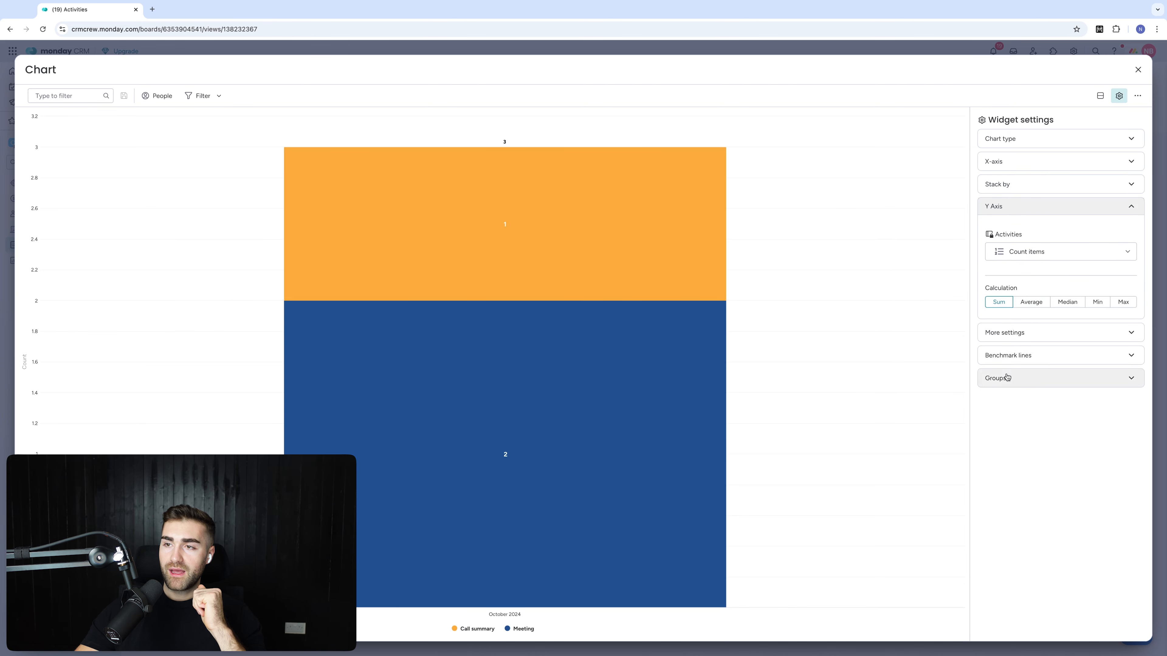
left_click(1138, 69)
left_click(163, 348)
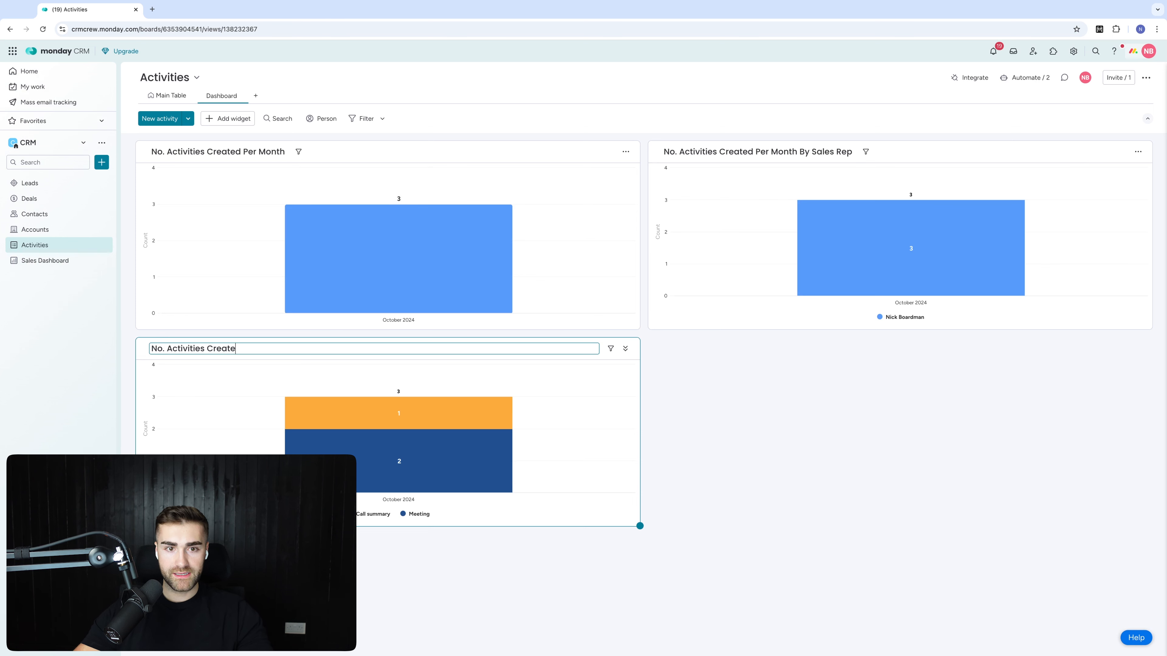
type("No. Activities Created Per Month By Type")
key("Return")
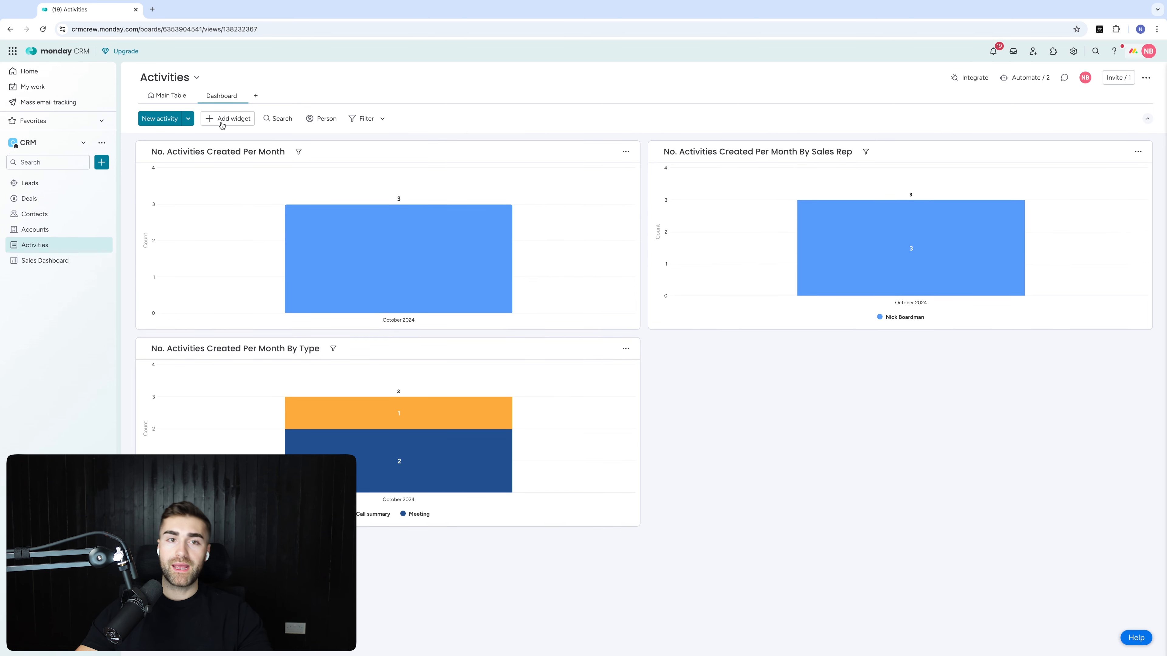
Step: Add another chart widget to the Activities dashboard and set its X-axis to Date Created
left_click(210, 120)
left_click(297, 167)
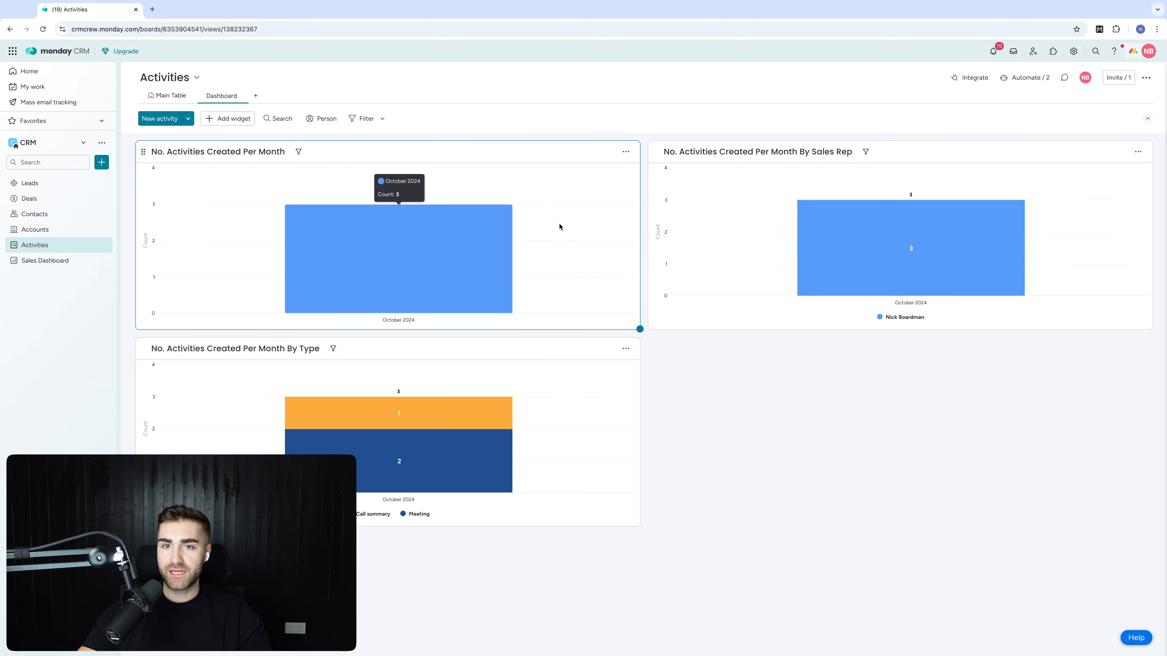
left_click(1138, 349)
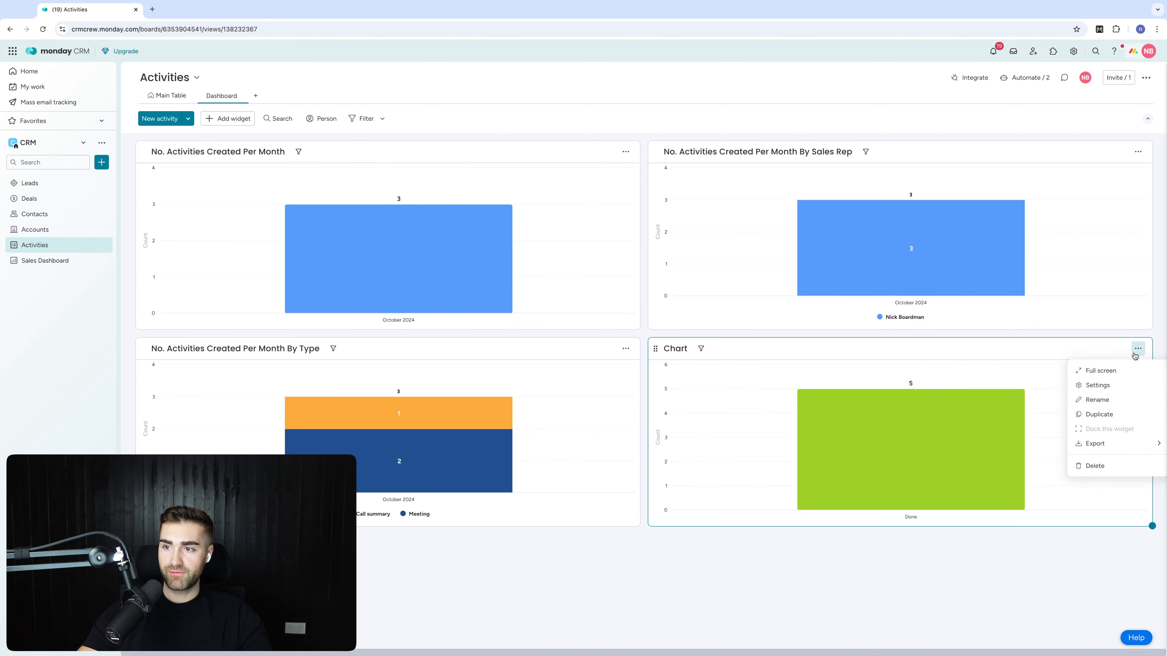
left_click(1098, 386)
left_click(1004, 138)
left_click(1053, 138)
left_click(1042, 162)
left_click(1037, 206)
scroll(1042, 322, "down", 3)
left_click(1039, 331)
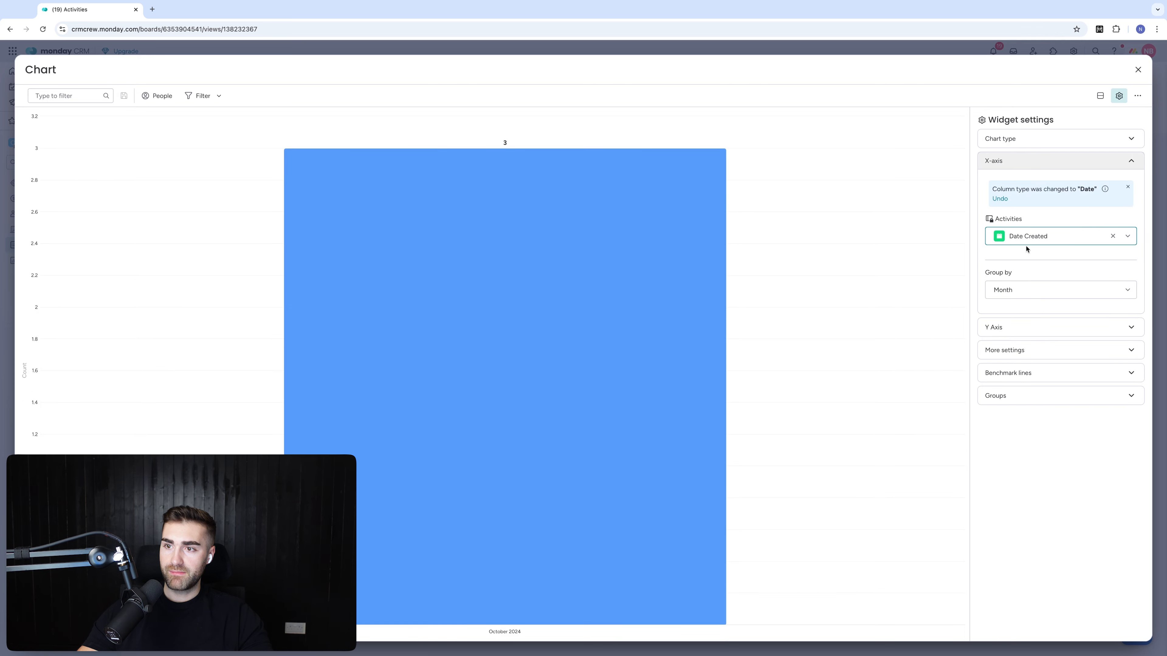
Step: Make the new chart a stacked bar chart and stack its bars by Item
left_click(1037, 328)
left_click(1037, 228)
left_click(1035, 226)
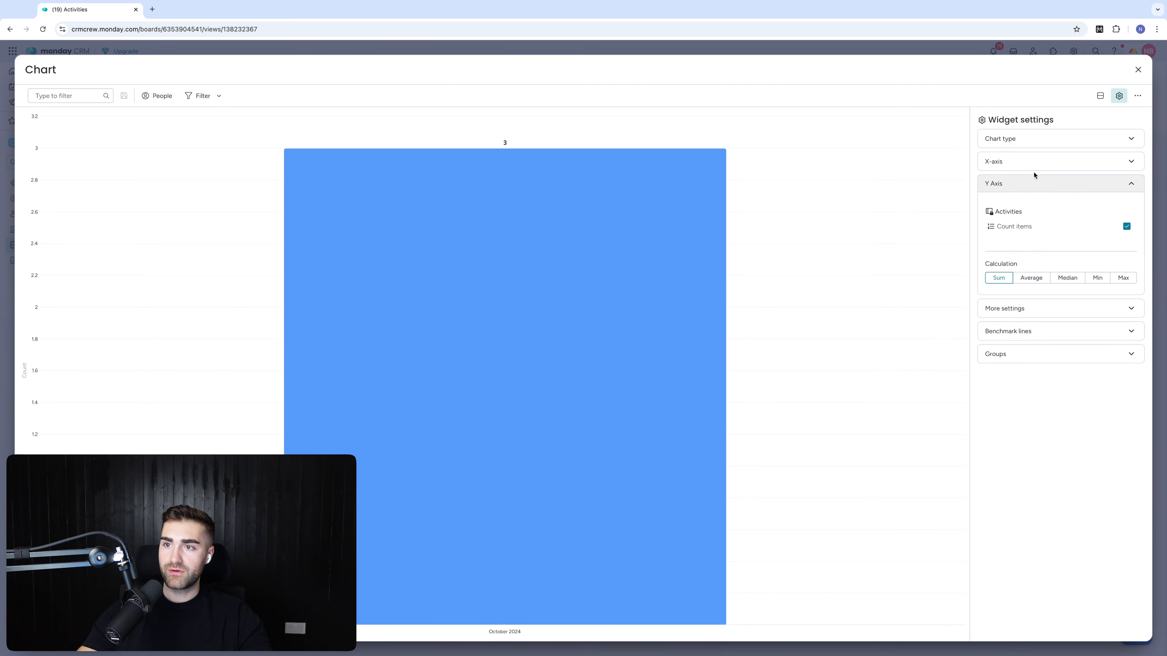
left_click(1031, 140)
left_click(1077, 178)
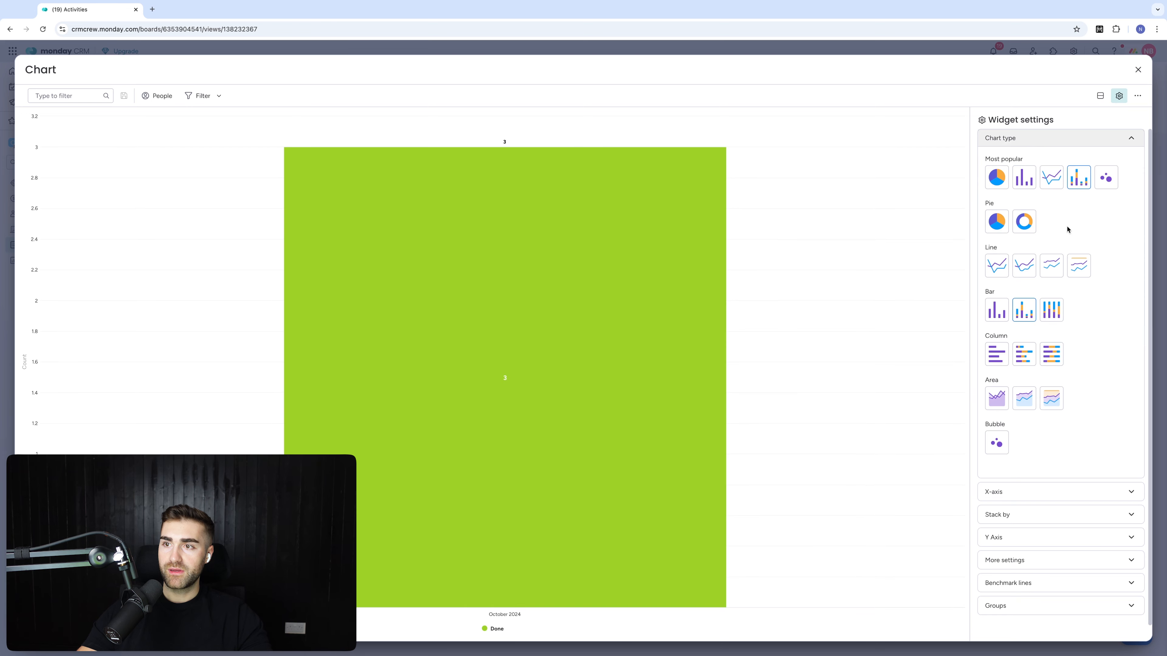
left_click(1027, 138)
left_click(1017, 162)
left_click(1016, 164)
left_click(1014, 184)
left_click(1029, 229)
scroll(1032, 285, "down", 3)
left_click(1031, 295)
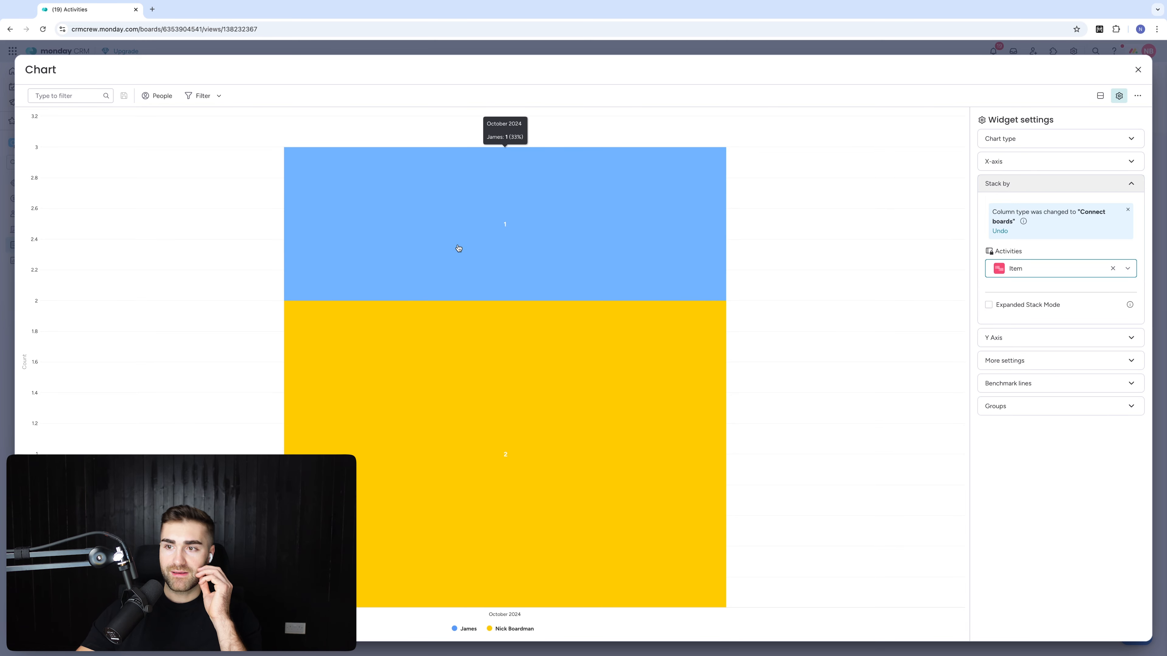
Step: Change the chart's stacking column from Item to Status
left_click(1021, 270)
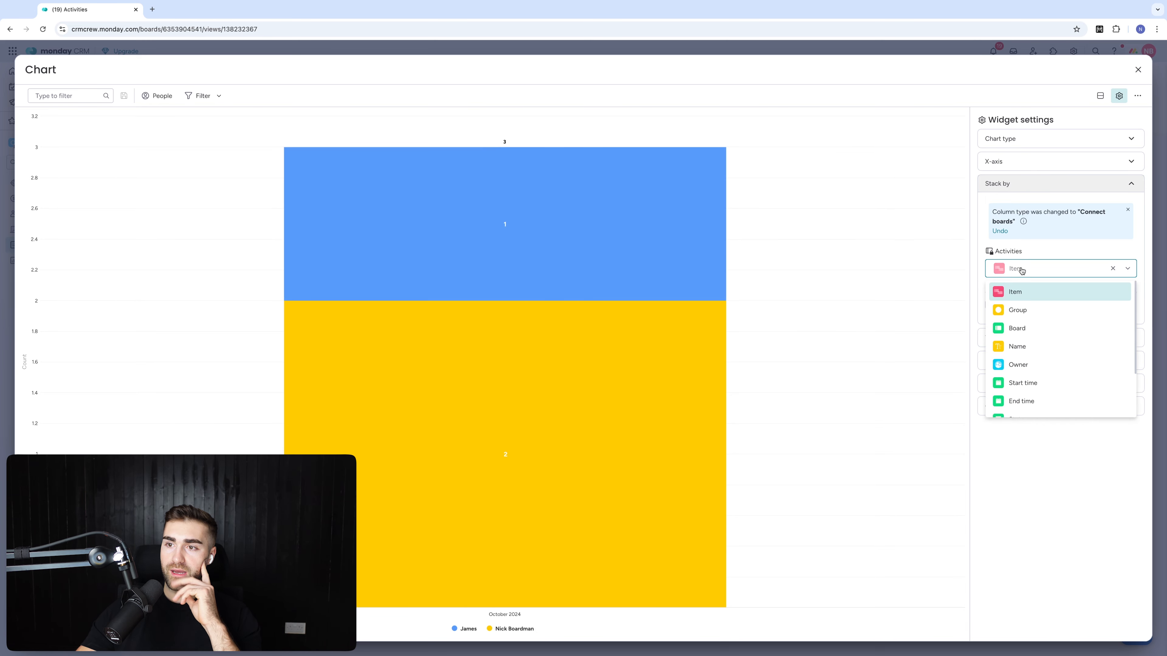
scroll(1031, 299, "down", 2)
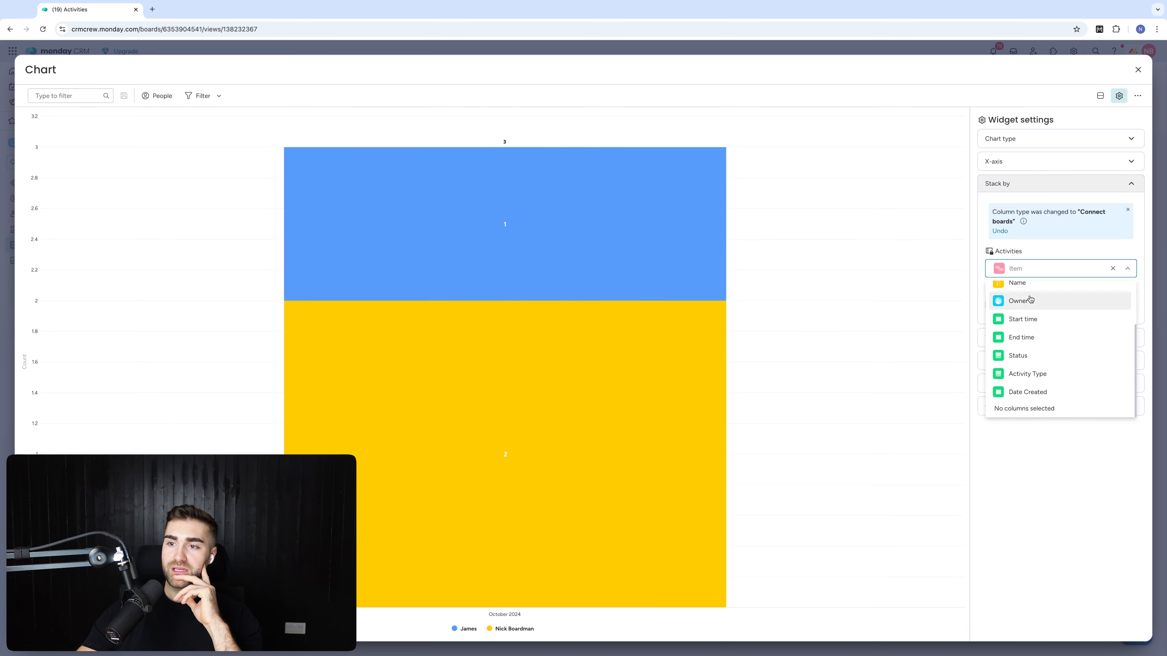
scroll(1030, 299, "up", 2)
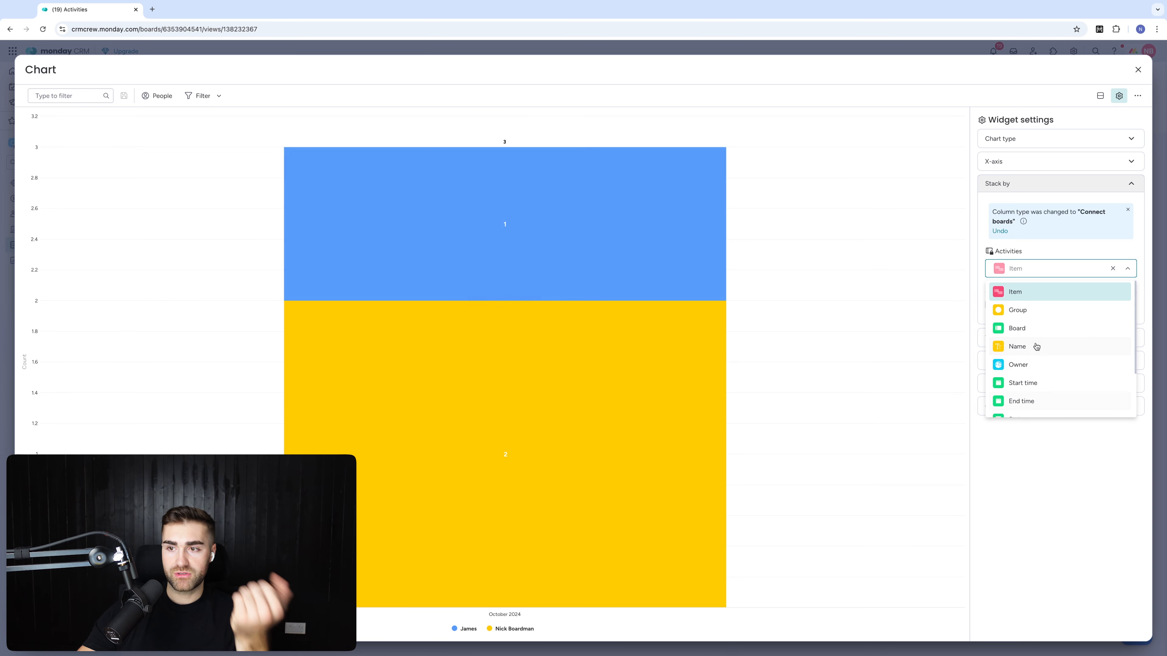
scroll(1041, 348, "down", 2)
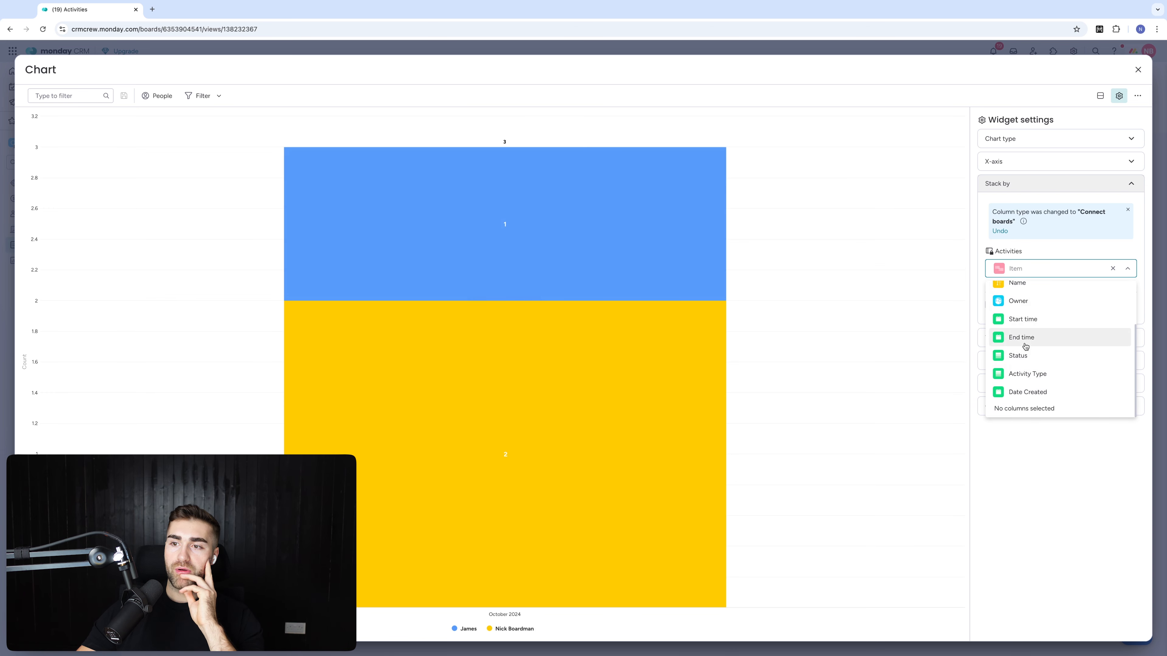
left_click(1024, 362)
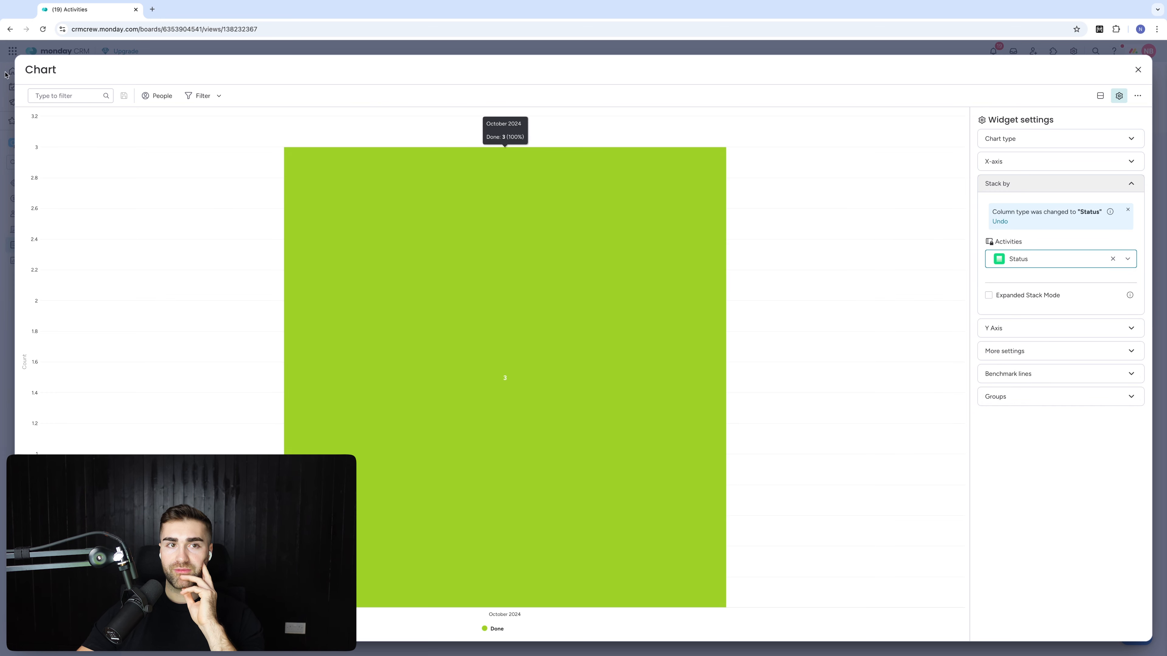
Step: Close the chart's settings and delete the unnamed Chart widget from the dashboard
left_click(1138, 70)
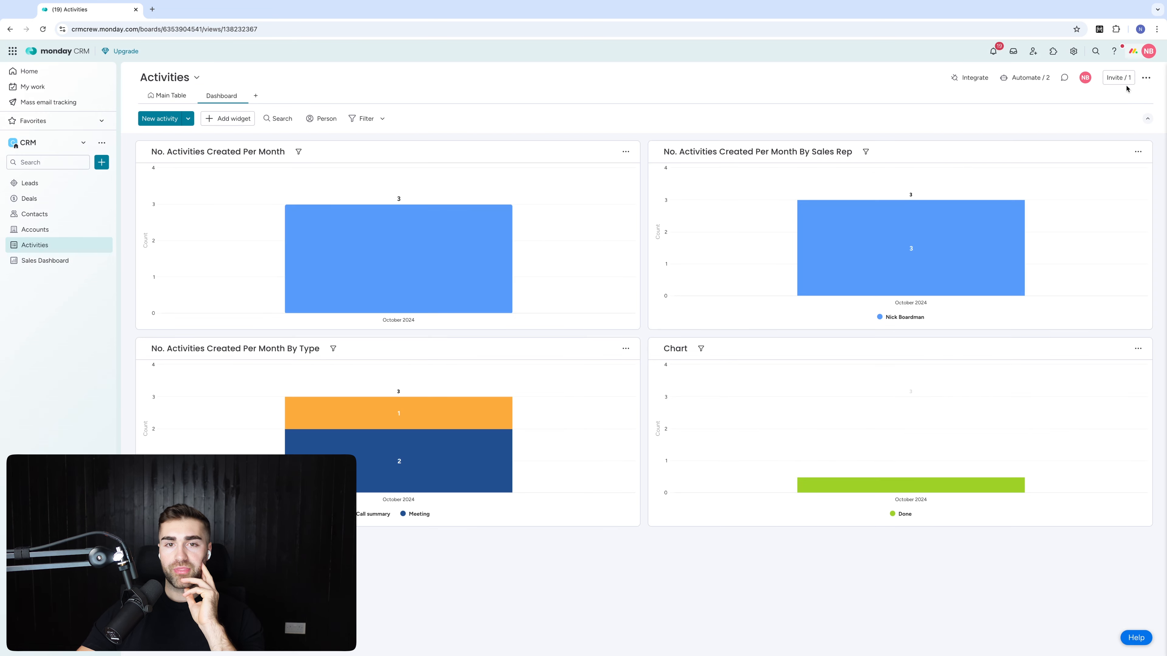
left_click(1138, 350)
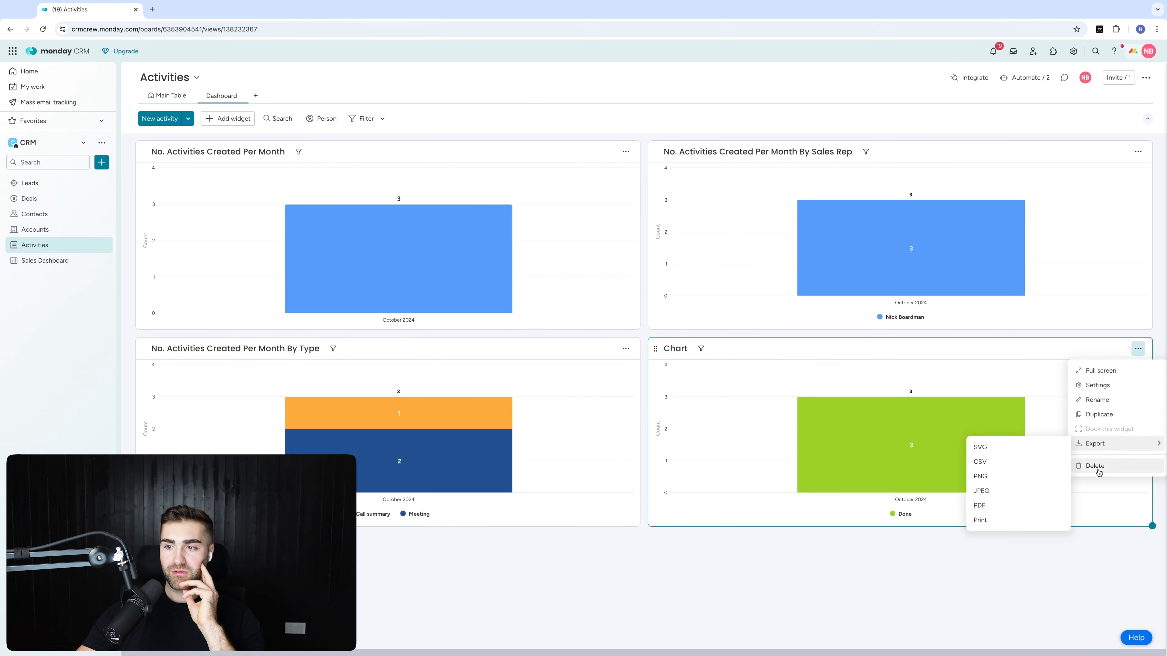
left_click(1099, 468)
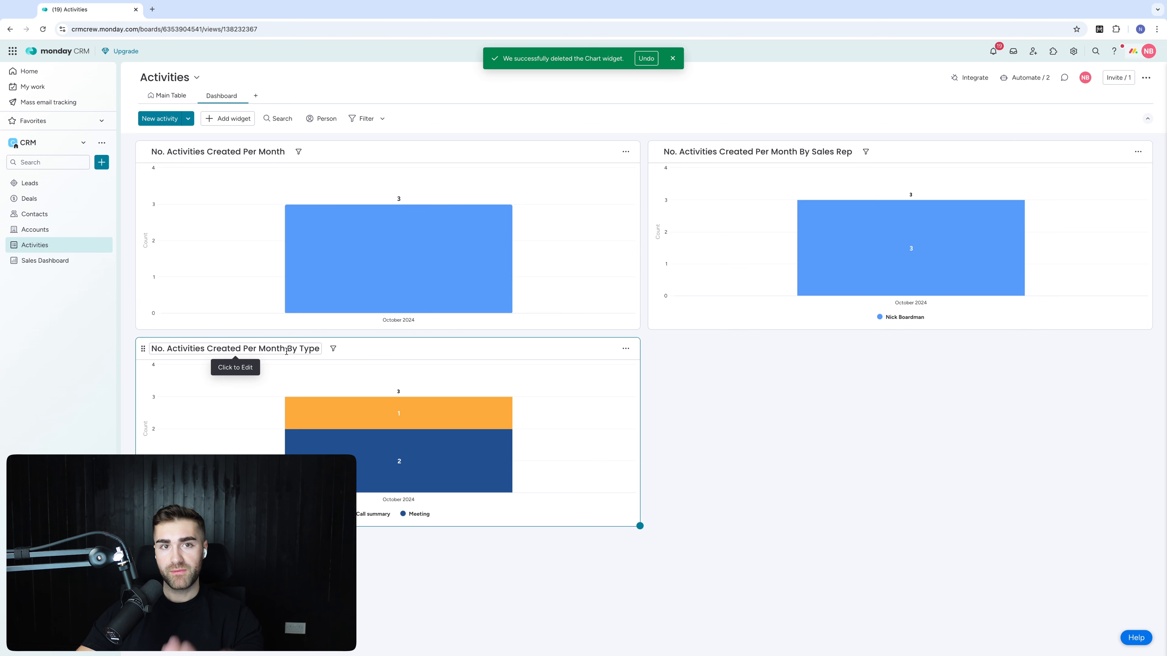
Step: Add a Numbers widget to the dashboard, check the main table for number columns, and delete the widget again
left_click(228, 118)
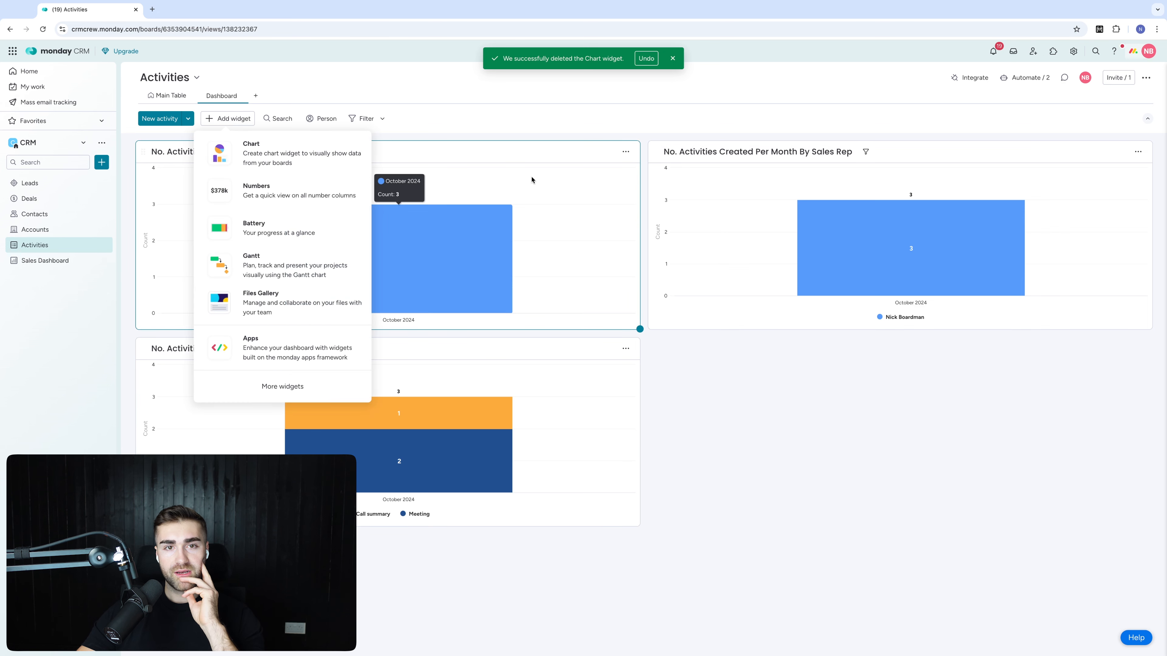
left_click(251, 196)
left_click(688, 351)
left_click(938, 389)
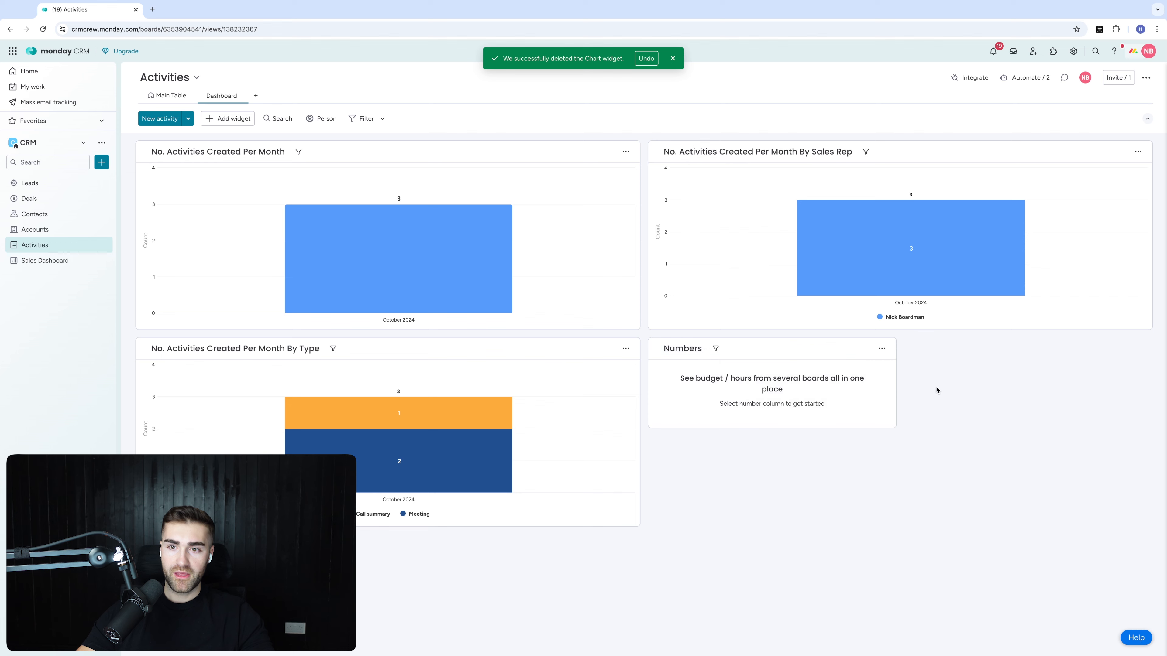
left_click(163, 96)
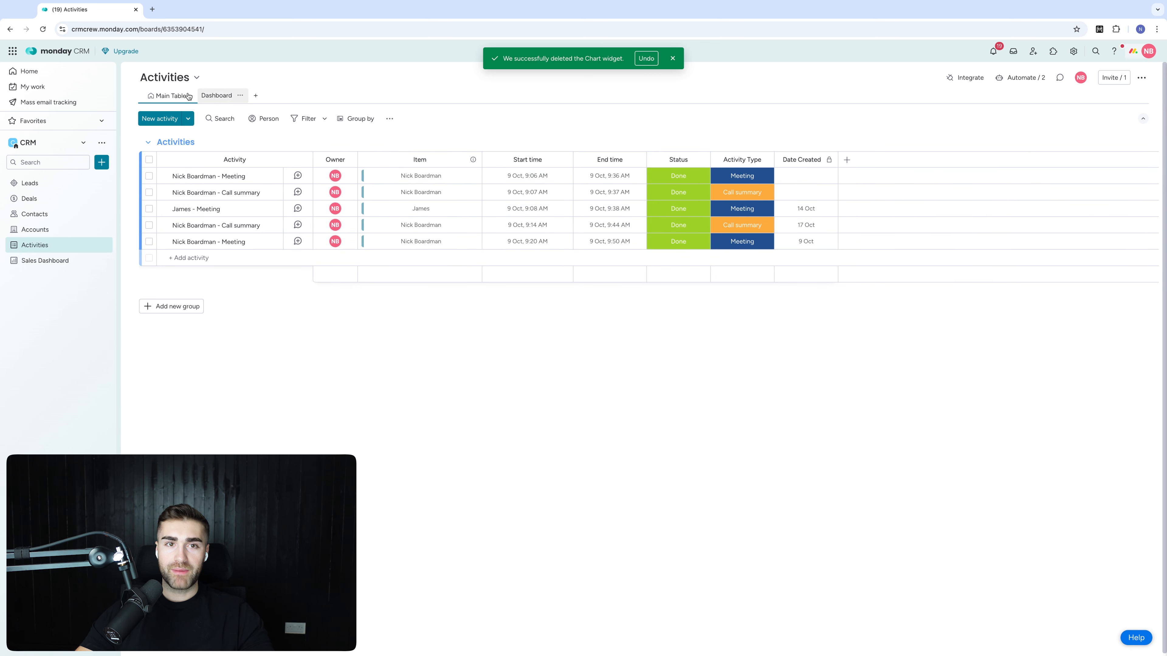
left_click(216, 96)
left_click(882, 348)
left_click(893, 452)
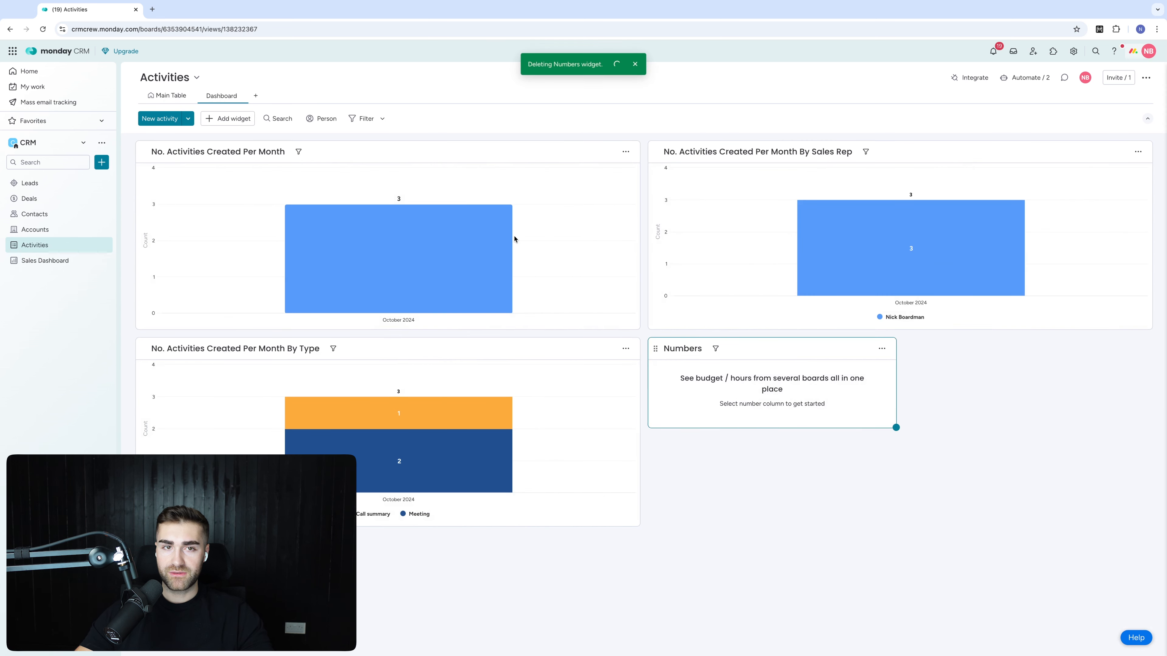
Step: Add another chart widget to the Activities dashboard and make it a stacked bar chart
left_click(232, 120)
left_click(745, 234)
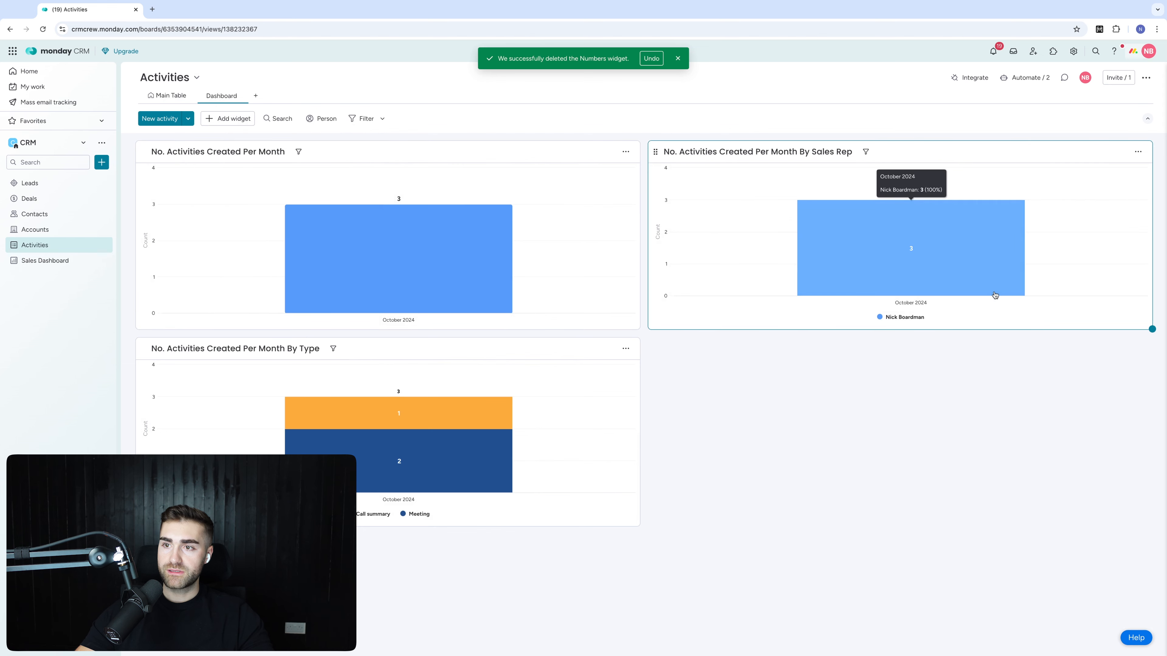
left_click(1138, 349)
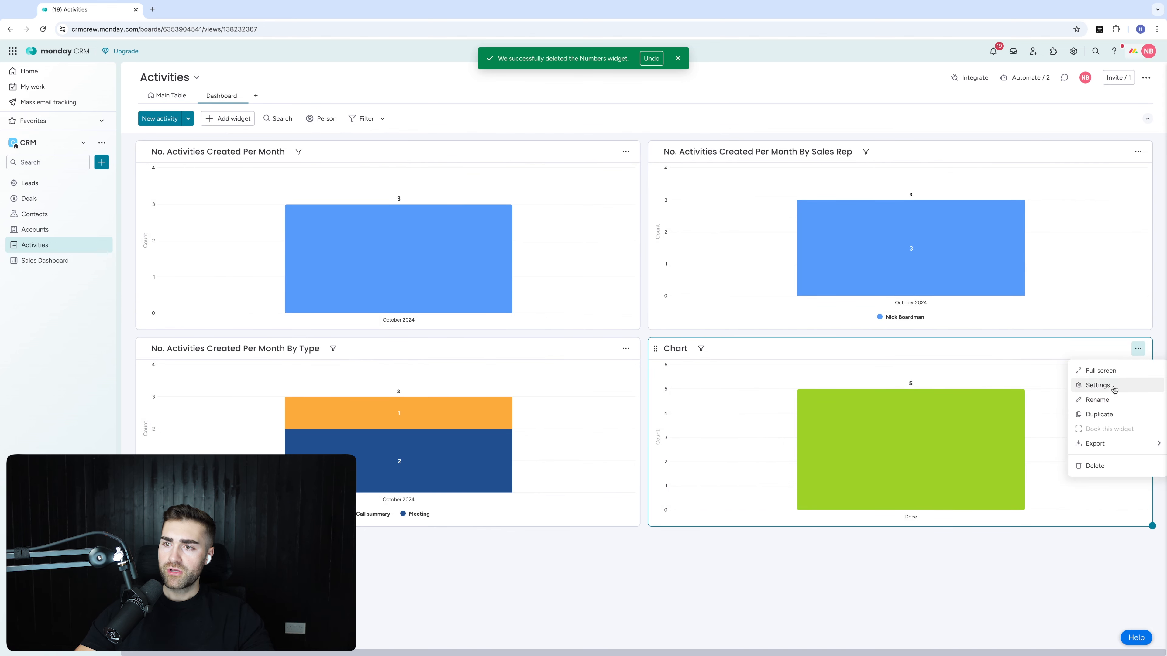
left_click(1115, 390)
left_click(1029, 139)
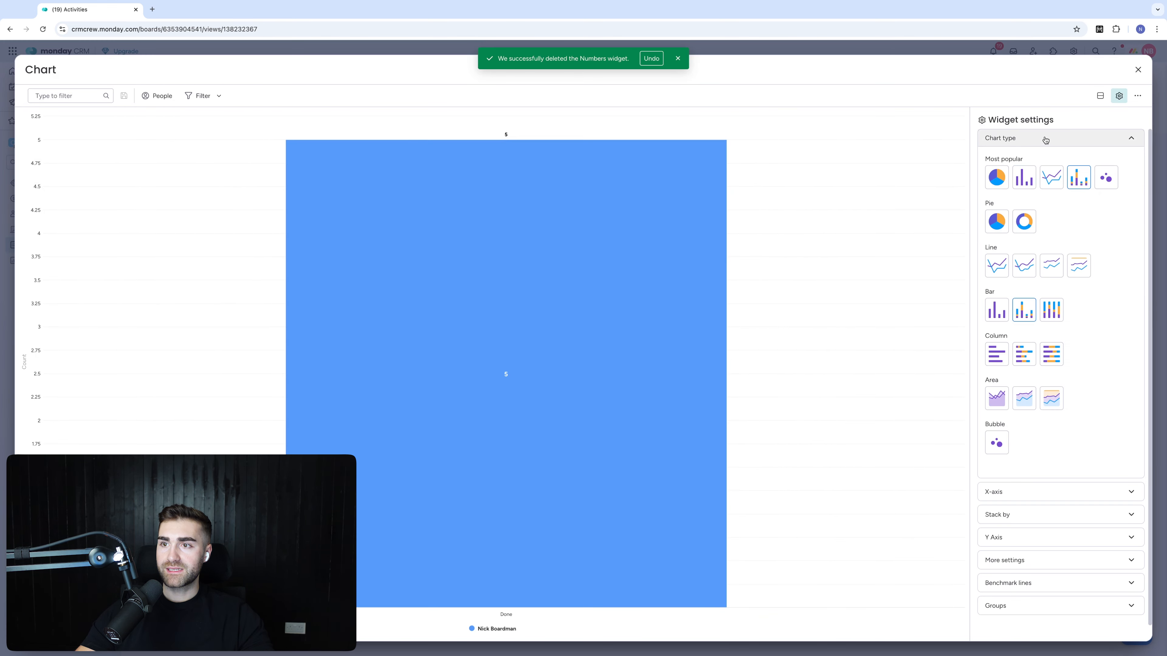
left_click(1045, 139)
Step: Set the new chart's X-axis to Date Created and stack its bars by Item
left_click(1011, 161)
left_click(1038, 207)
scroll(1042, 308, "down", 2)
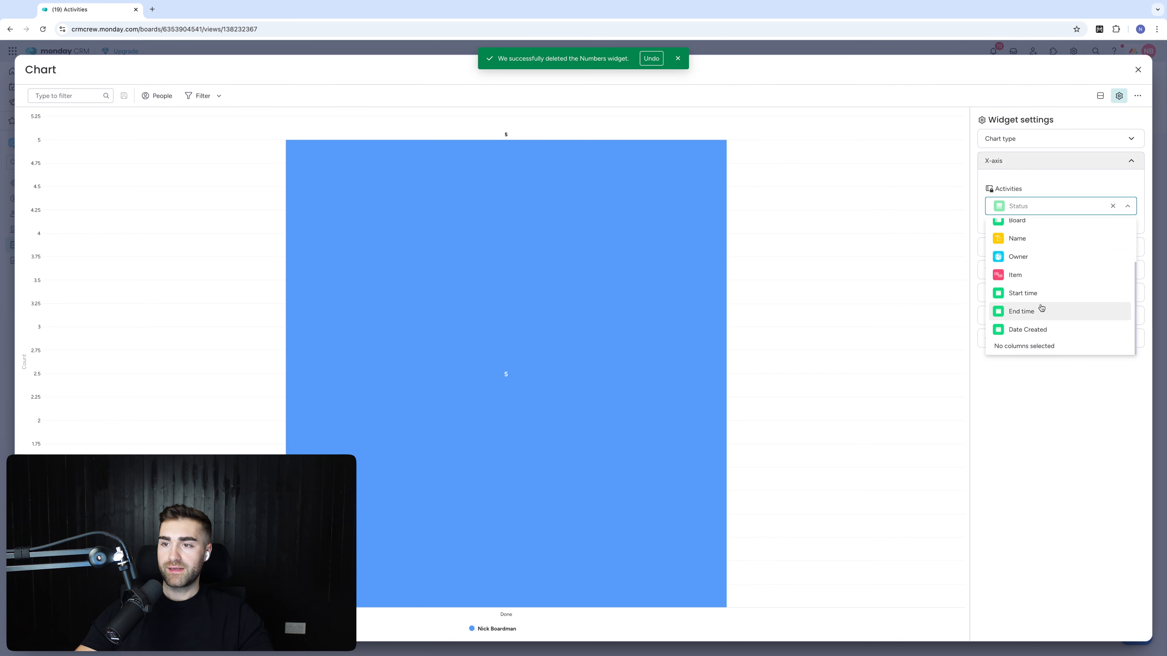
left_click(1042, 310)
left_click(1031, 325)
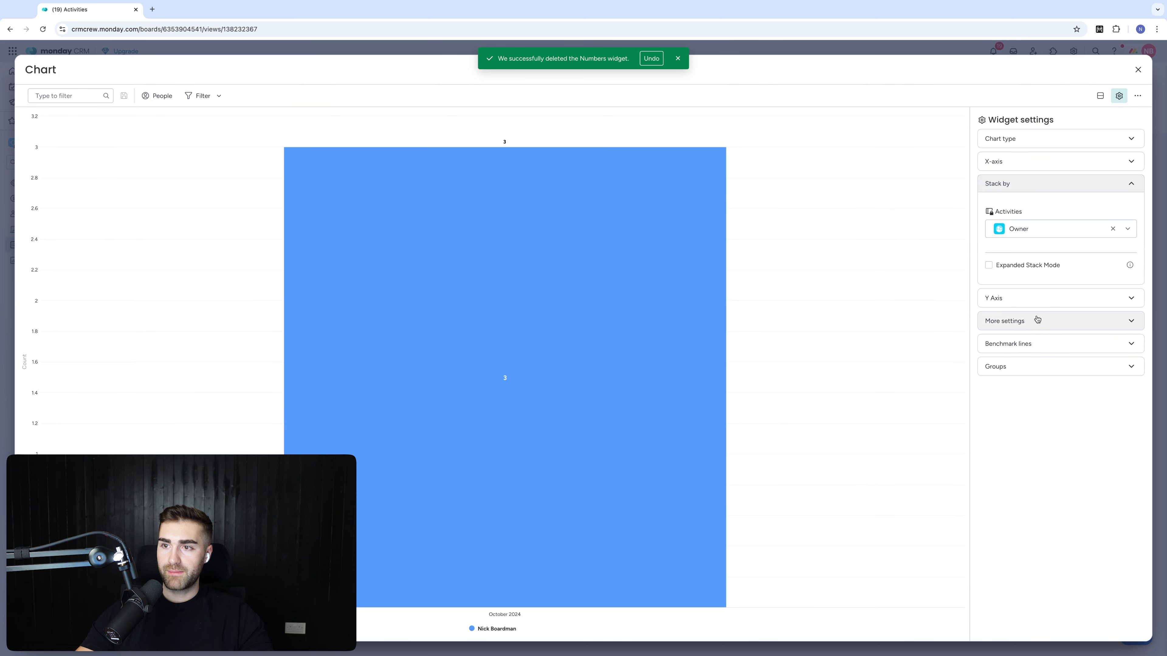
left_click(1047, 229)
left_click(1042, 325)
left_click(1031, 345)
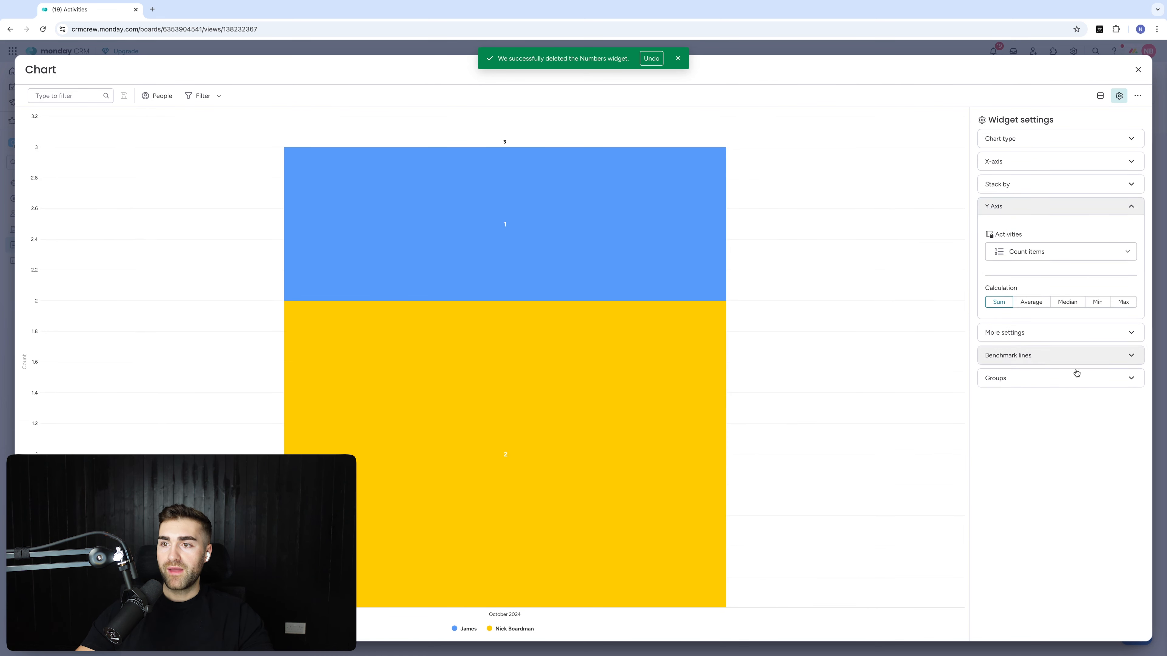
Step: Rename the chart "No. Activities By Item Per Month" and group its X-axis dates by week
left_click(45, 69)
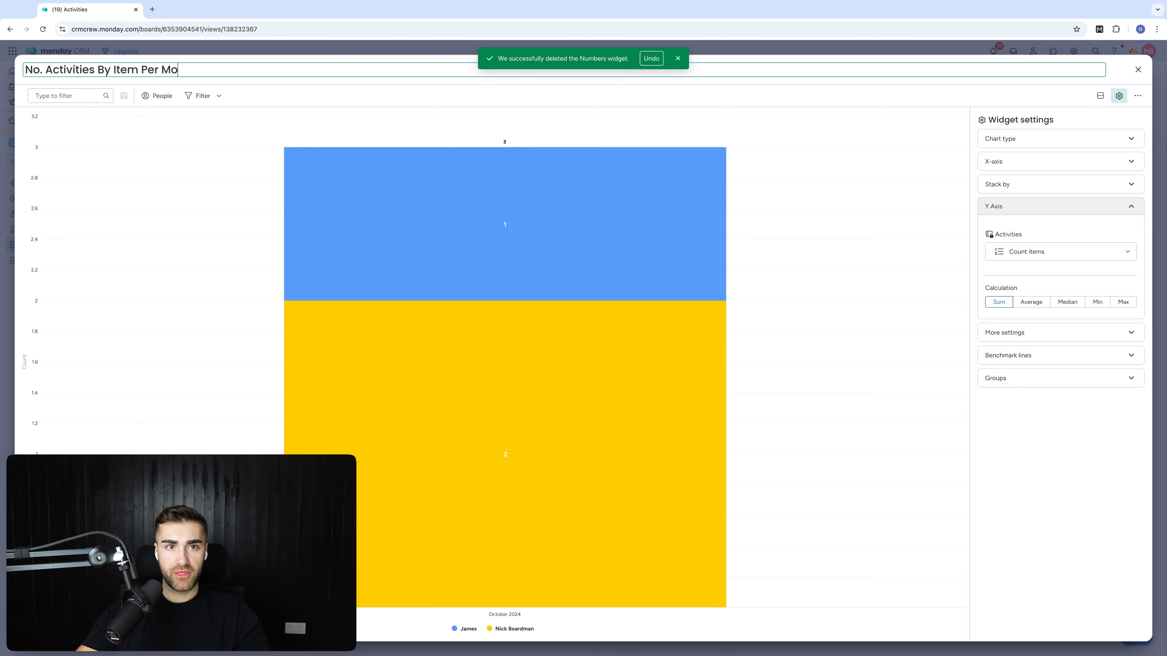
key("Return")
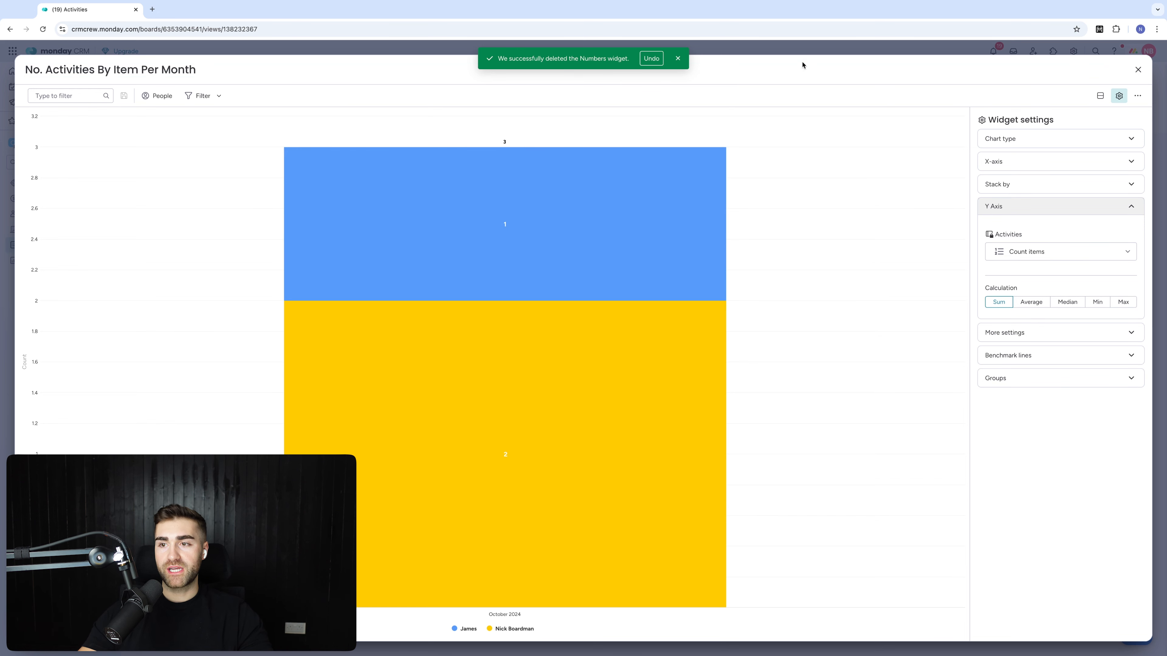
left_click(1047, 186)
left_click(1034, 160)
left_click(1006, 258)
left_click(1006, 294)
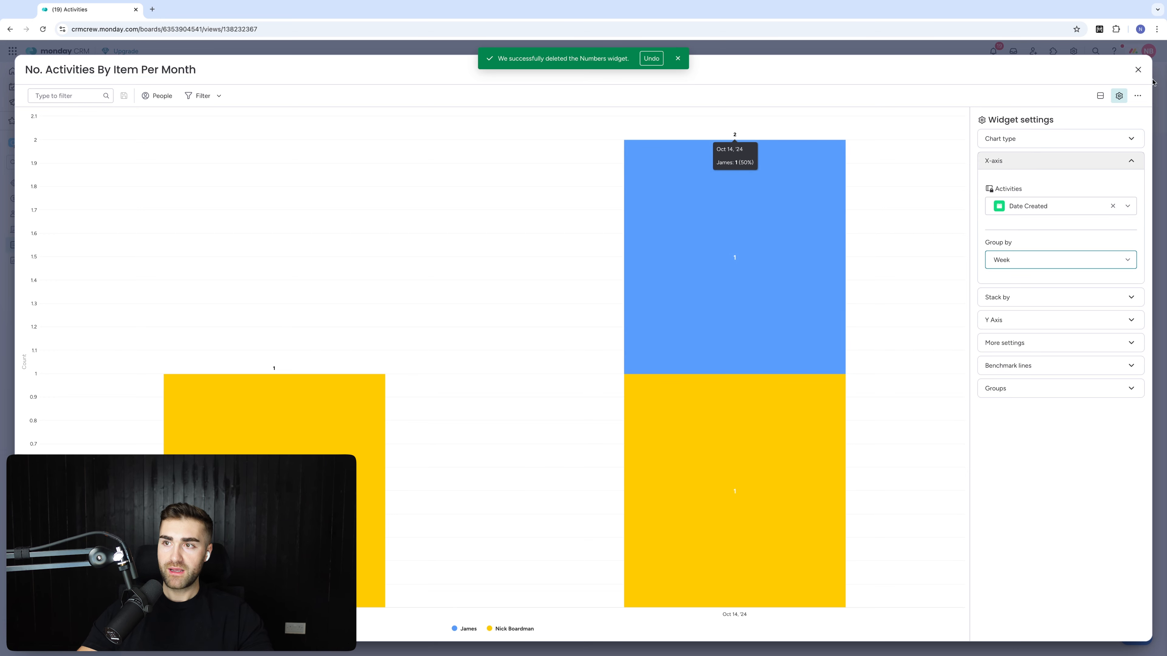
left_click(1138, 70)
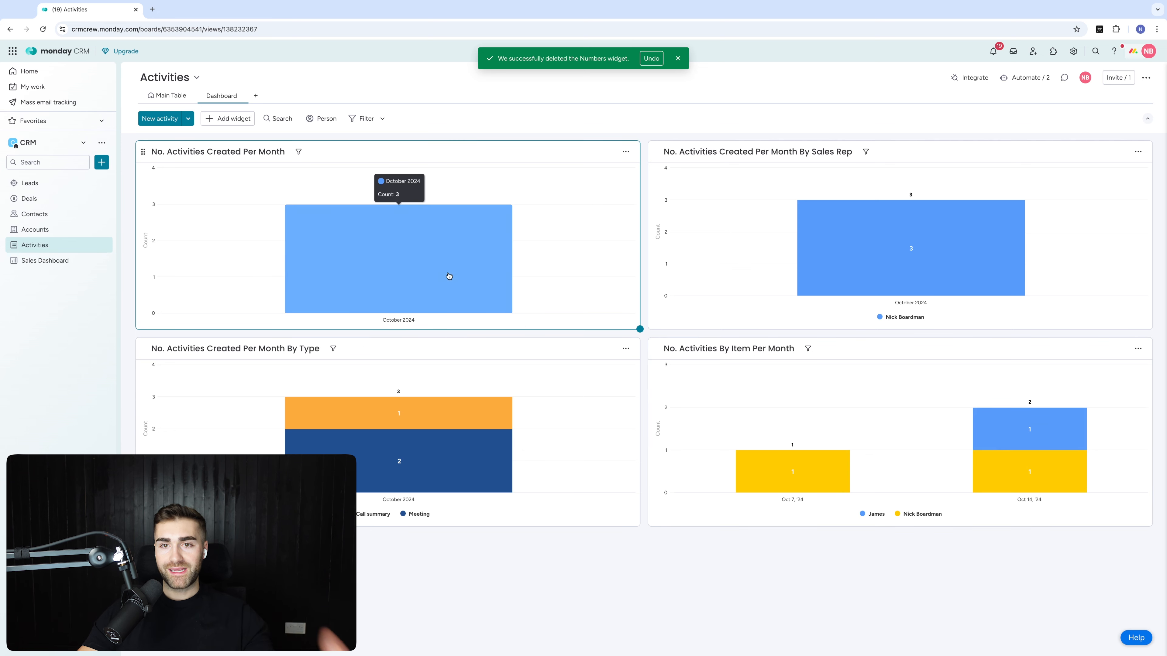
Step: Add a fifth chart widget to the Activities dashboard and make it a pie chart
left_click(234, 120)
left_click(225, 157)
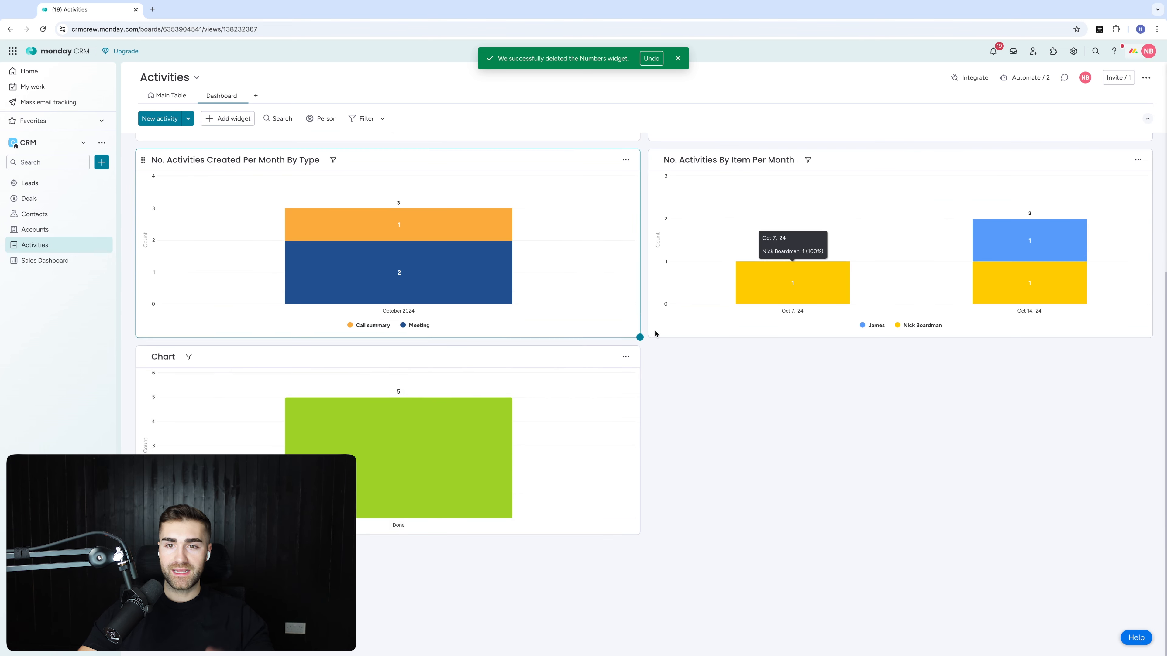
left_click(626, 358)
left_click(663, 407)
left_click(647, 376)
left_click(626, 359)
left_click(657, 391)
left_click(1020, 140)
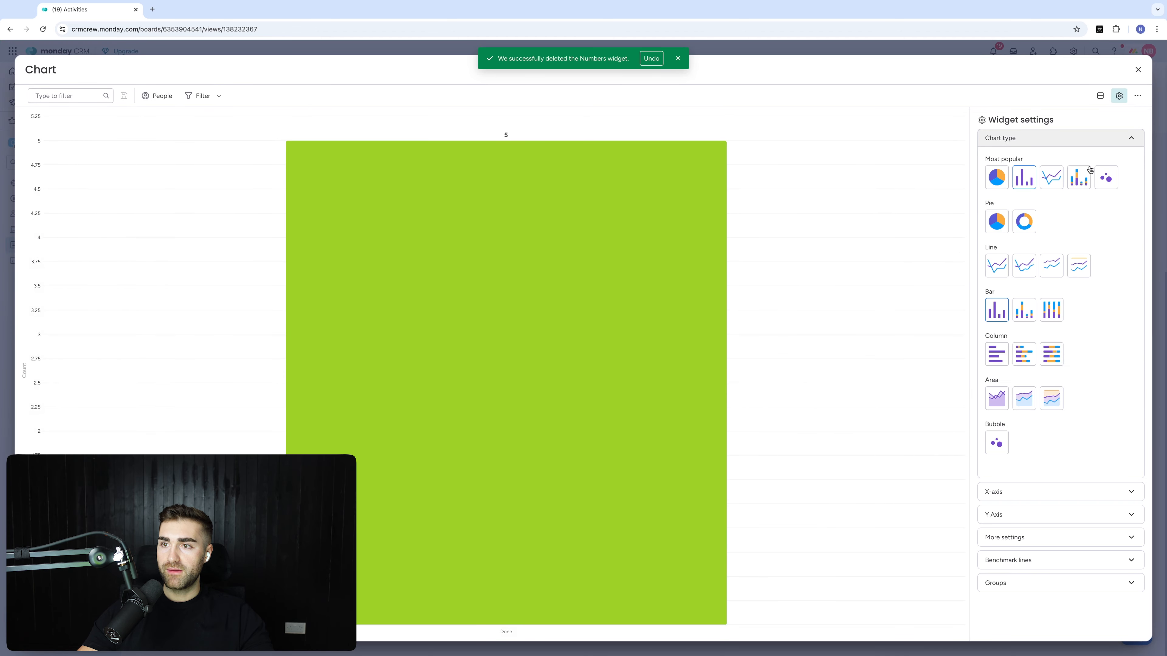
left_click(996, 176)
Step: Set the pie chart's labels to the Activity Type column
left_click(1000, 138)
left_click(1016, 161)
left_click(1015, 162)
left_click(1014, 163)
left_click(1022, 206)
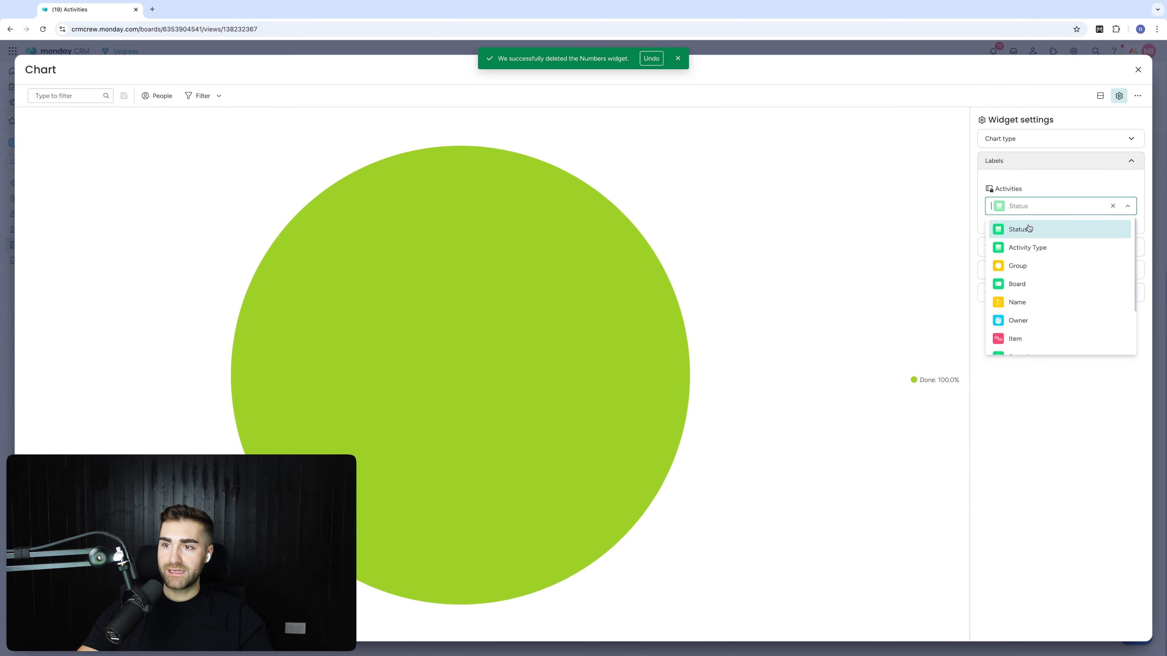
left_click(1029, 249)
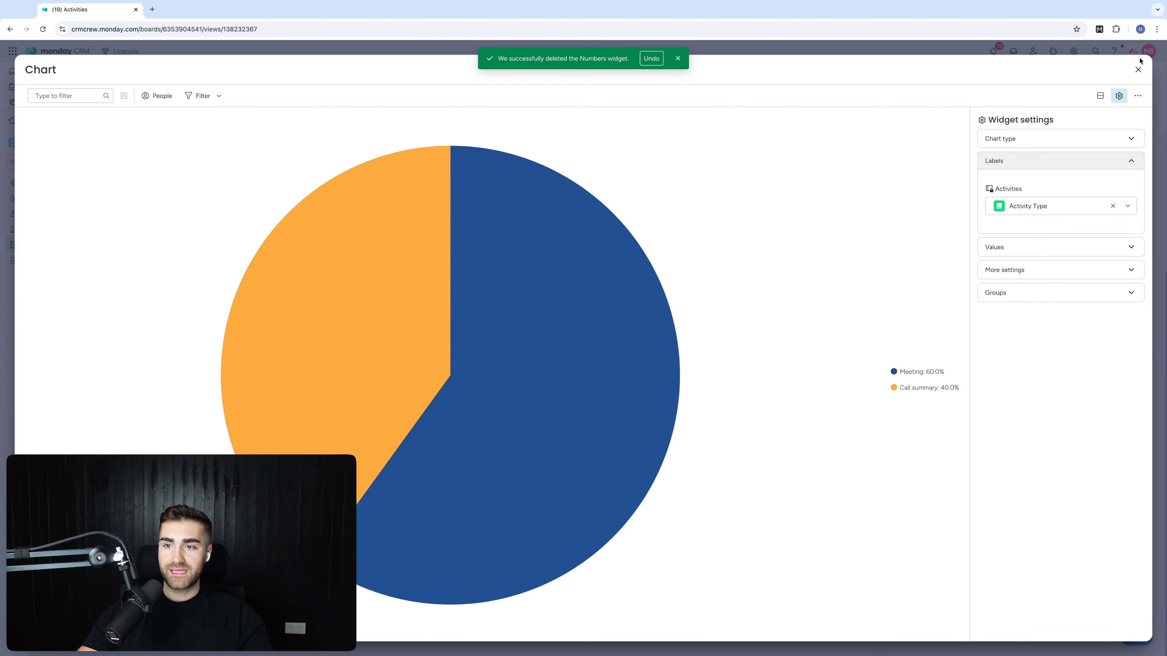
Step: Rename the pie chart widget "% Activity Type" and shrink it to less than half its width on the dashboard
left_click(1138, 69)
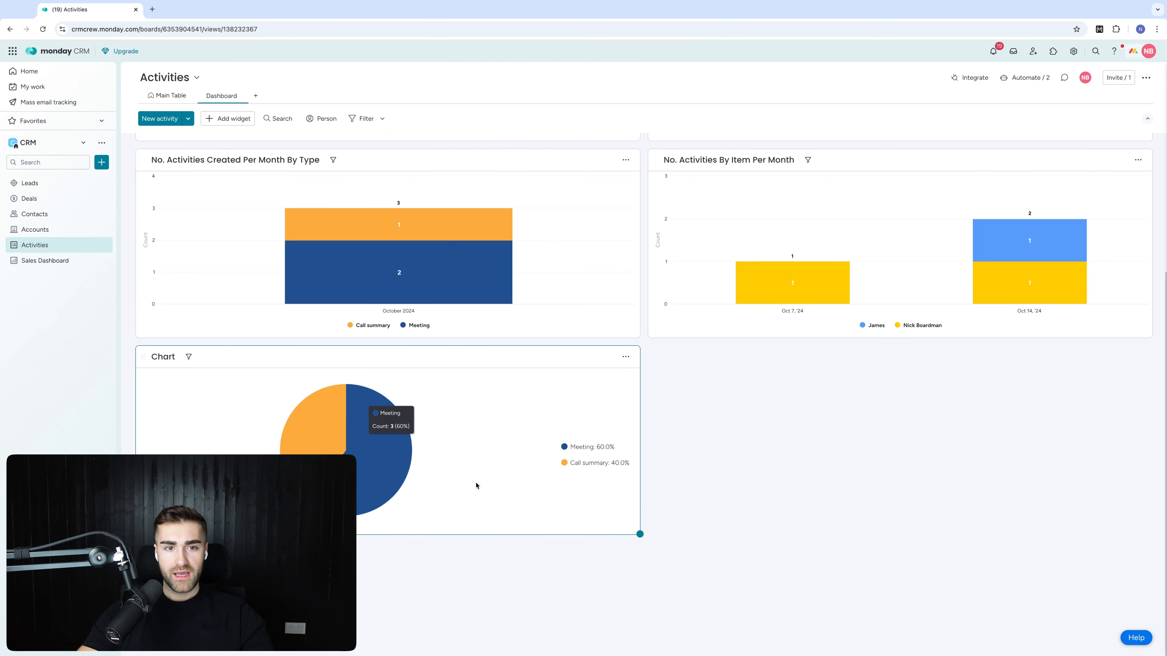
left_click(164, 356)
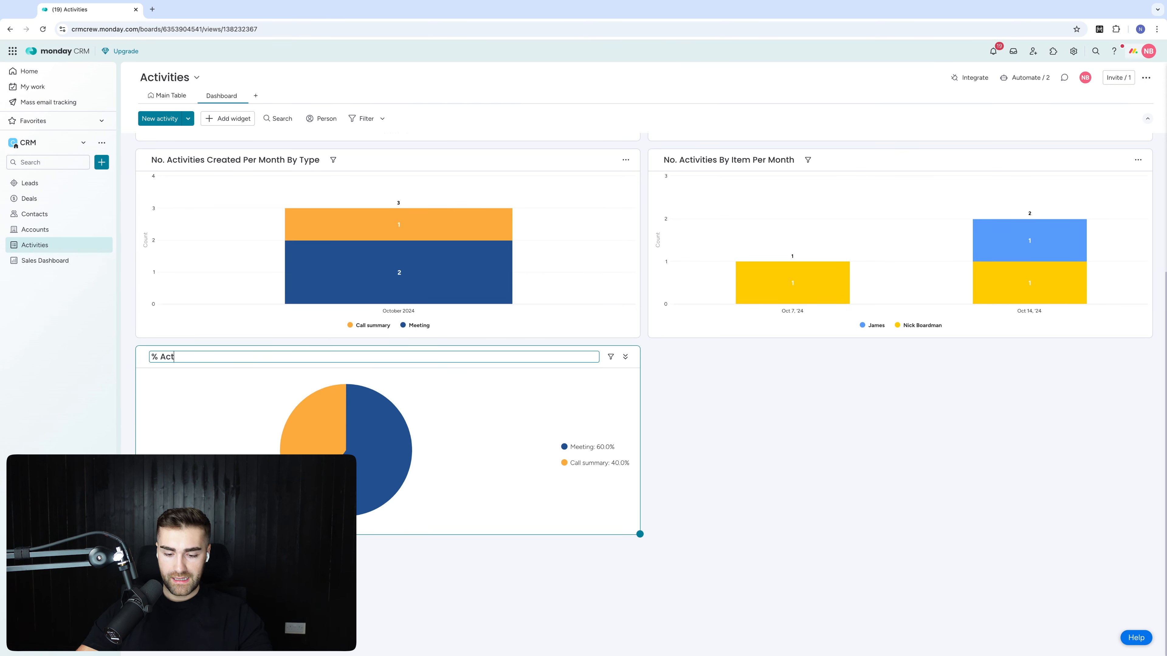
key("Return")
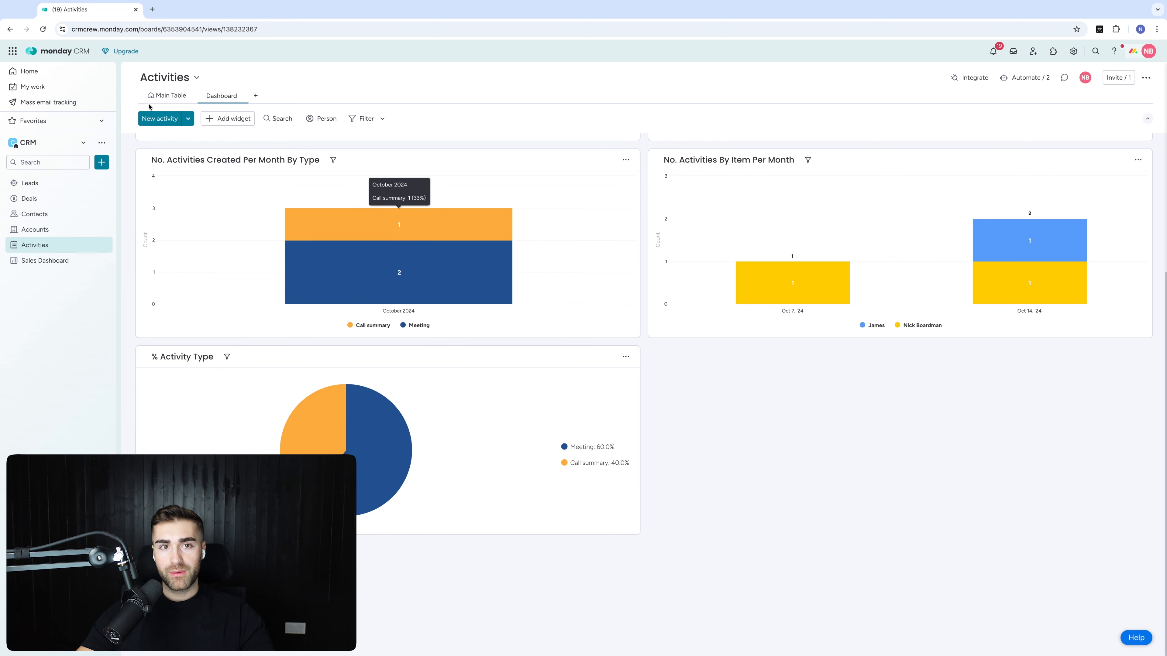
scroll(226, 213, "up", 4)
scroll(495, 409, "down", 4)
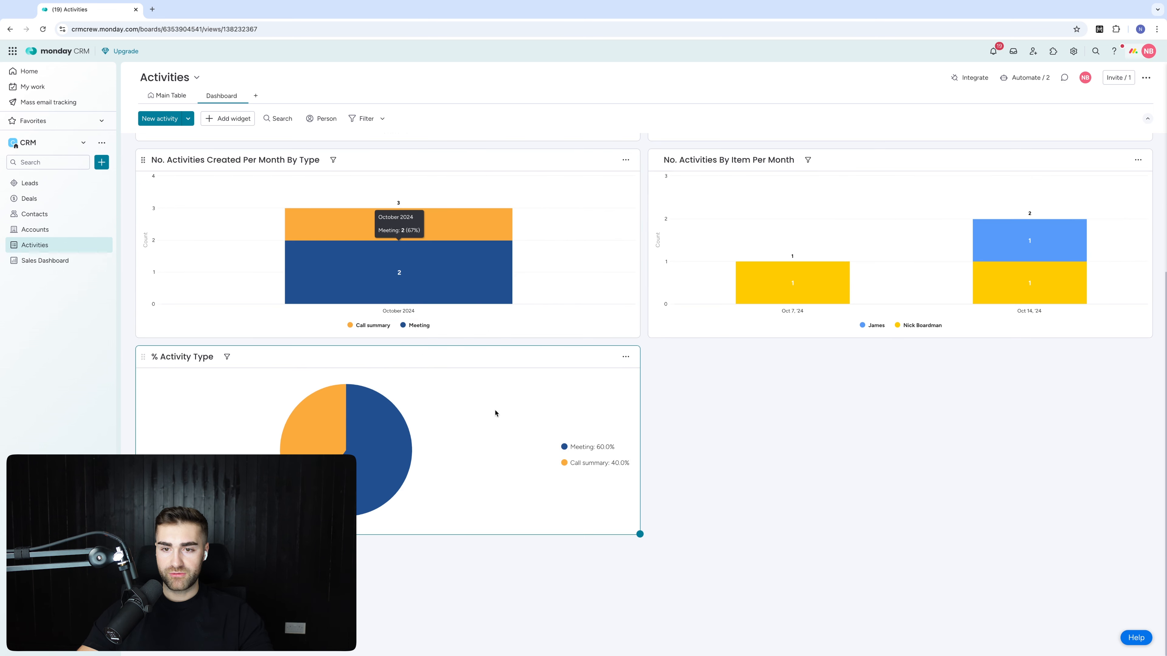
left_click_drag(639, 534, 359, 559)
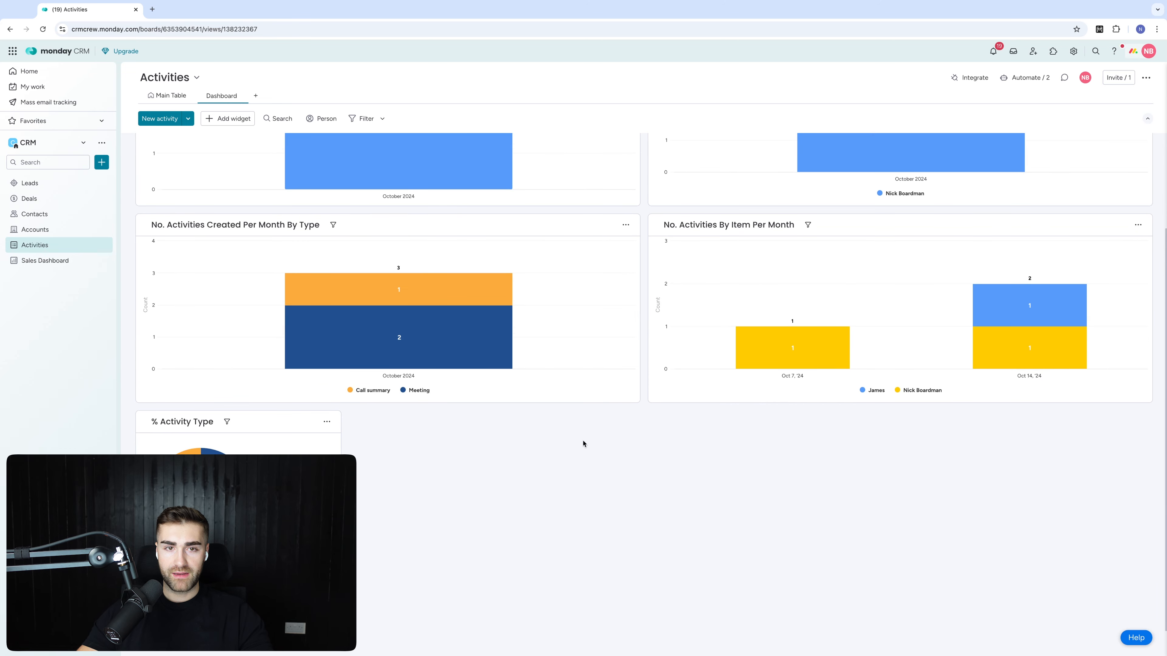
Step: Compare the activity records in the main table with the charts on the Activities dashboard
left_click(168, 96)
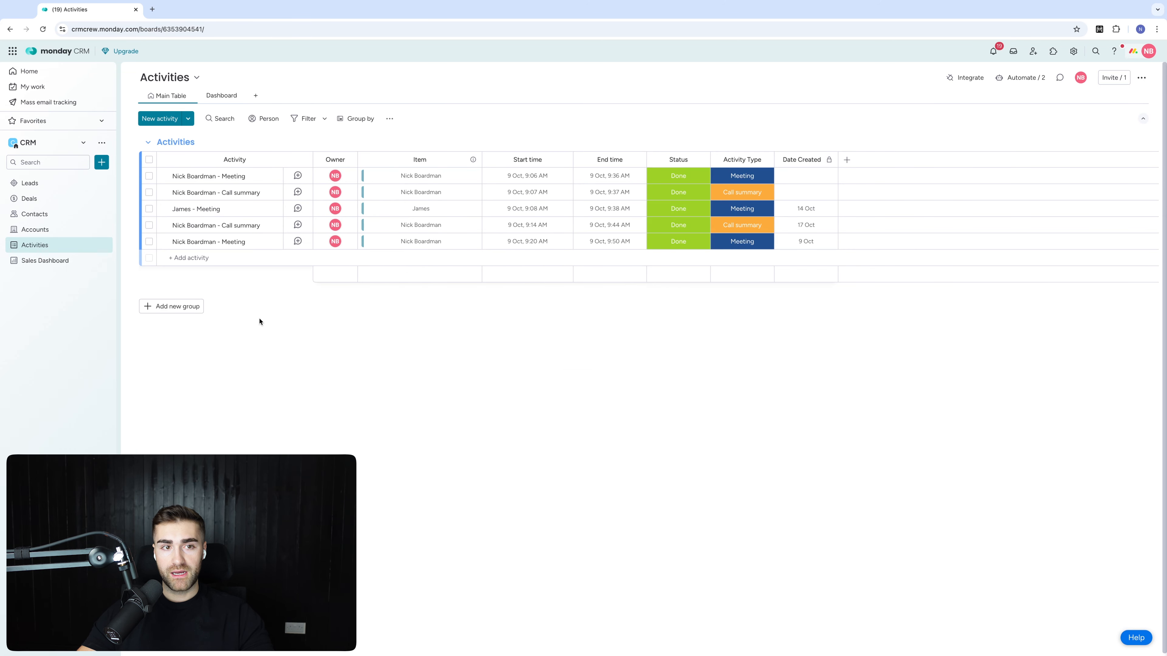
left_click(222, 96)
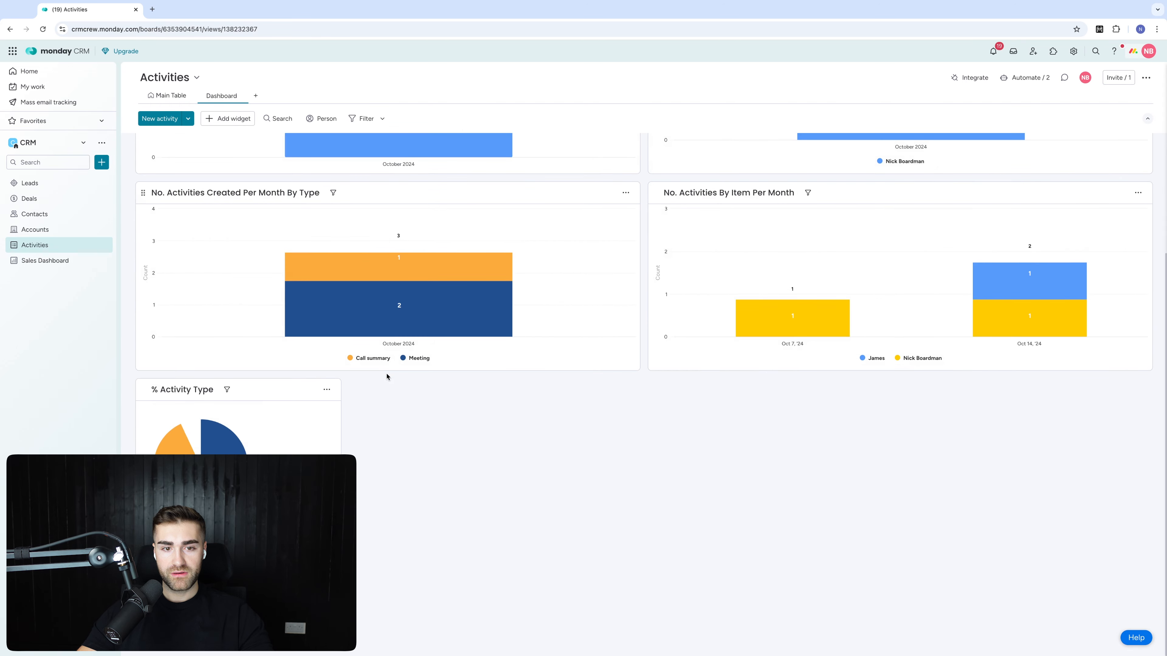
scroll(386, 374, "up", 3)
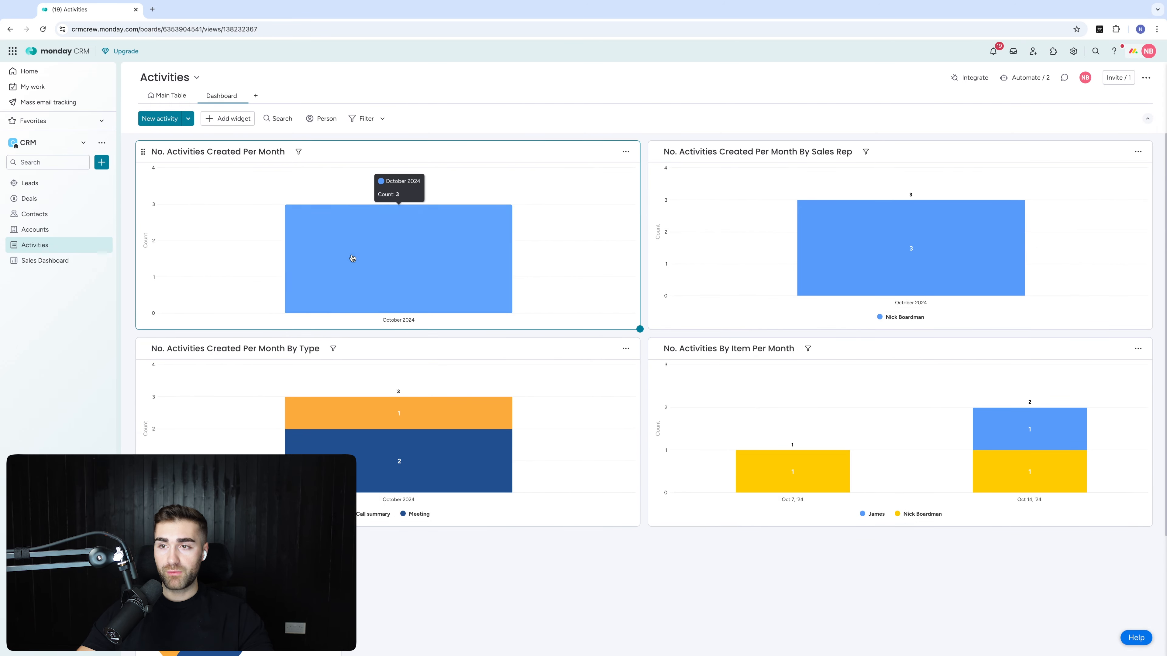
left_click(169, 97)
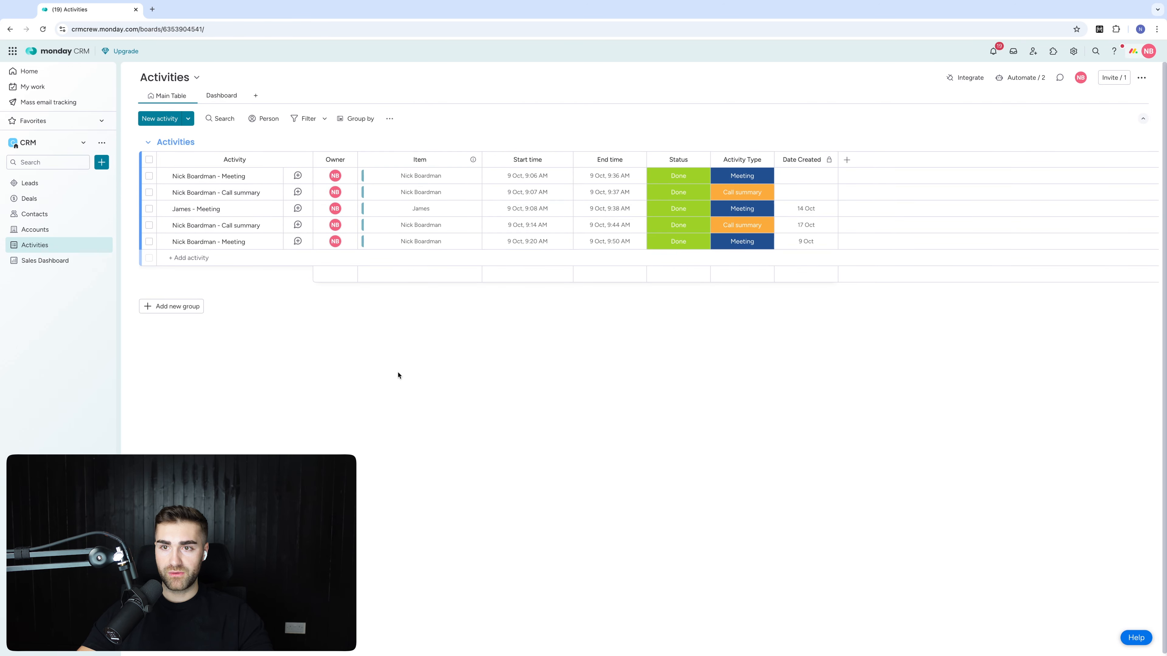
left_click(202, 97)
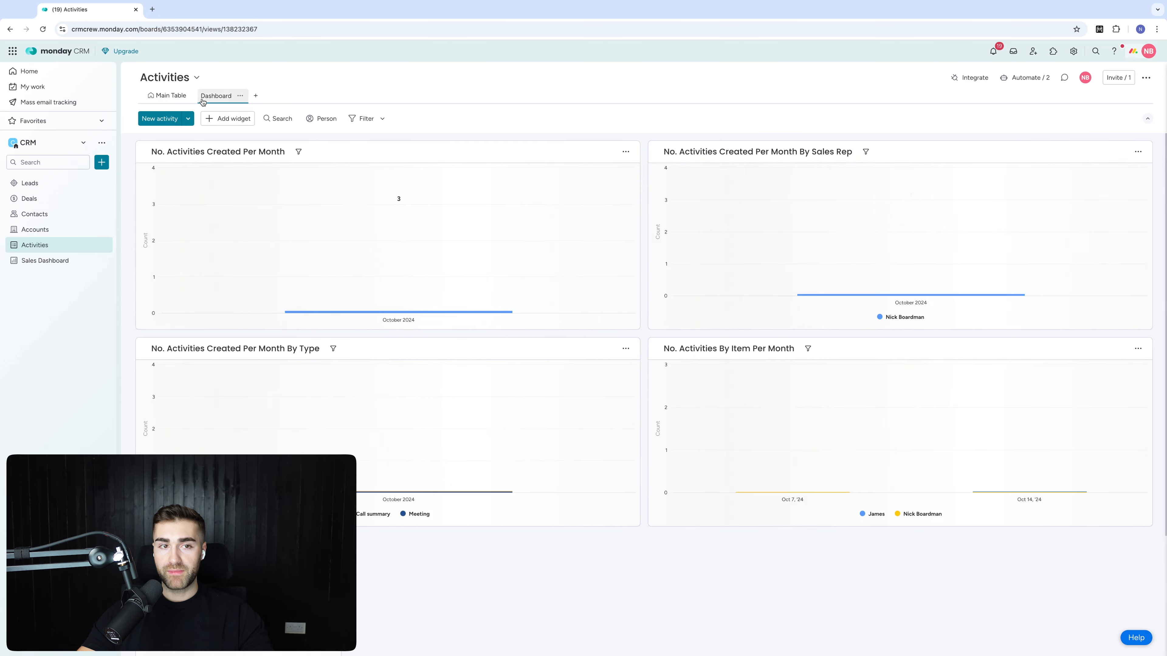
scroll(594, 318, "down", 3)
scroll(592, 316, "up", 3)
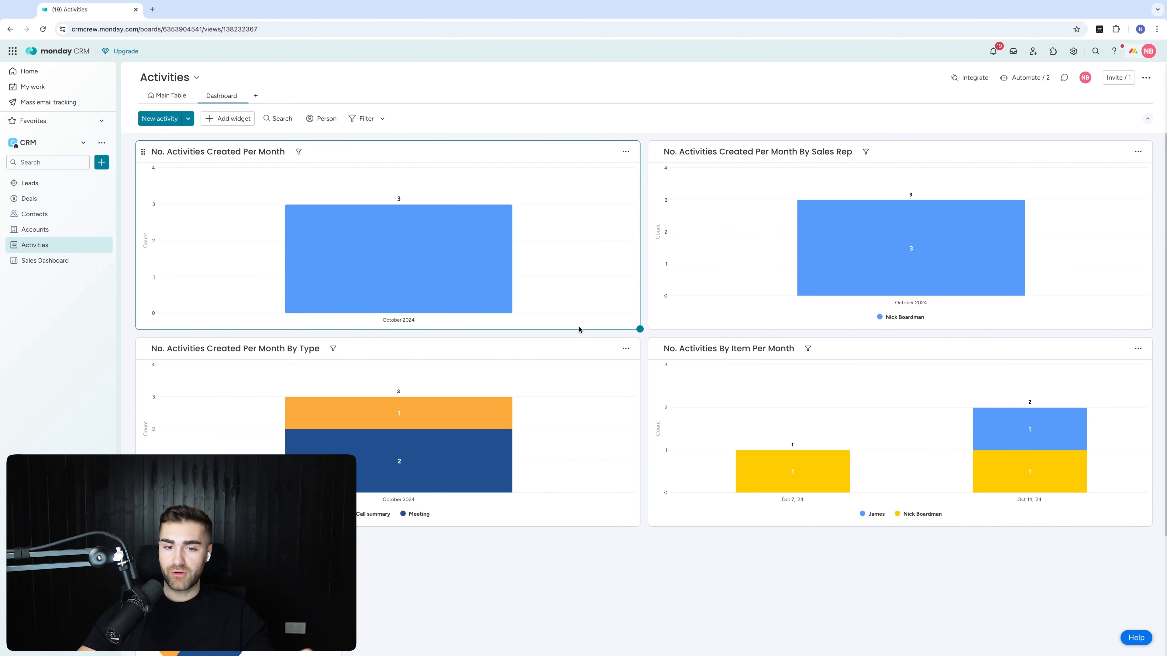
mouse_move(428, 229)
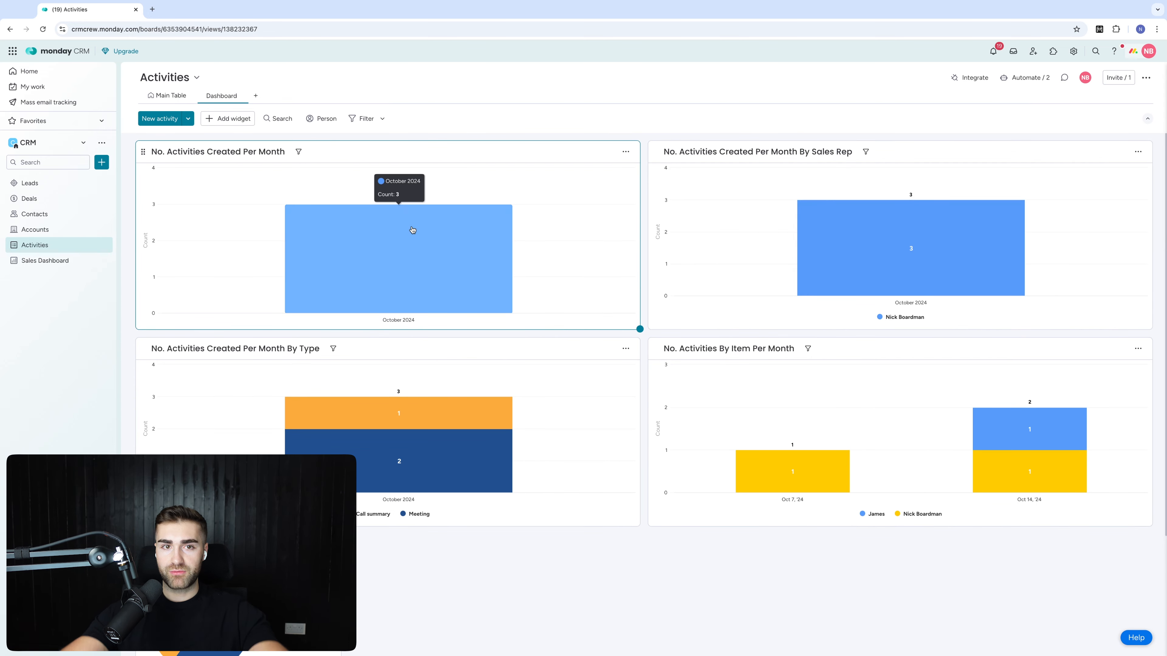